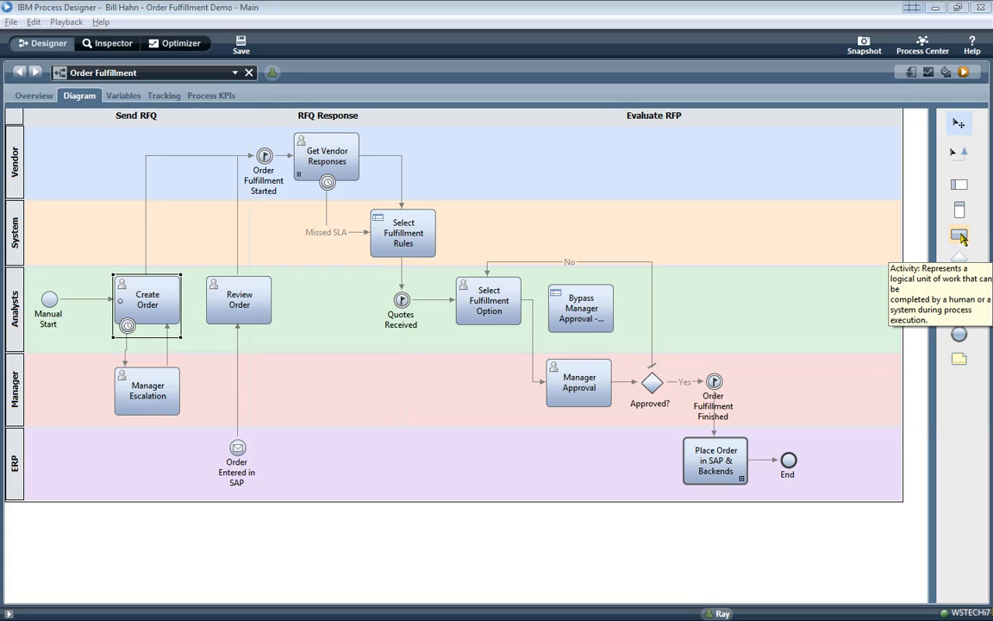
- Add 'New Activity' in the Vendor lane and an 'Add'l Fulfillment Options?' gateway in the System lane
drag(959, 200, 540, 136)
text(New)
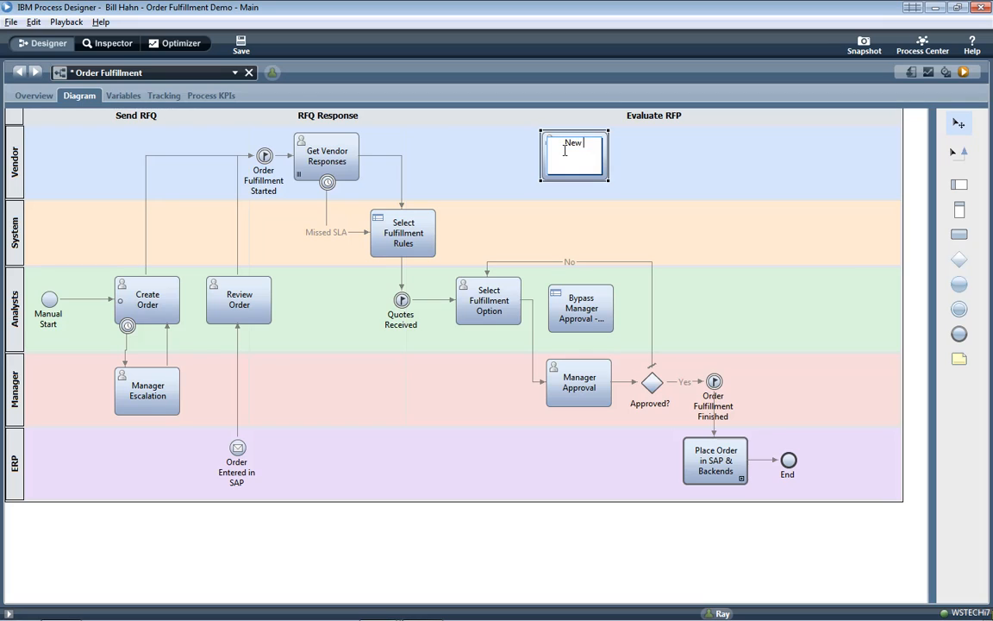
text( Activity)
key(Return)
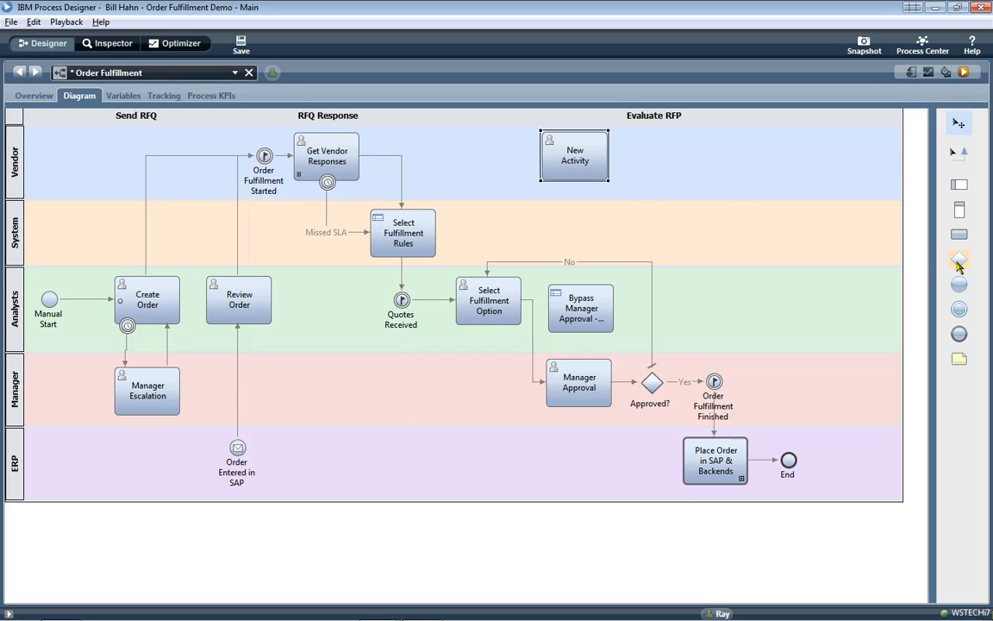
drag(958, 259, 657, 208)
text(Add)
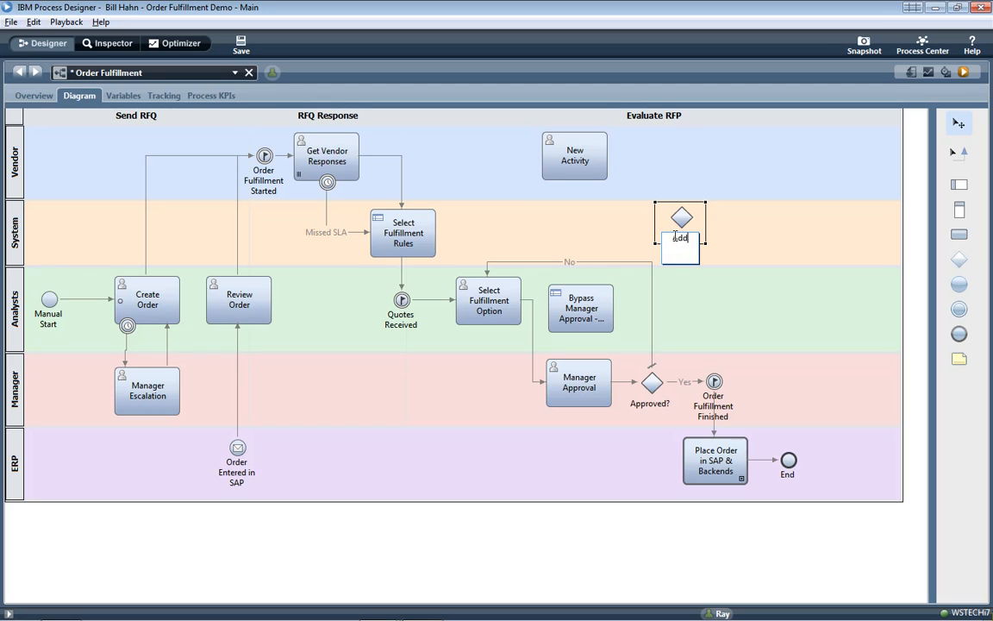
text('l Fulfillment Options?)
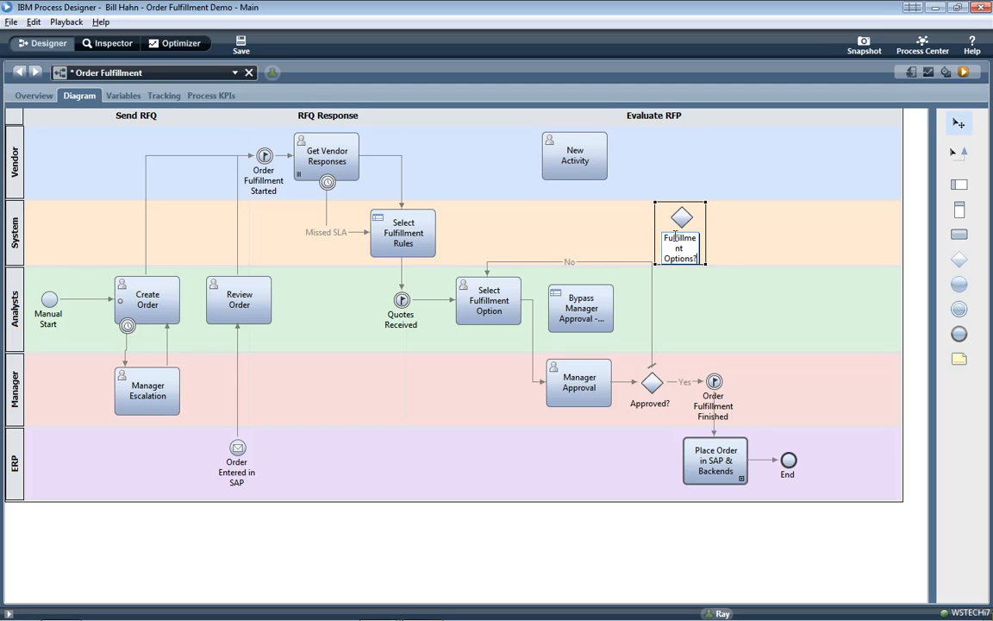
key(Return)
- Draw a sequence flow from New Activity into the Add'l Fulfillment Options? gateway
click(958, 152)
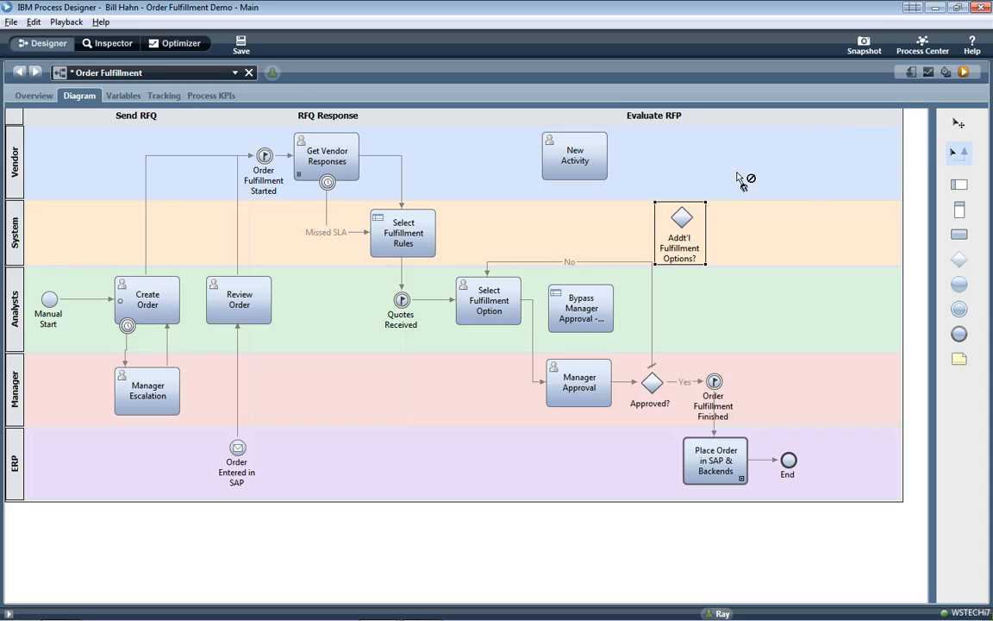
click(580, 179)
drag(581, 184, 678, 220)
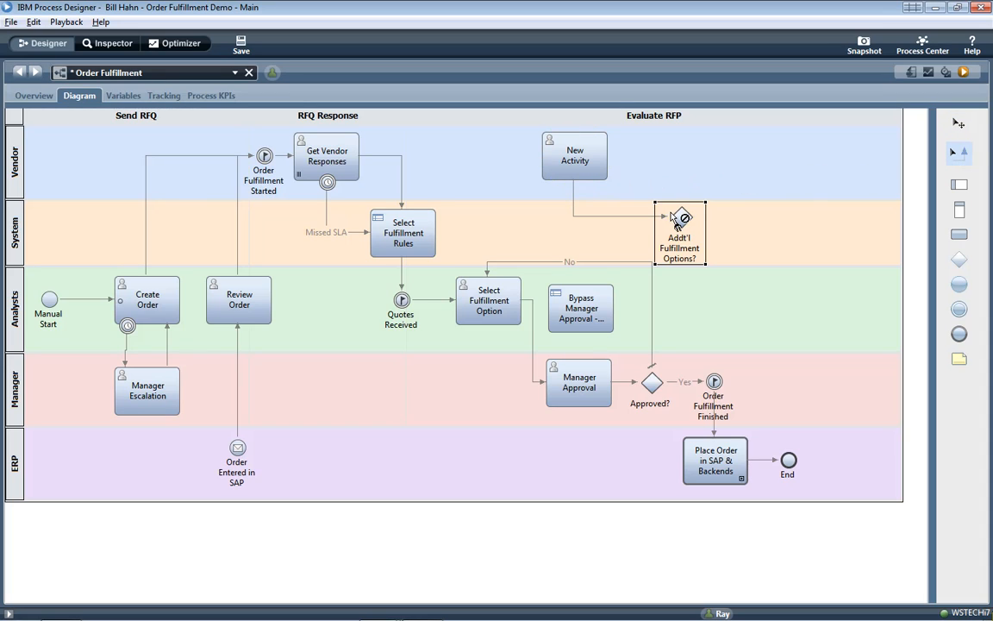
click(724, 228)
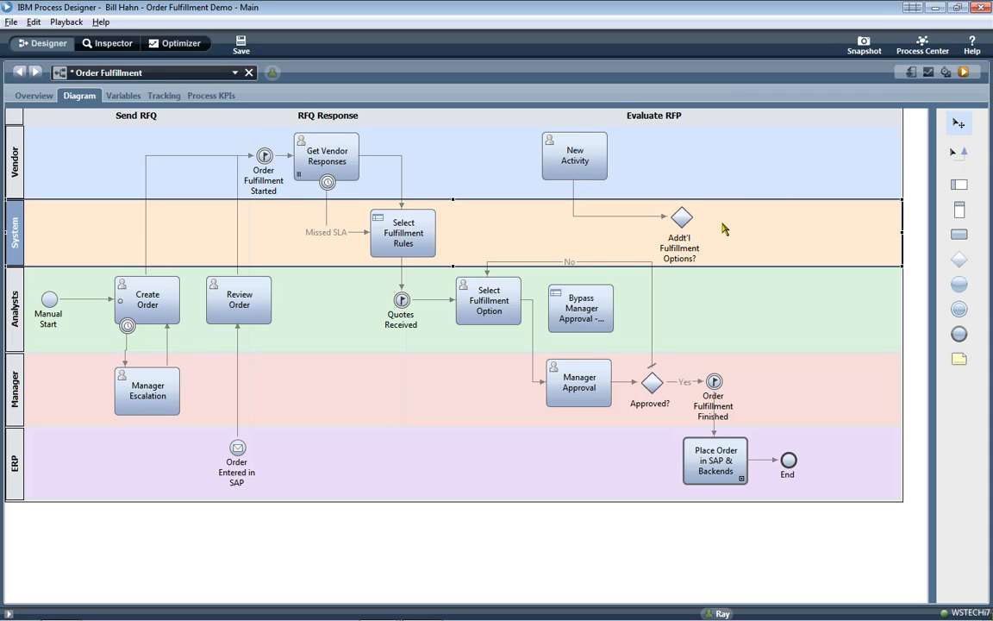
click(725, 229)
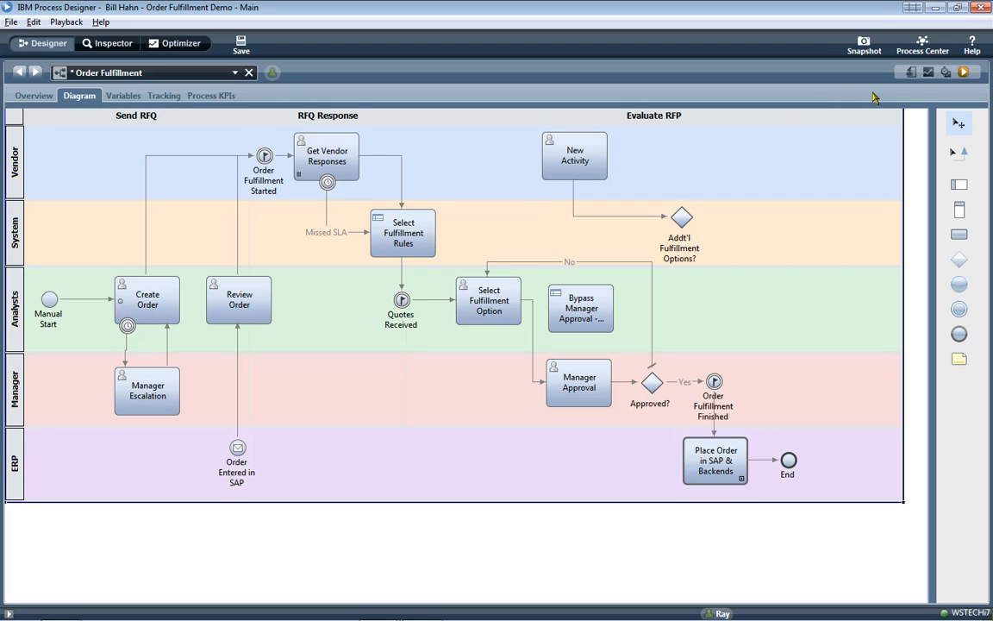
- Save and run Order Fulfillment, then select the Order (503) instance's Create Order task in the Inspector
click(964, 72)
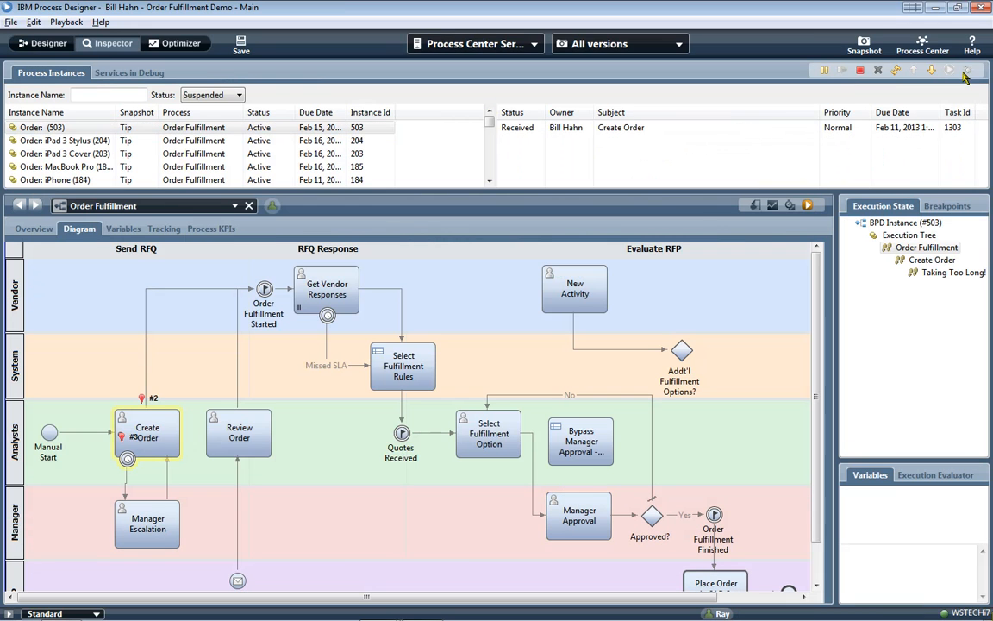
click(49, 43)
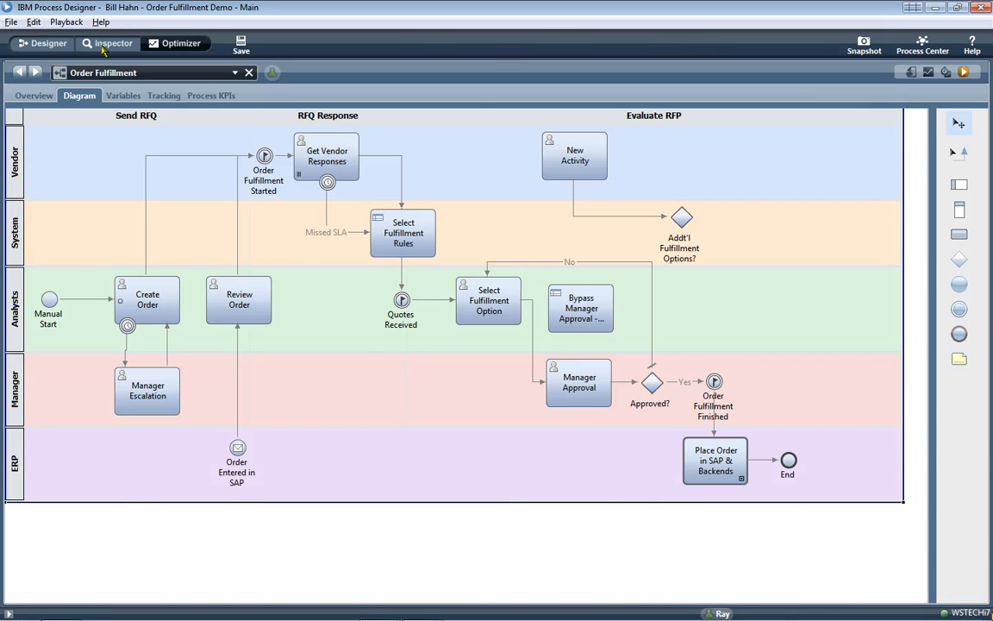
click(95, 44)
click(250, 130)
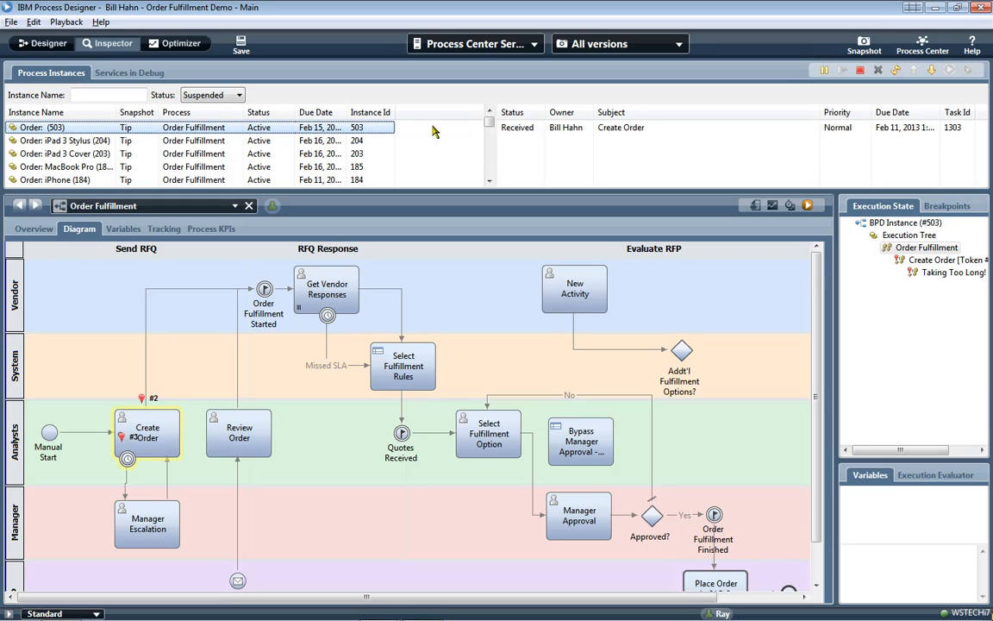
click(634, 131)
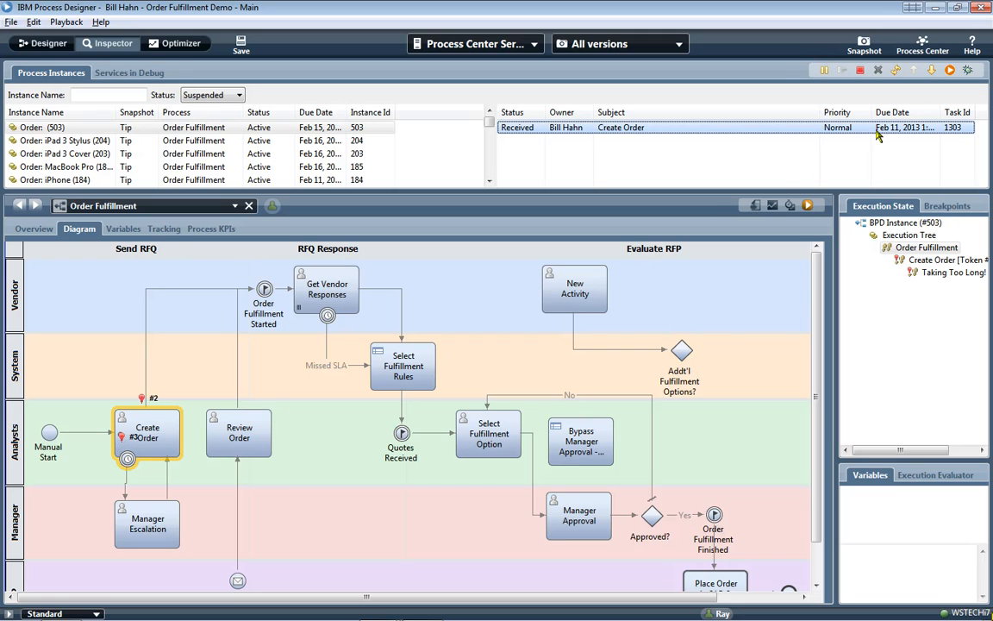
- Run Create Order, pass Introduction and Order Details, and collapse the vendor quote distribution report
click(949, 71)
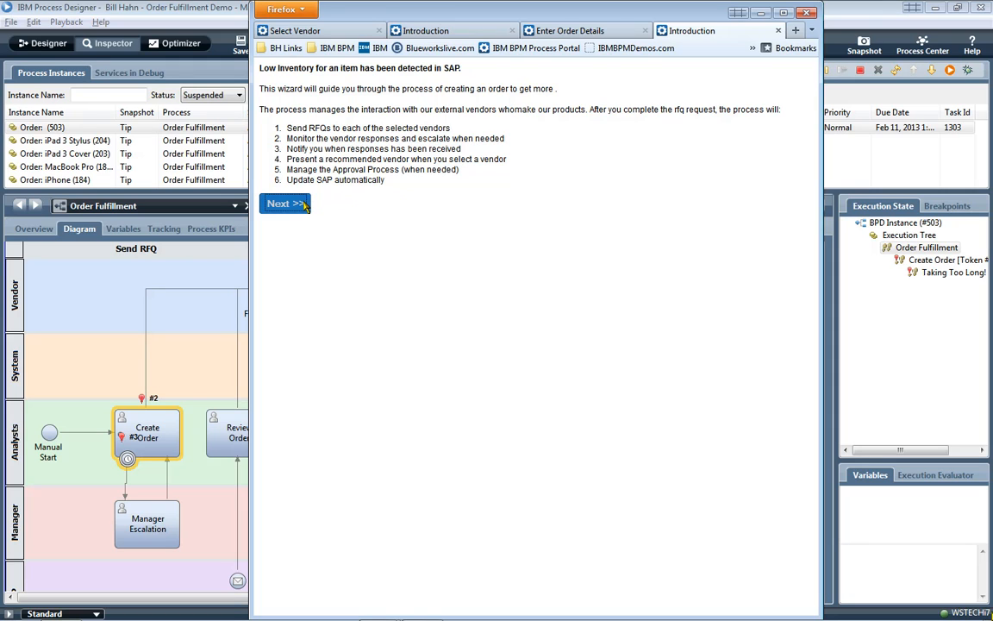
click(304, 204)
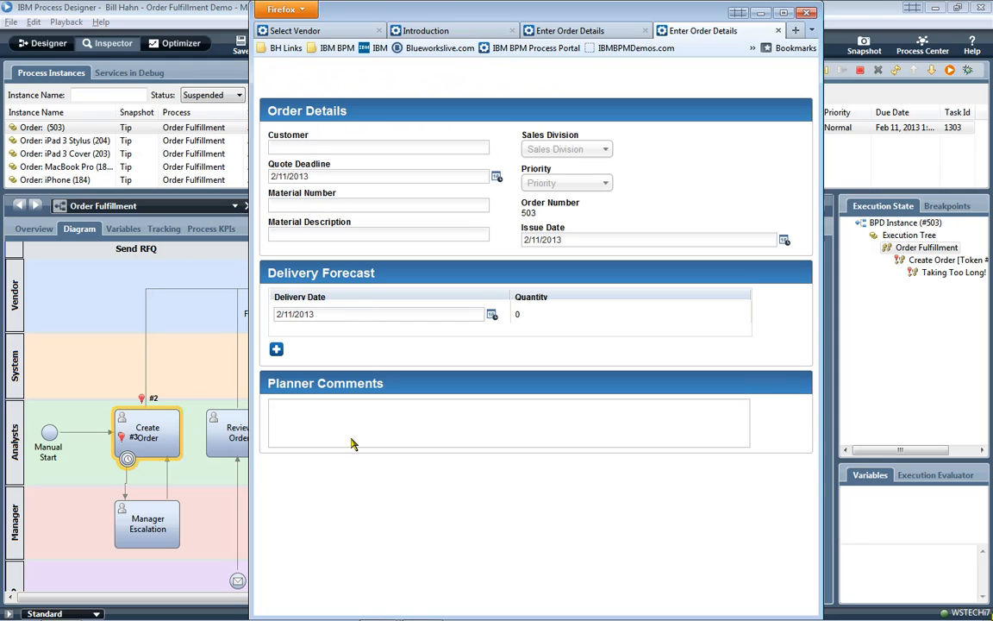
click(349, 520)
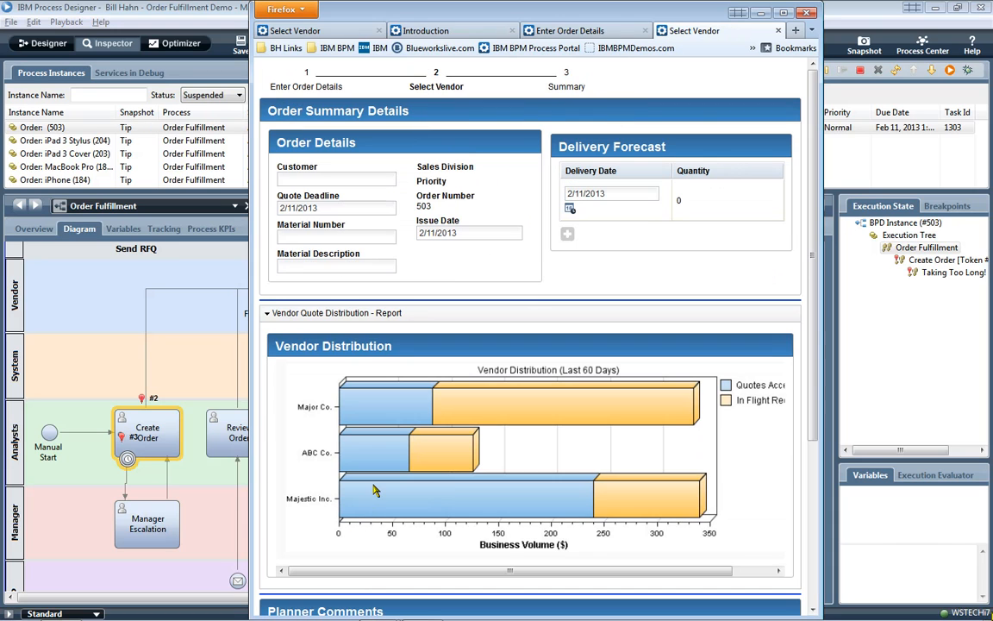
click(393, 313)
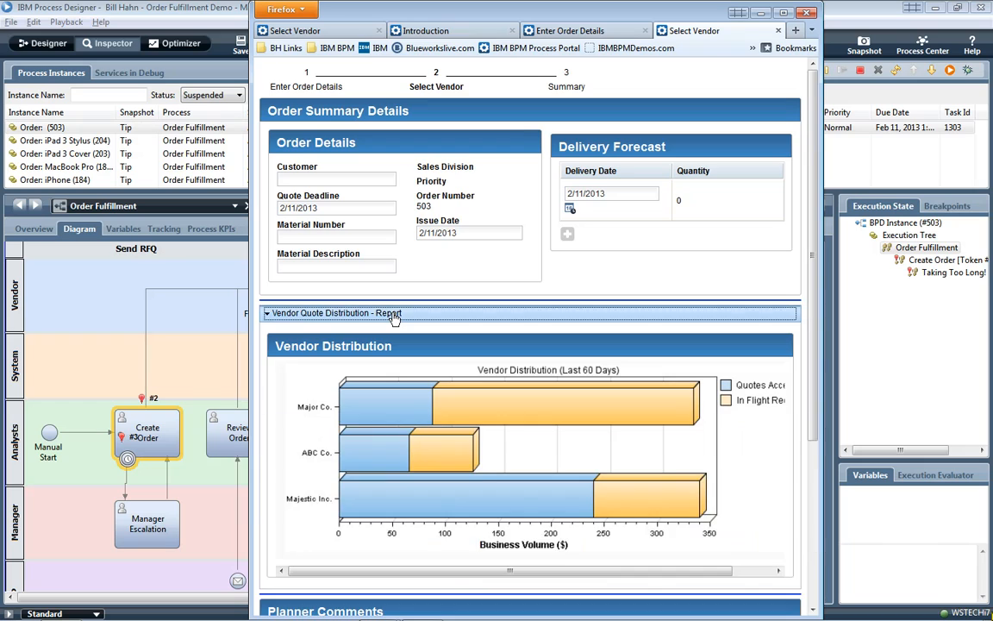
- Select vendors Majestic Inc., ABC Co., Major Co. and ACME, and continue to Confirm
click(284, 455)
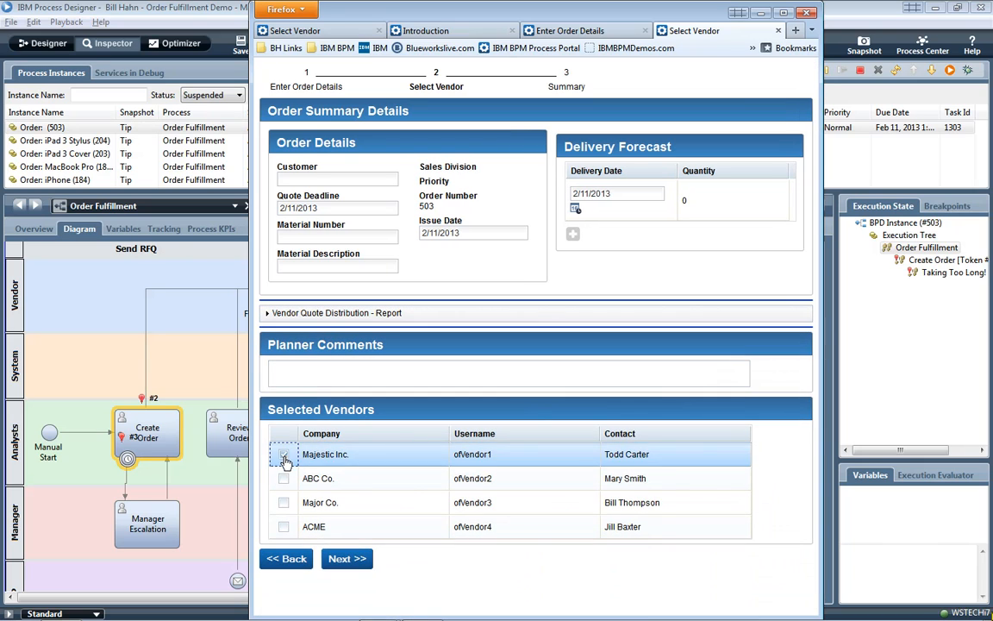
click(284, 478)
click(283, 503)
click(285, 528)
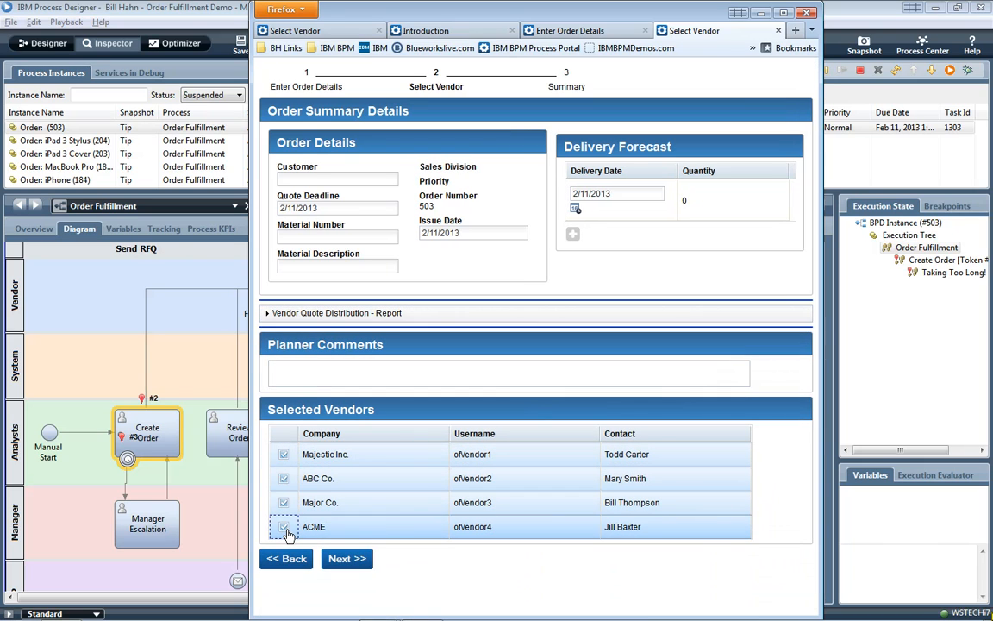
click(361, 564)
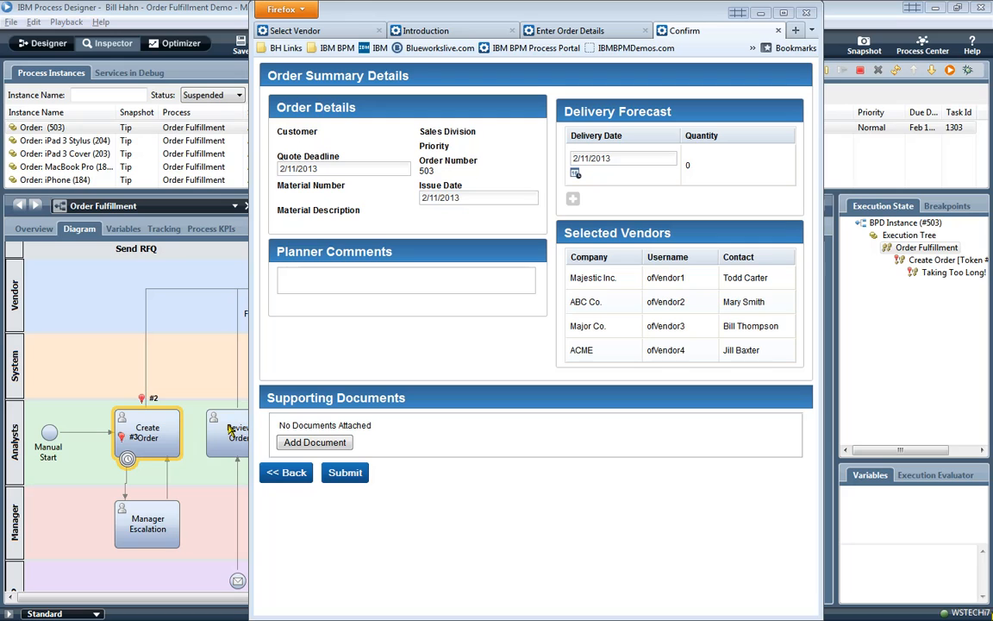
- In the Create Order coach, move Delivery Forecast top-left and Order Details to the right column, then save
double_click(168, 438)
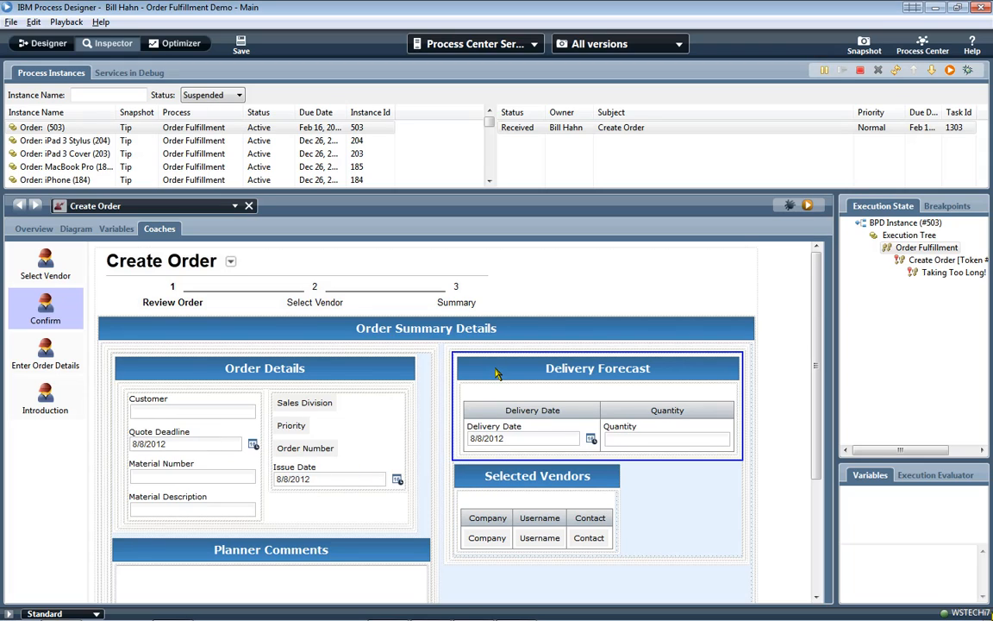
drag(496, 373, 408, 373)
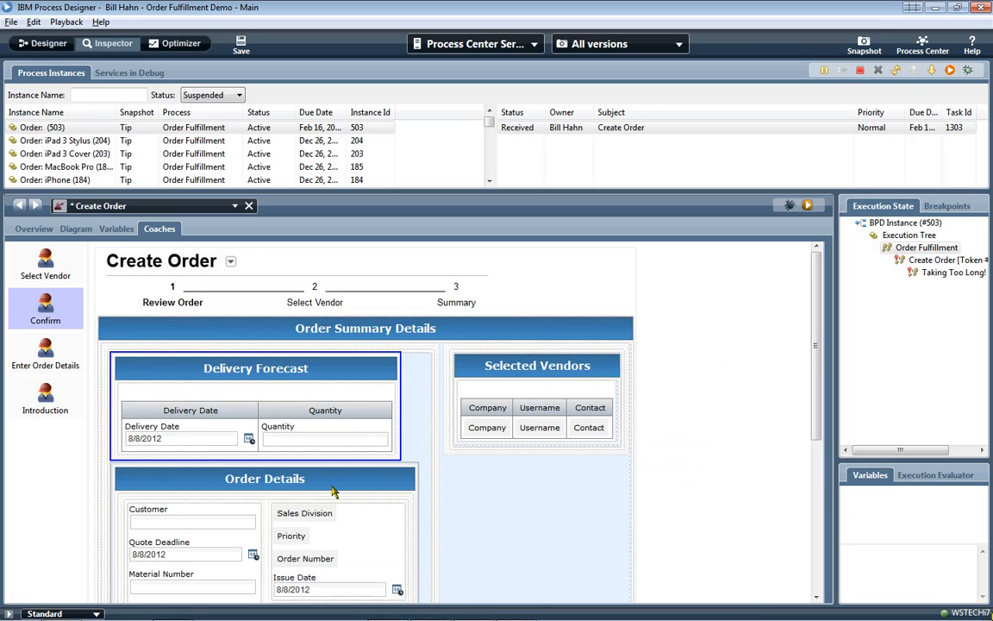
drag(334, 490, 486, 362)
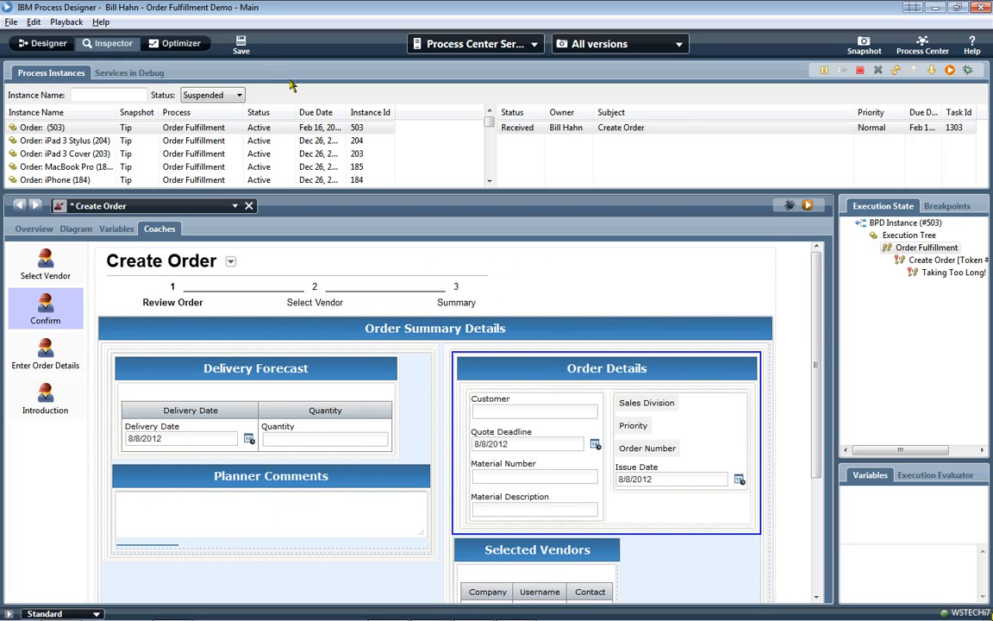
click(241, 43)
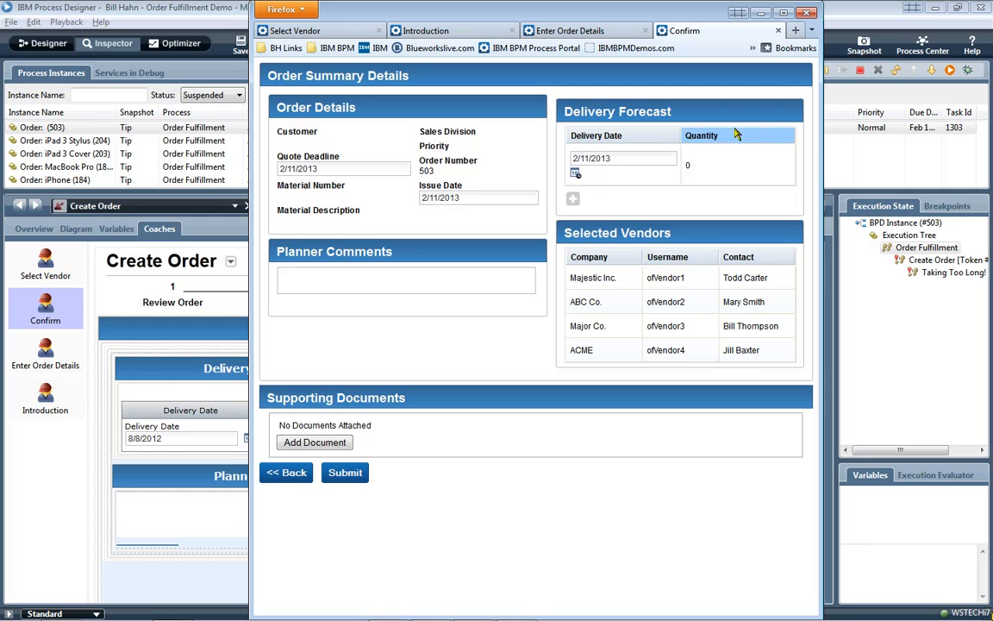
- Re-run the task and compare the earlier Confirm page with the new layout
click(950, 70)
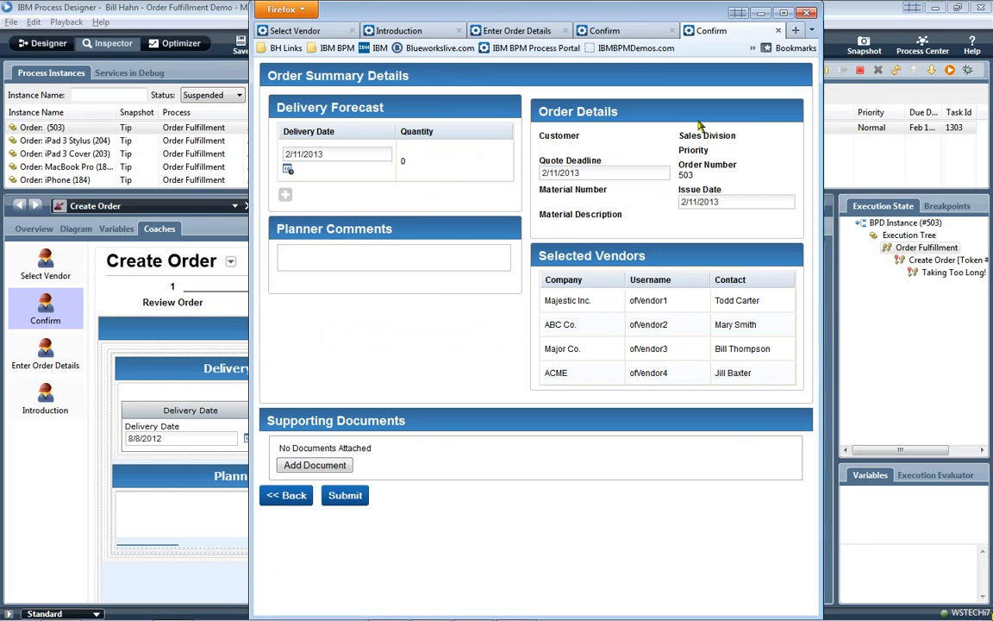
click(623, 33)
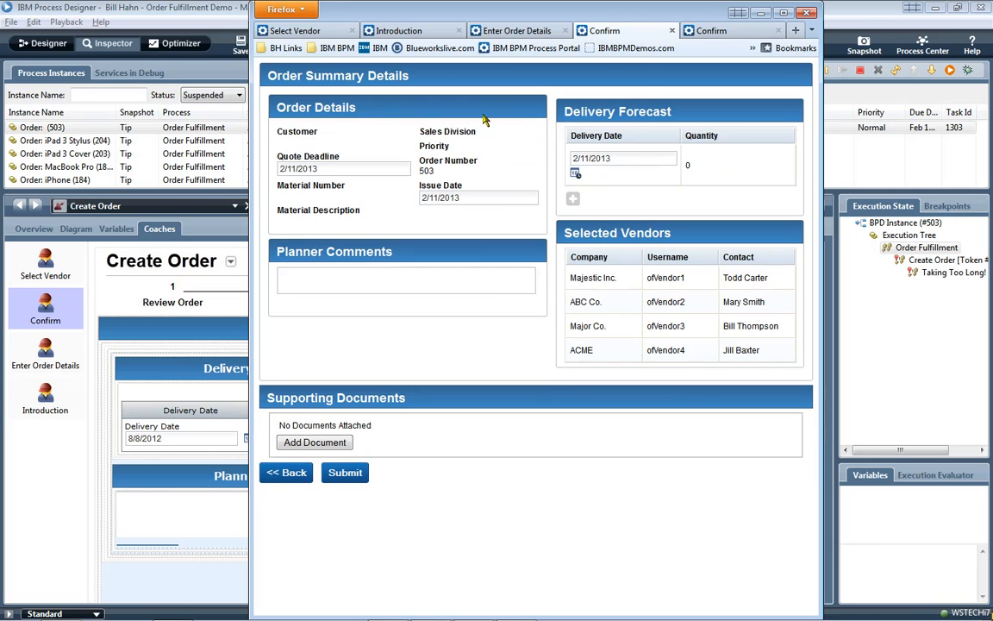
click(709, 30)
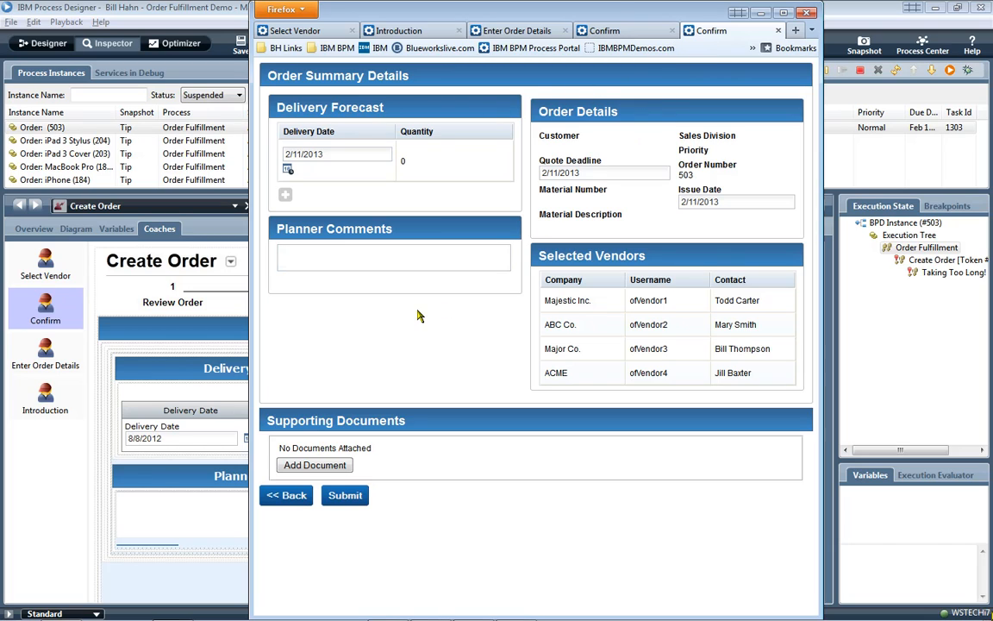
- Write a signed Planner Comment saying the box will move to the bottom right corner
click(336, 258)
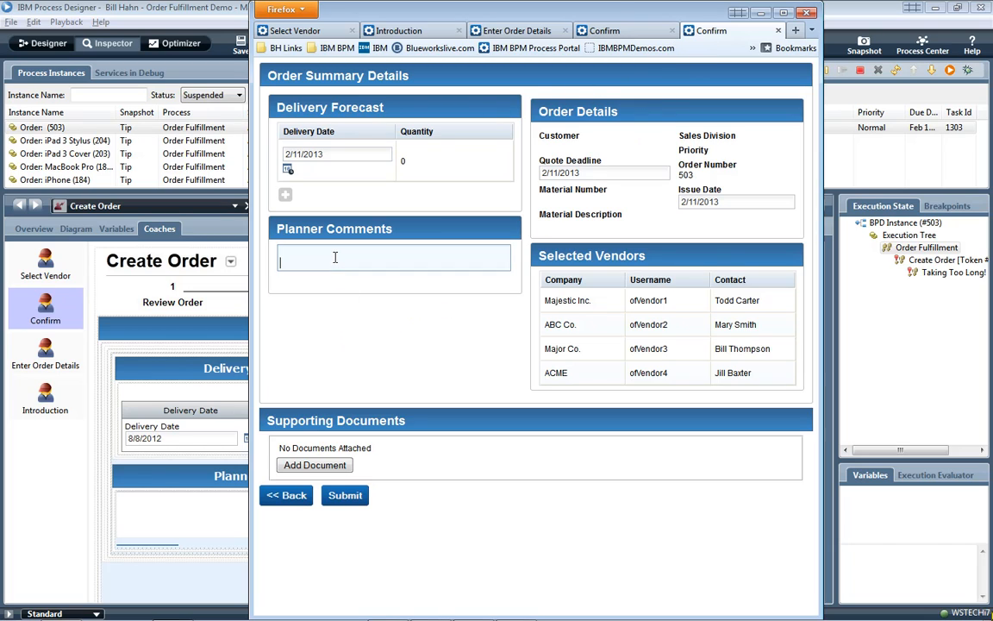
text(E)
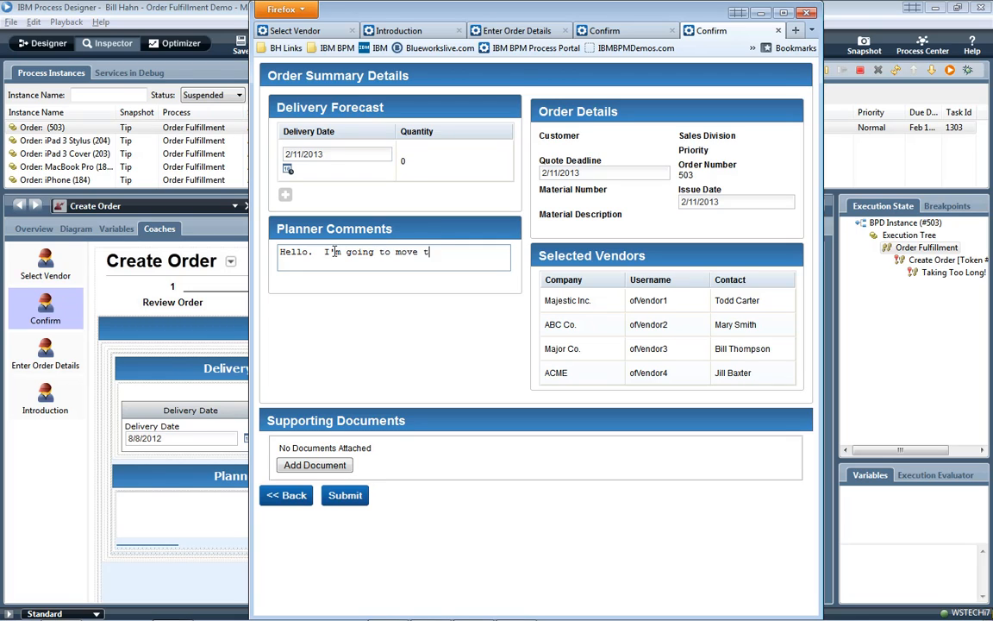
text(his to the bottom right )
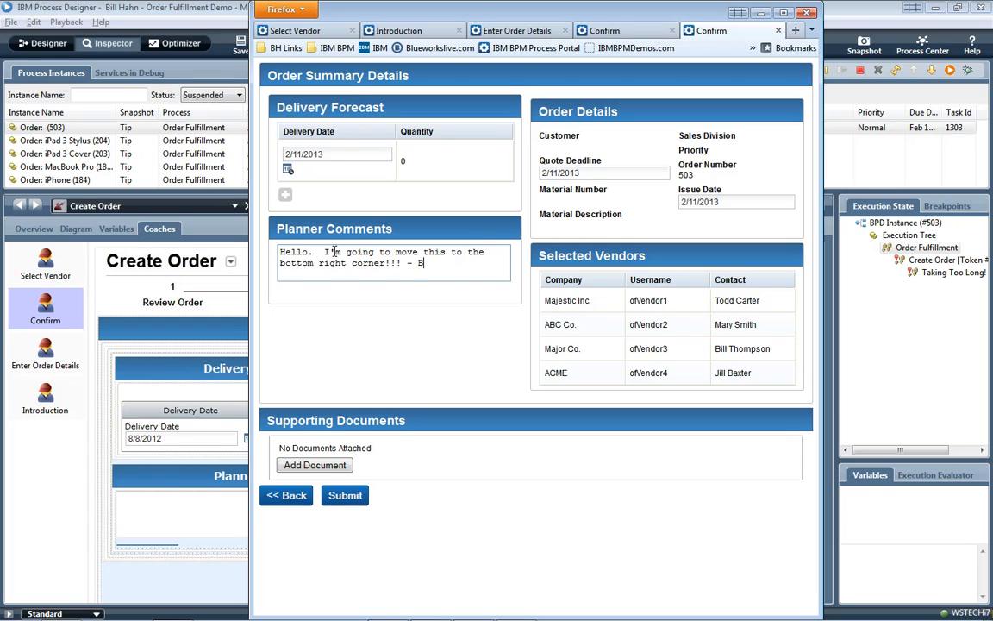
text(corner!!! - Bill Hahn :-))
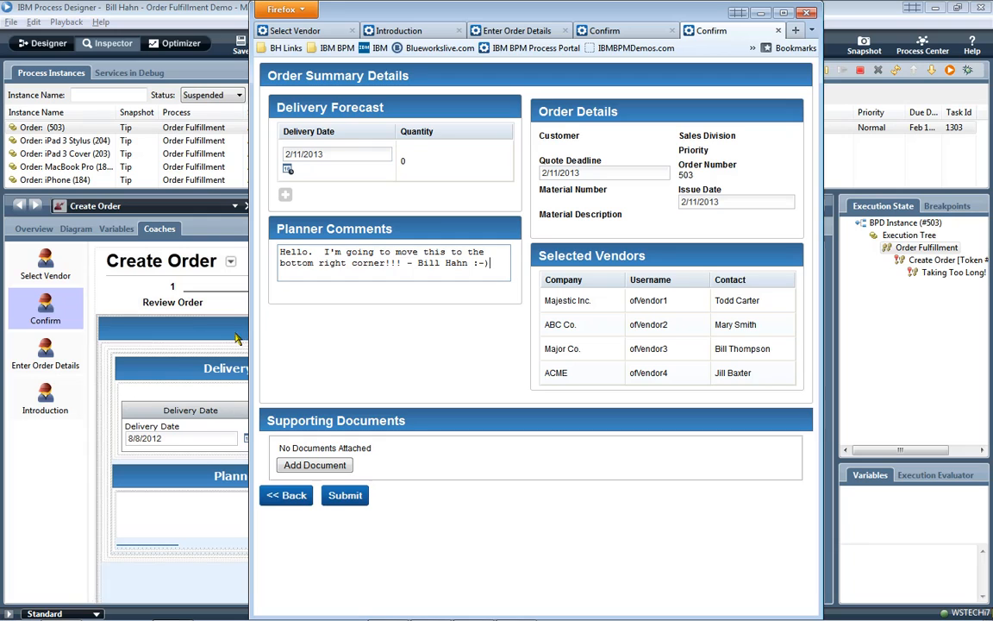
- Go back, collapse the report, reselect Majestic Inc., ABC Co., Major Co. and ACME, and return to Confirm
click(301, 502)
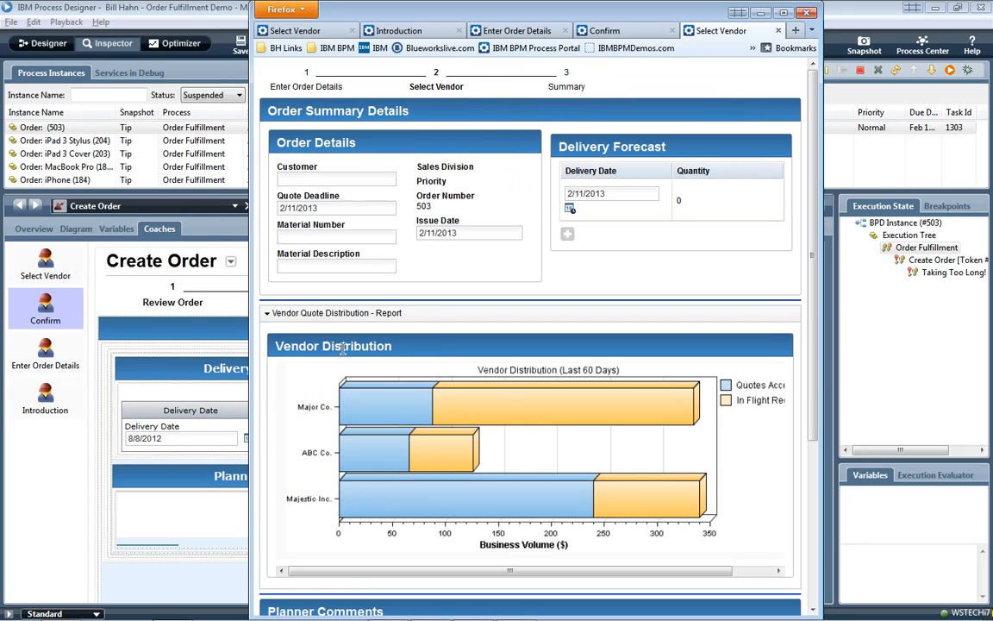
click(310, 313)
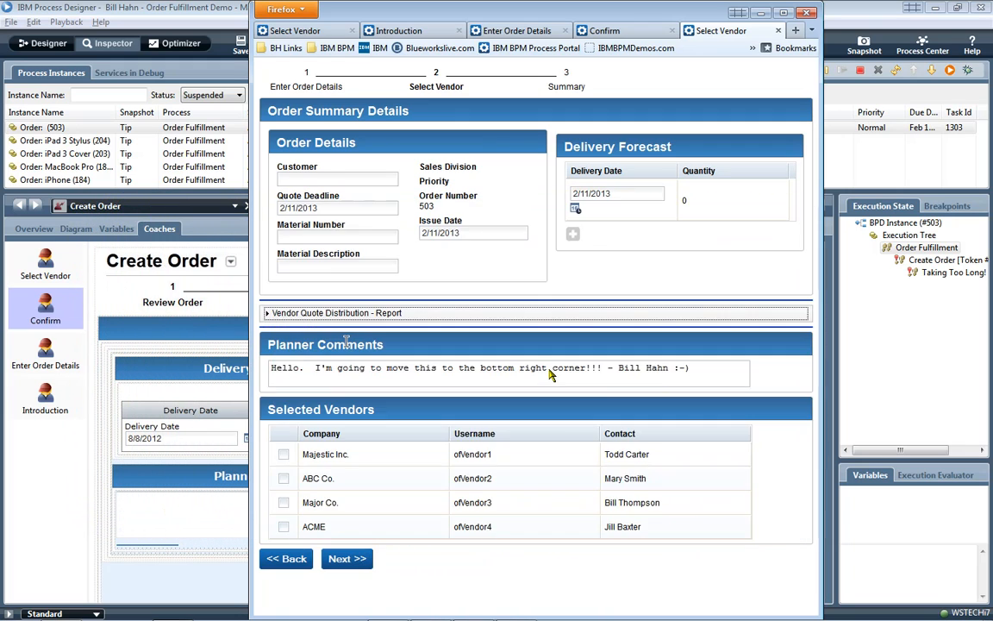
click(284, 453)
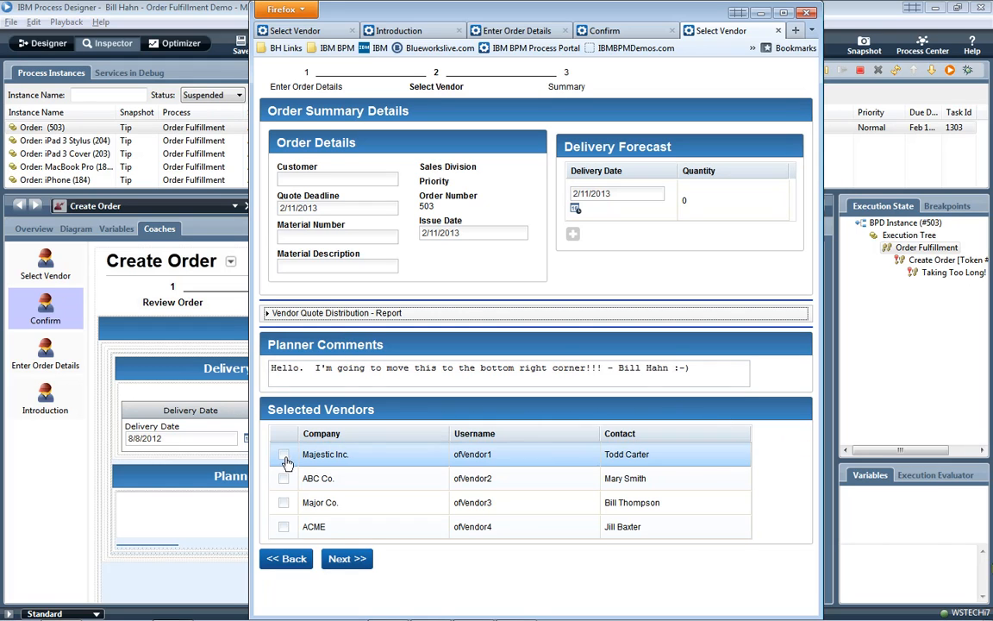
click(284, 478)
click(284, 502)
click(284, 526)
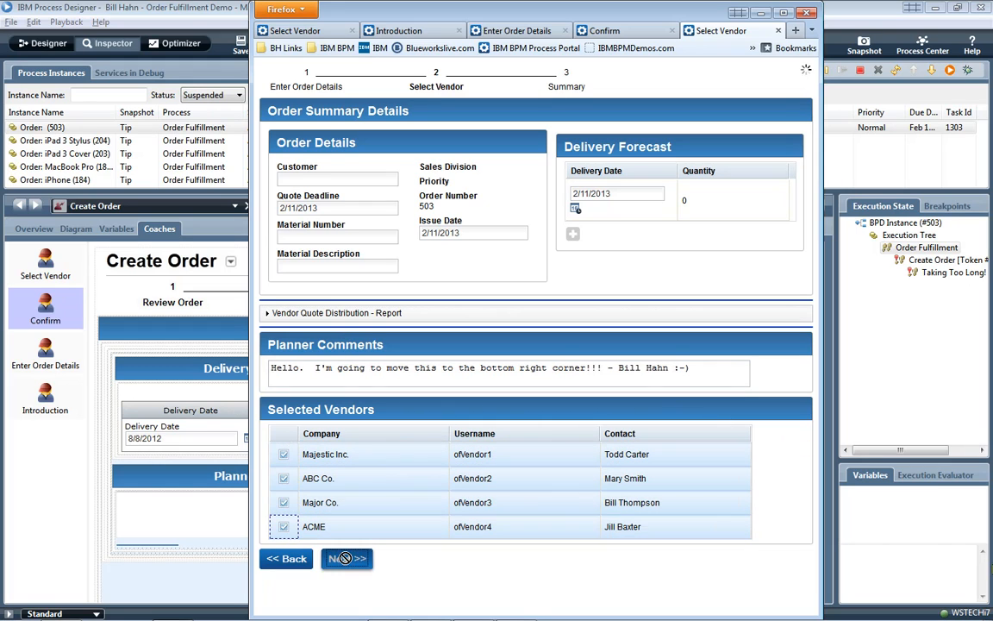
click(345, 558)
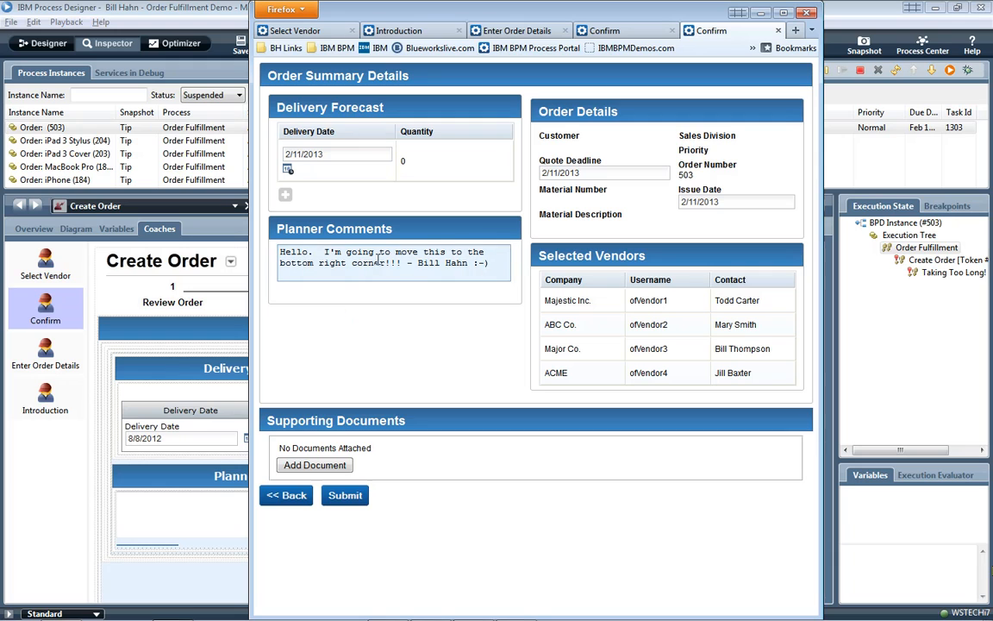
- Move Planner Comments below Selected Vendors on the coach, save, and re-run it in Firefox
click(196, 363)
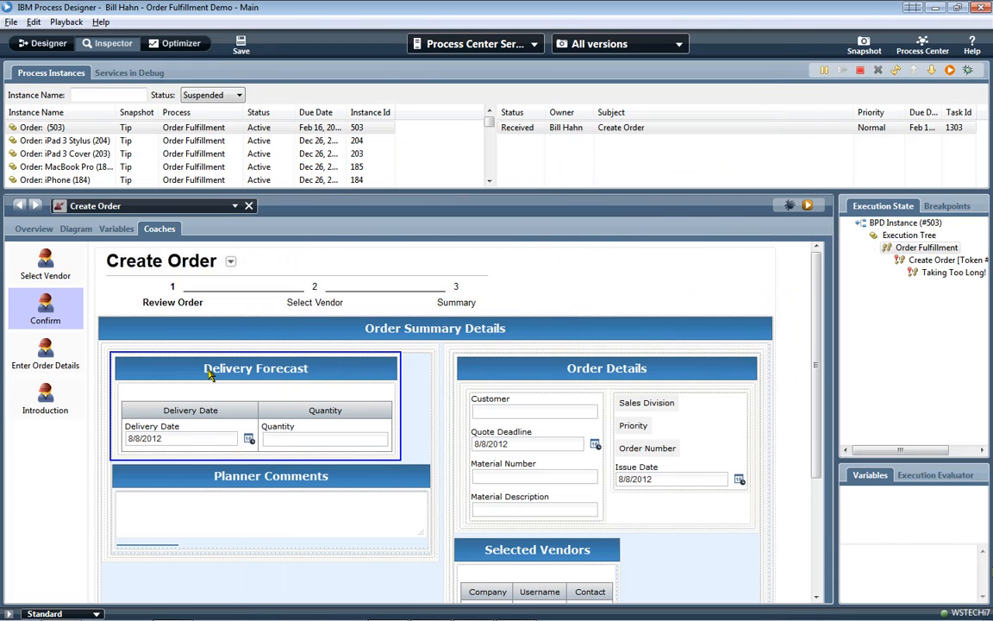
scroll(804, 423, down, 3)
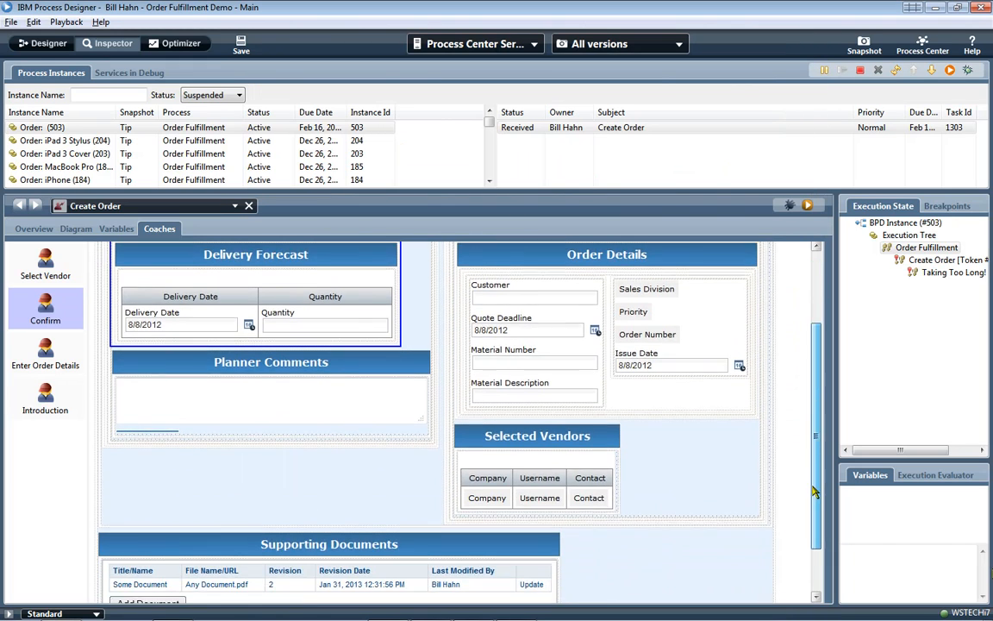
click(259, 359)
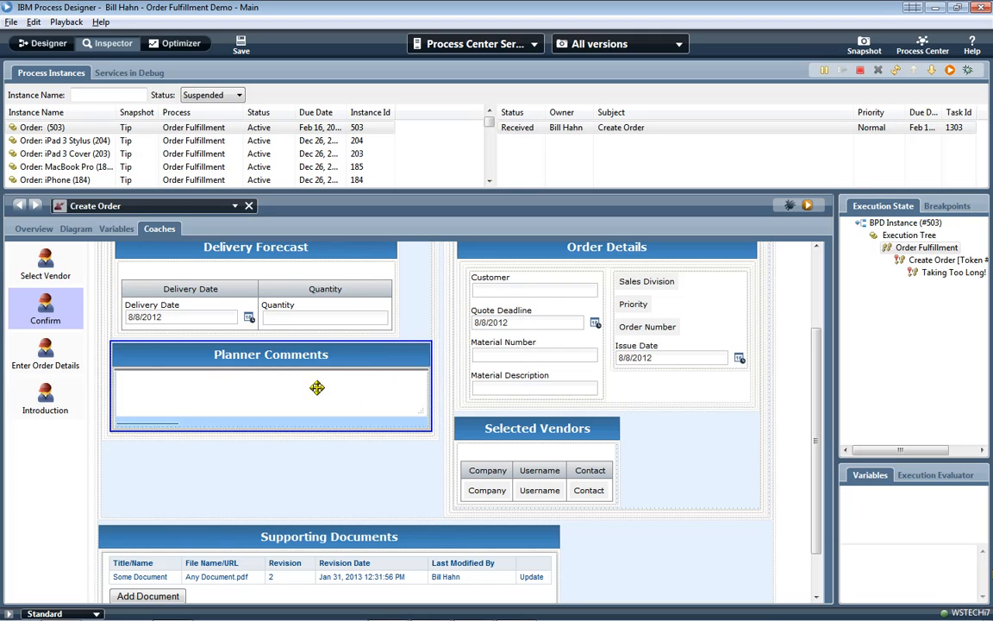
drag(503, 510, 504, 511)
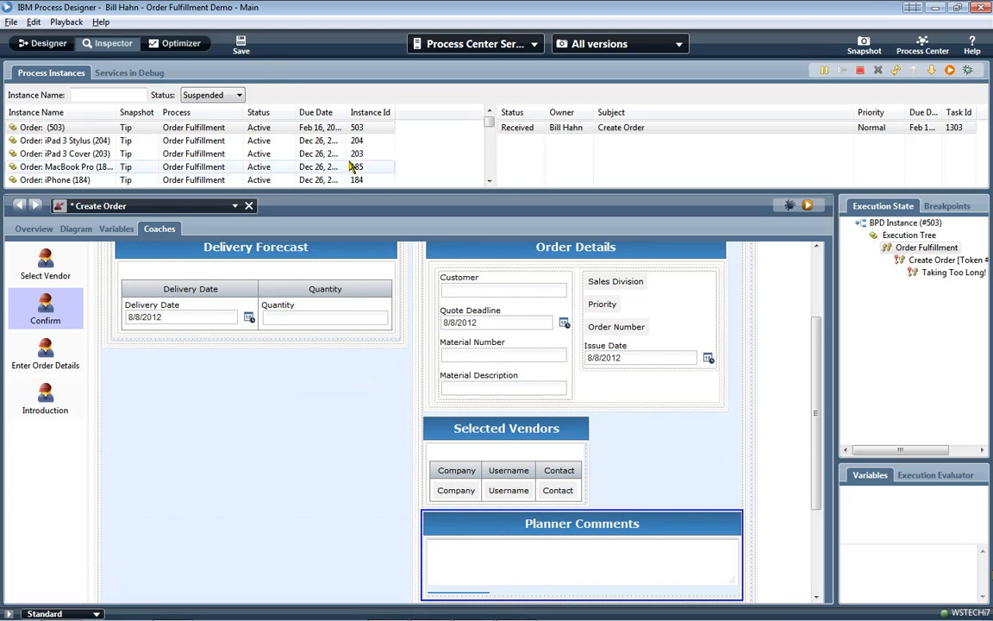
click(242, 50)
key(alt+Tab)
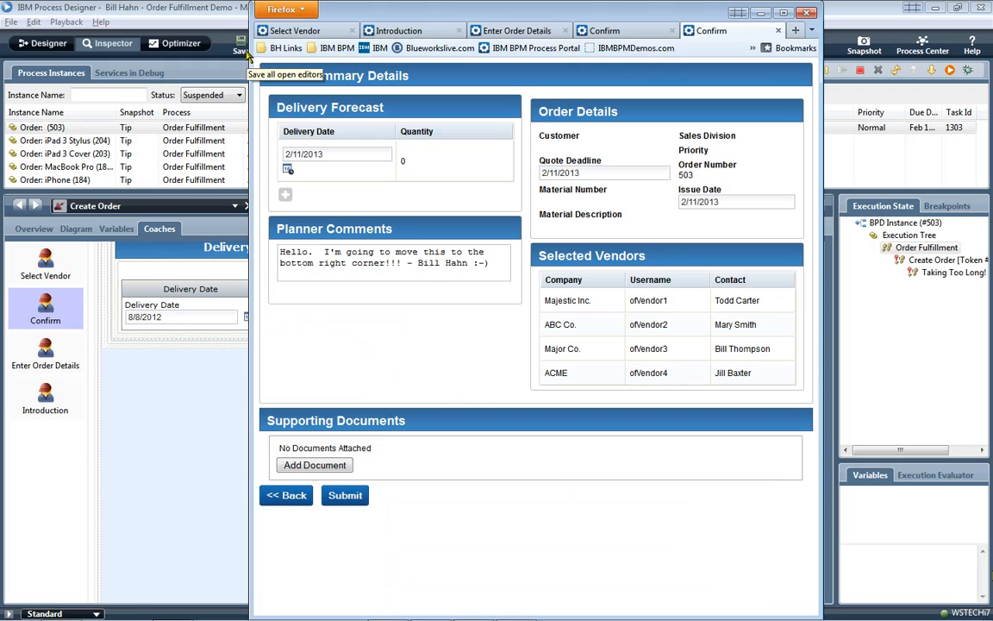
click(949, 72)
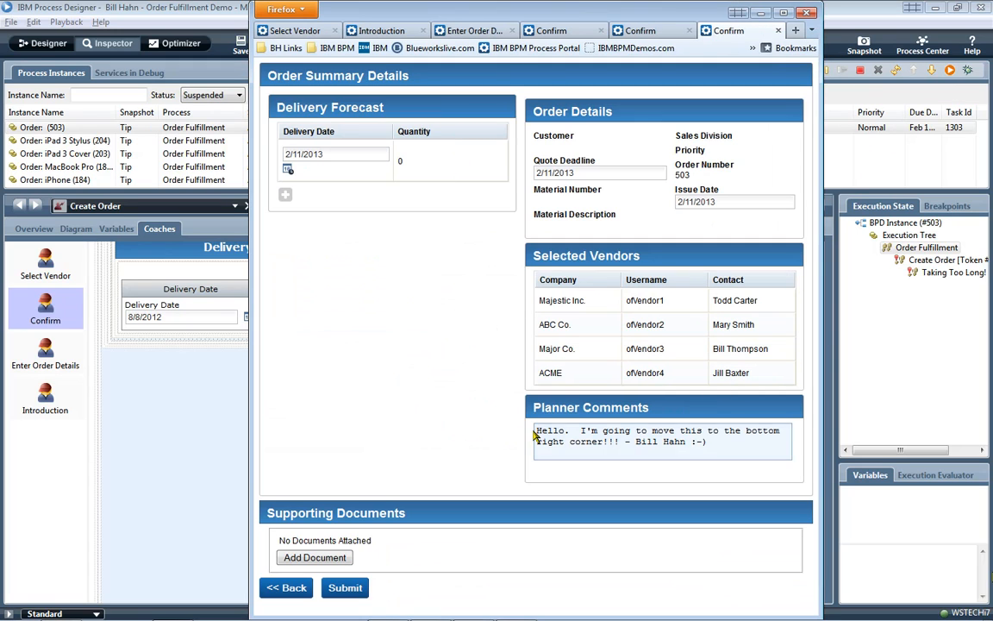
- Compare the three Confirm page versions, keep the newest, and close the two extra pages
drag(534, 431, 716, 443)
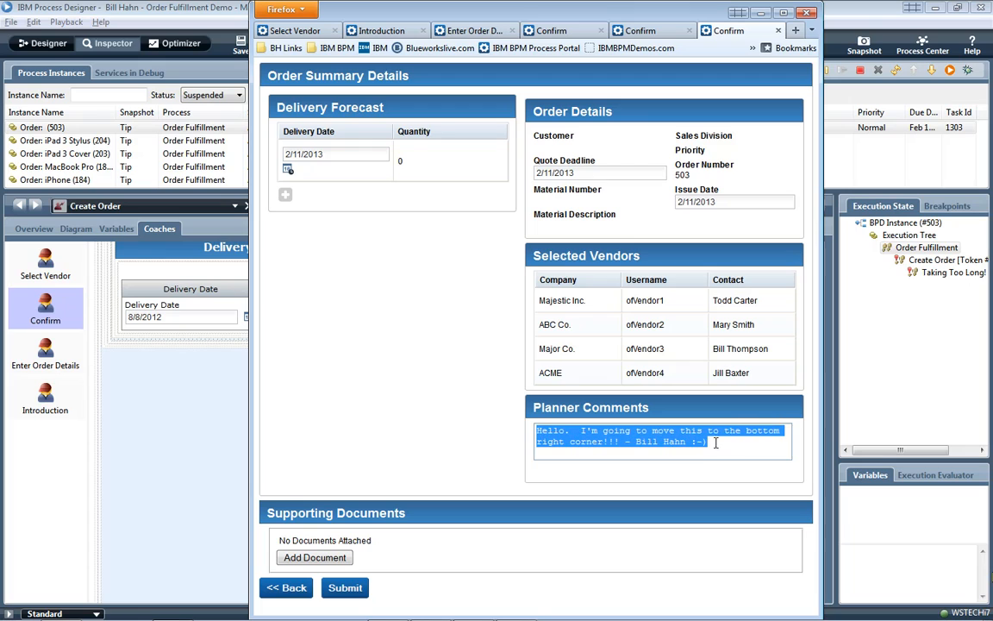
click(638, 32)
click(576, 34)
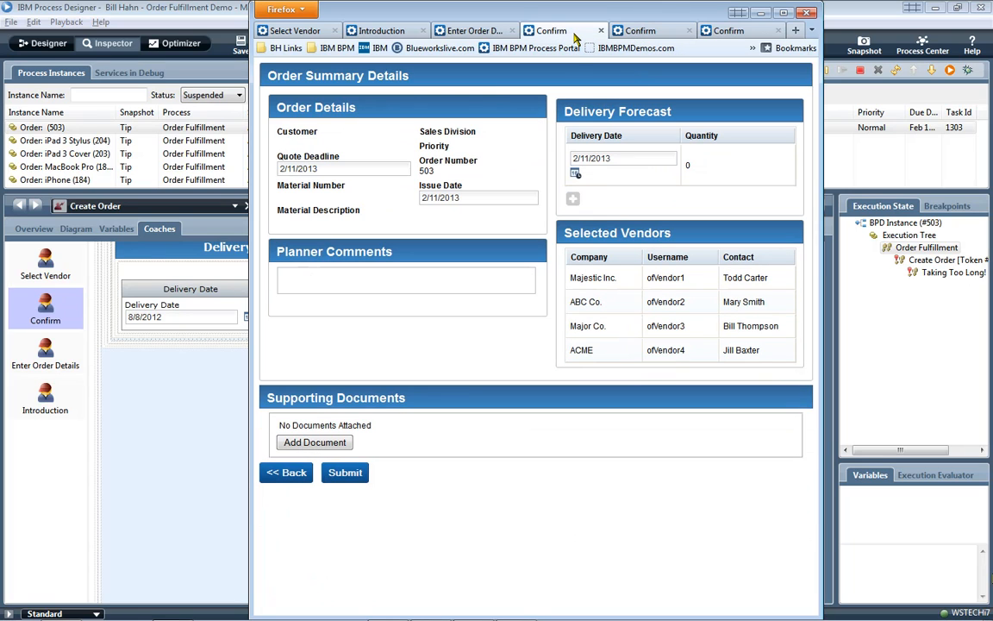
click(614, 31)
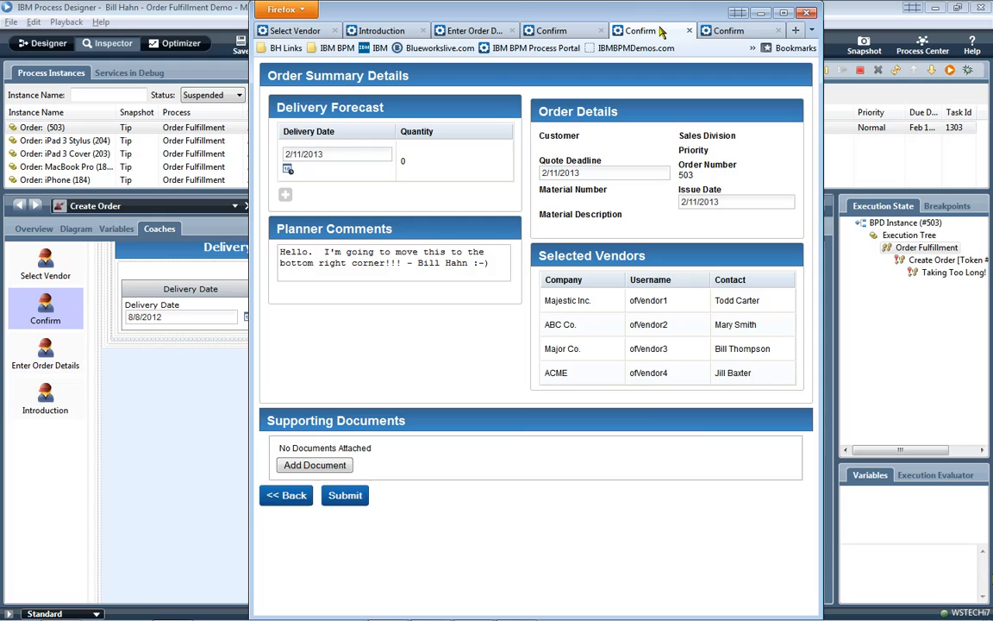
click(727, 32)
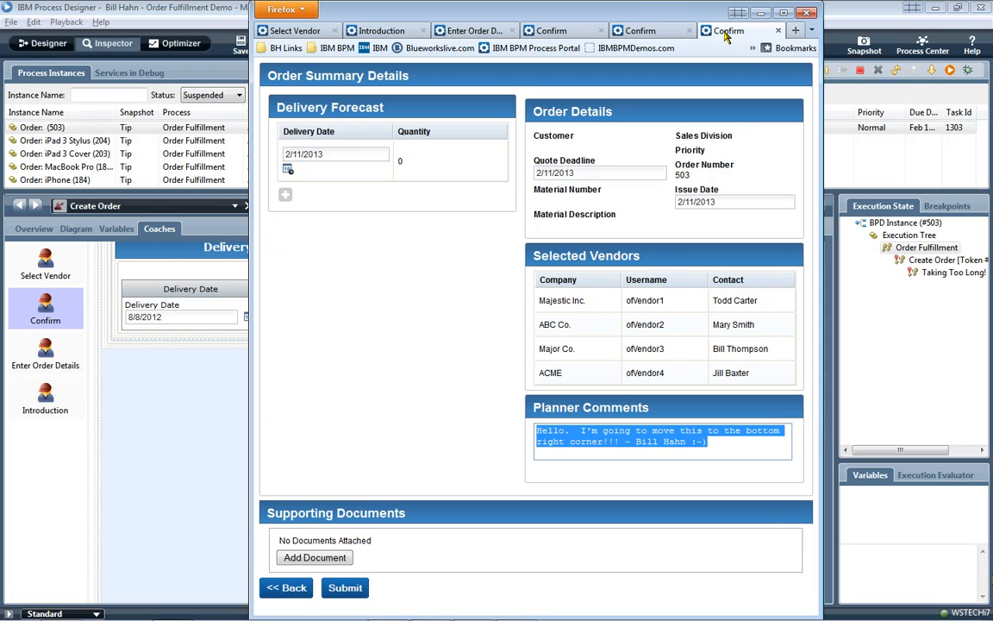
click(779, 32)
click(779, 32)
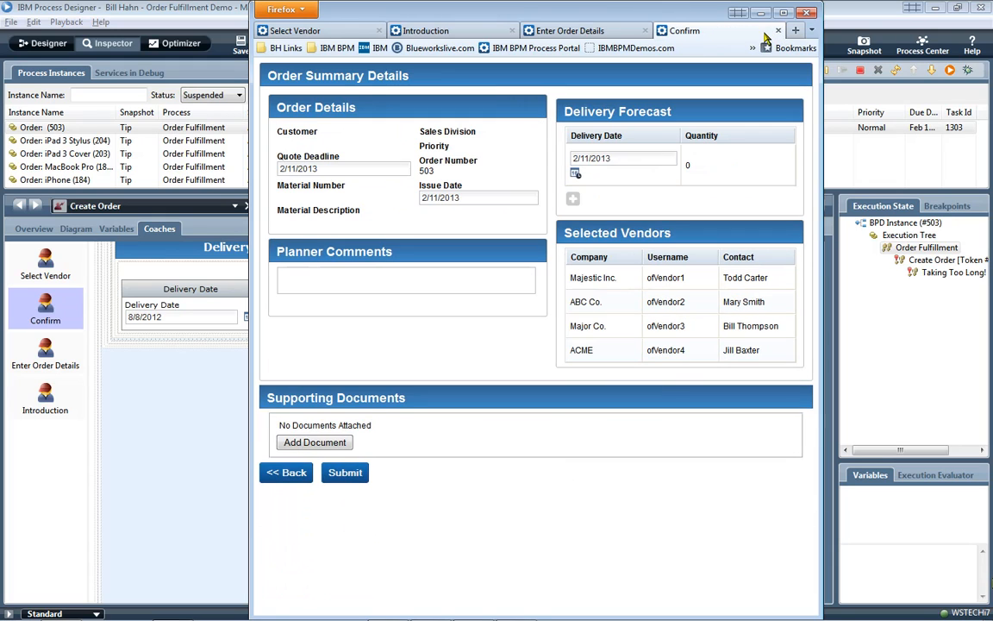
- Reopen the Order Fulfillment diagram, submit the Confirm form, and return to Process Designer
click(176, 207)
click(167, 239)
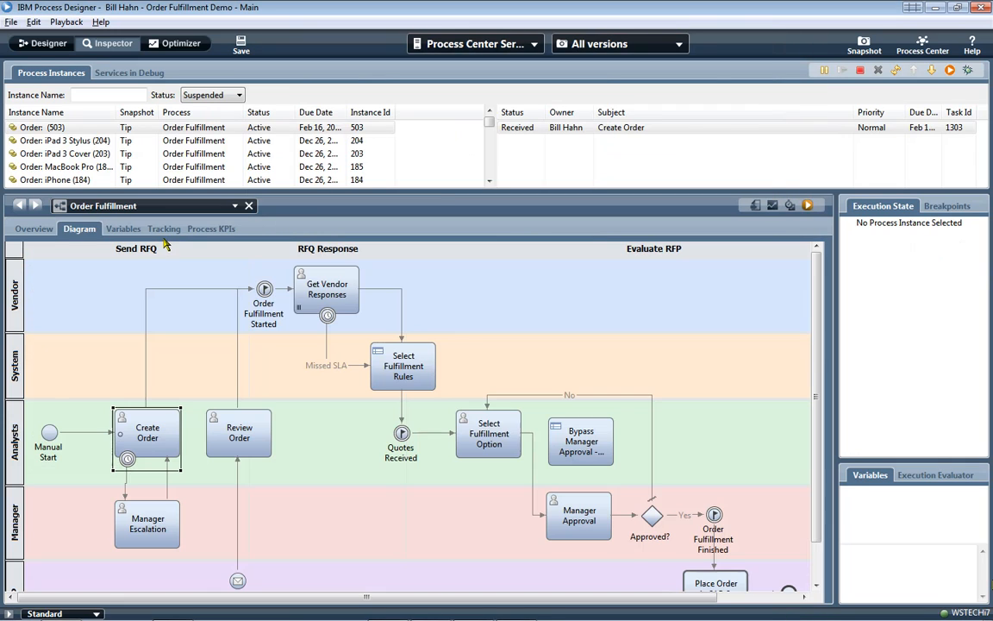
key(alt+Tab)
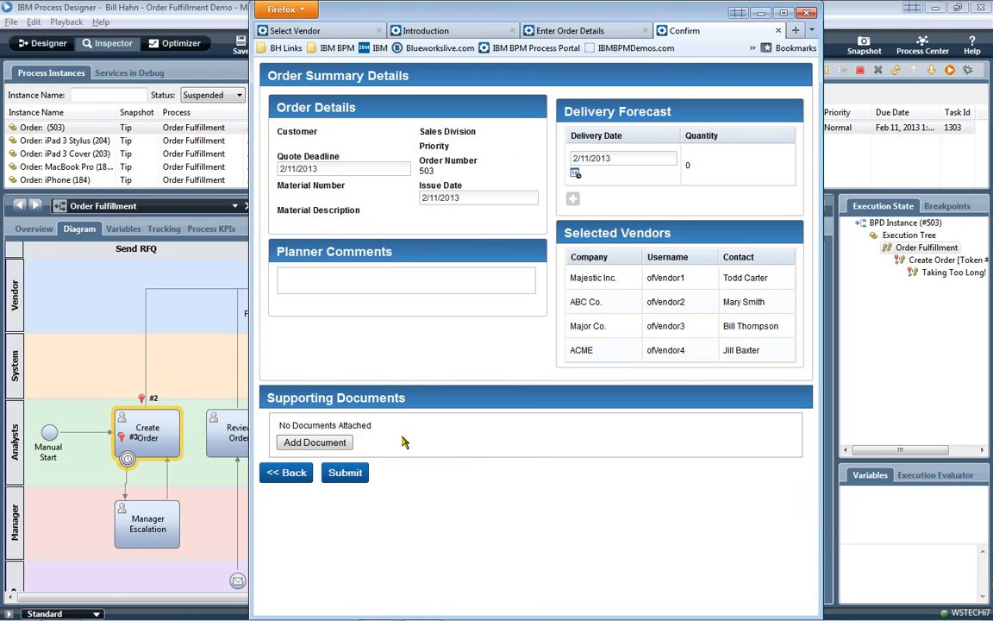
click(345, 473)
click(893, 76)
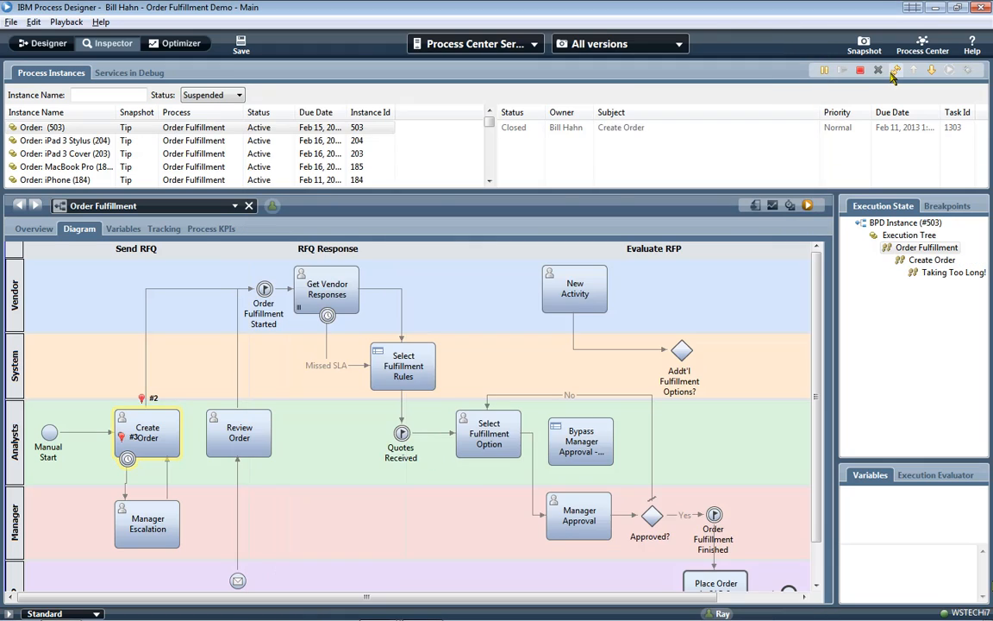
- Refresh instance 503, run the first vendor's Response Required task to preview Respond to Order, then minimize it
click(893, 74)
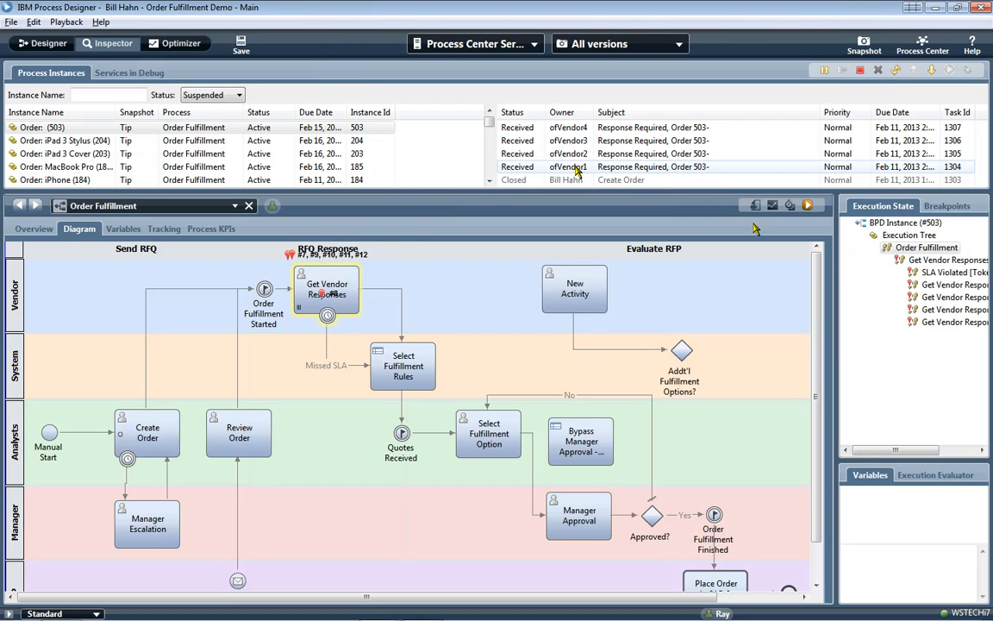
click(580, 171)
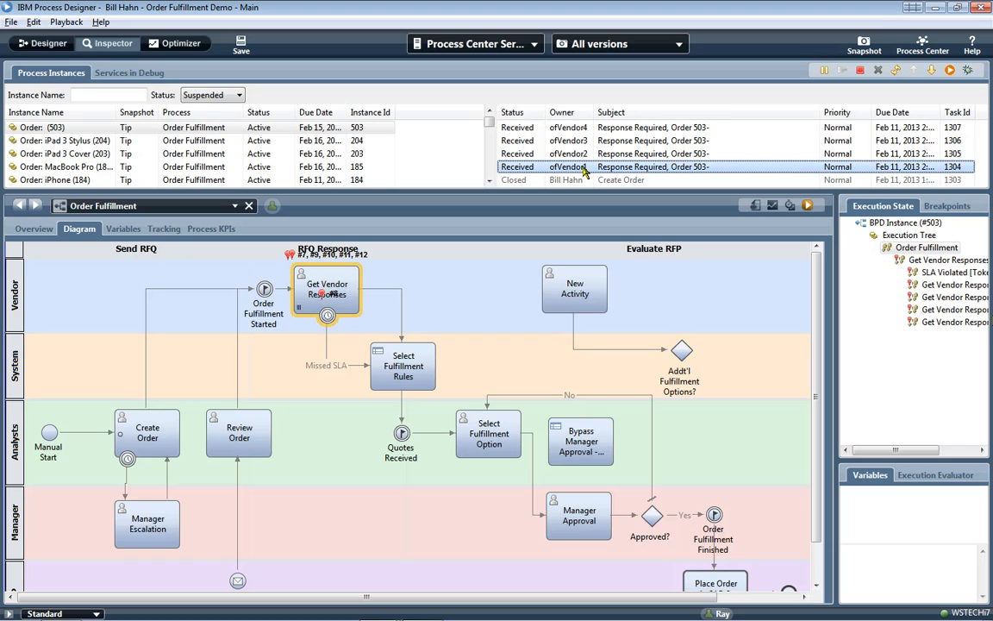
click(949, 71)
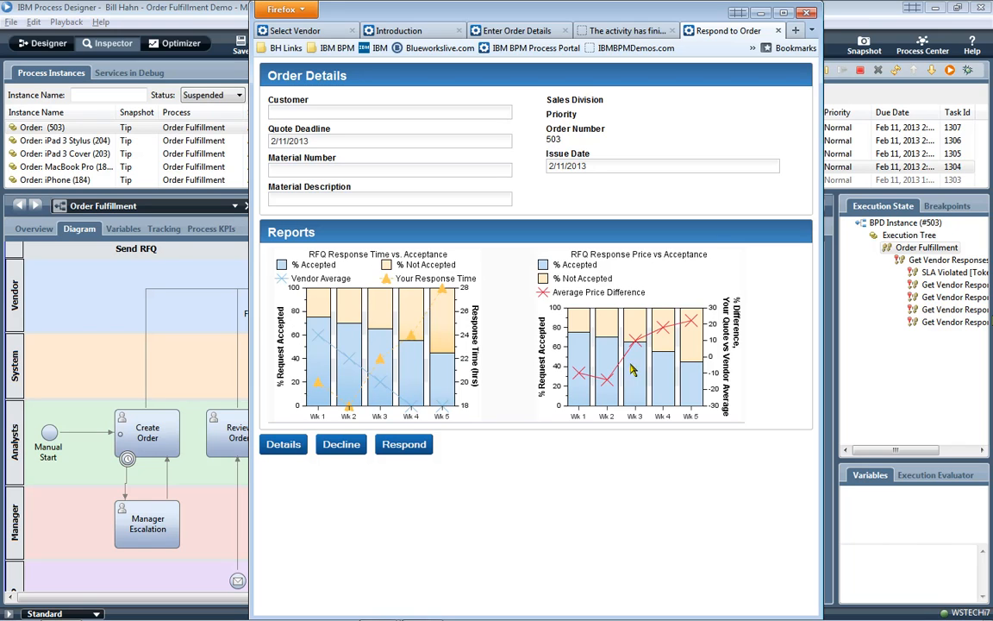
click(751, 14)
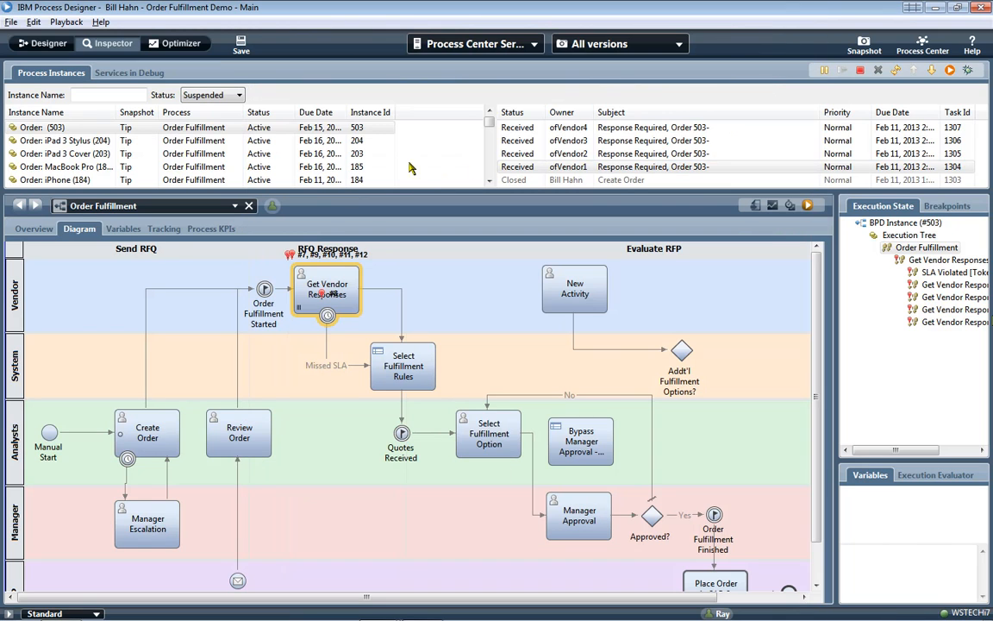
click(47, 45)
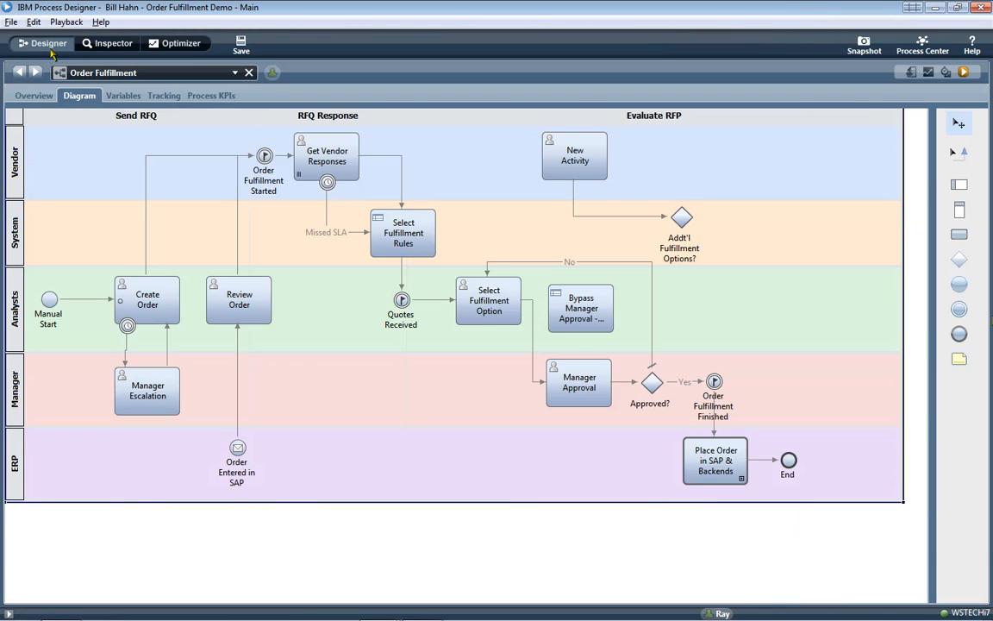
click(152, 289)
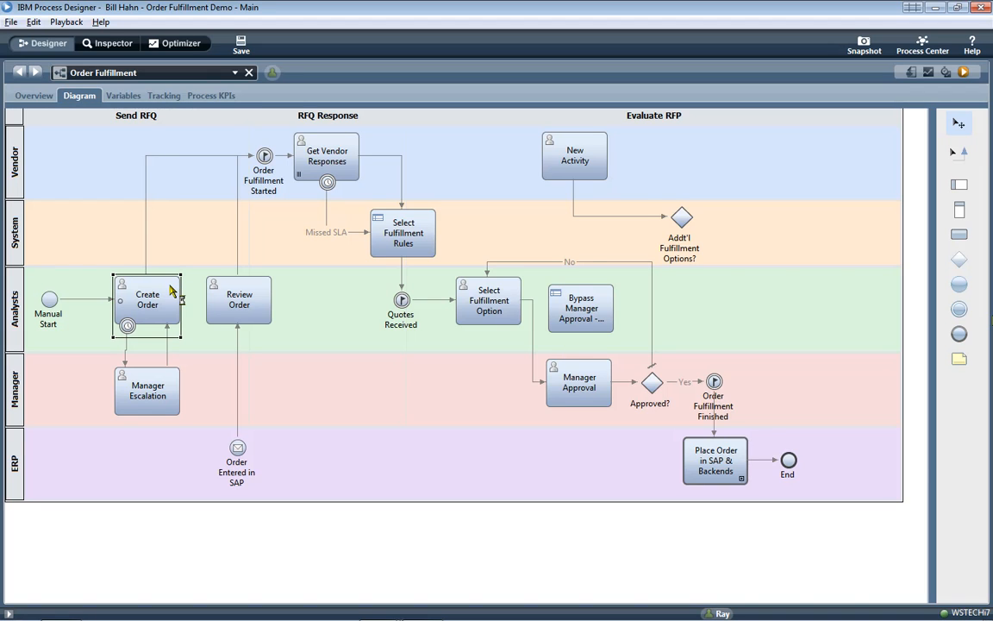
double_click(171, 291)
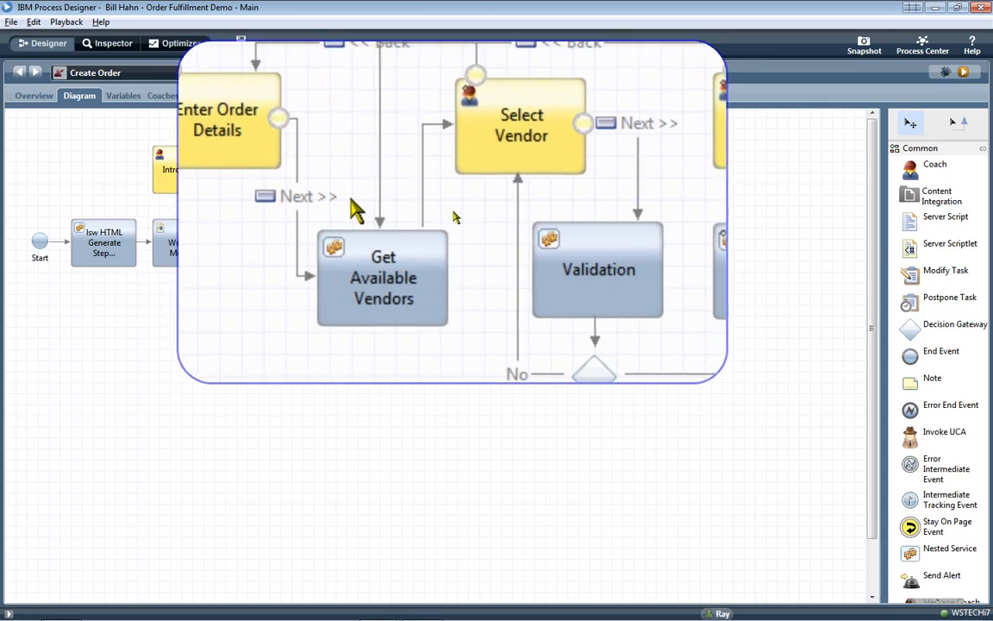
double_click(470, 171)
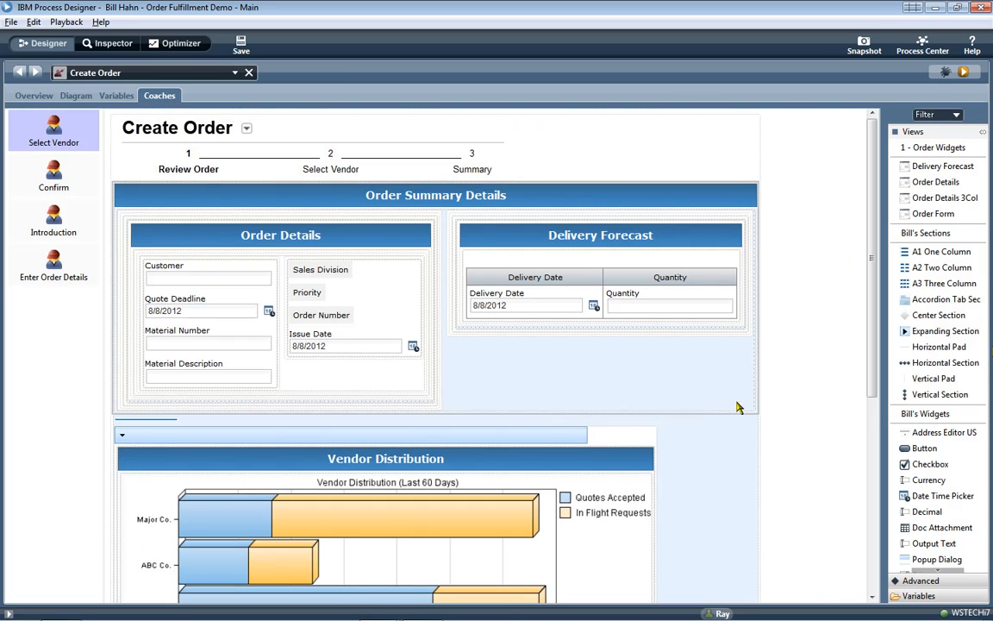
drag(871, 366, 880, 551)
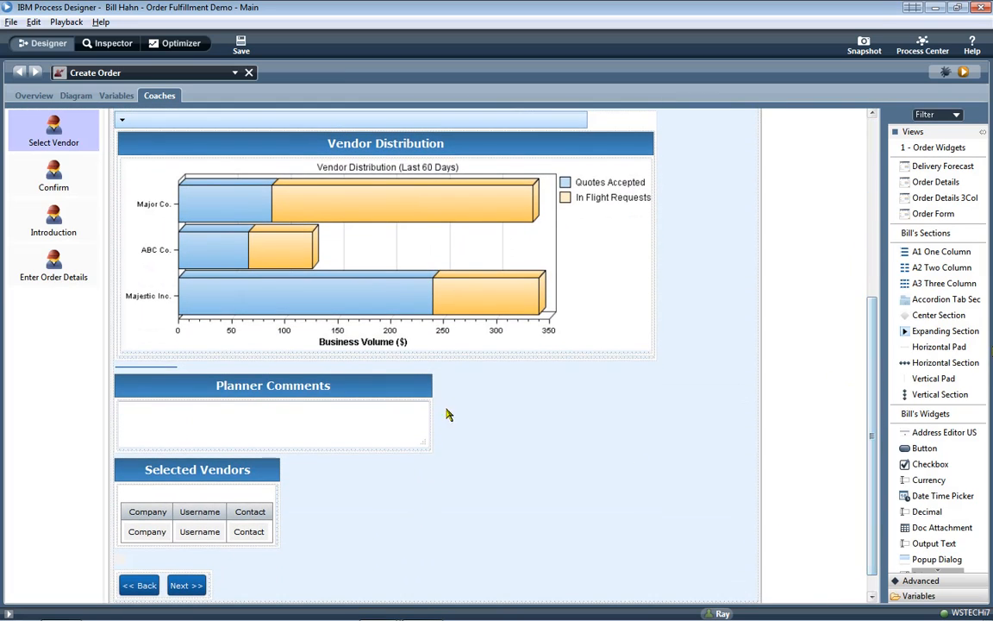
click(37, 279)
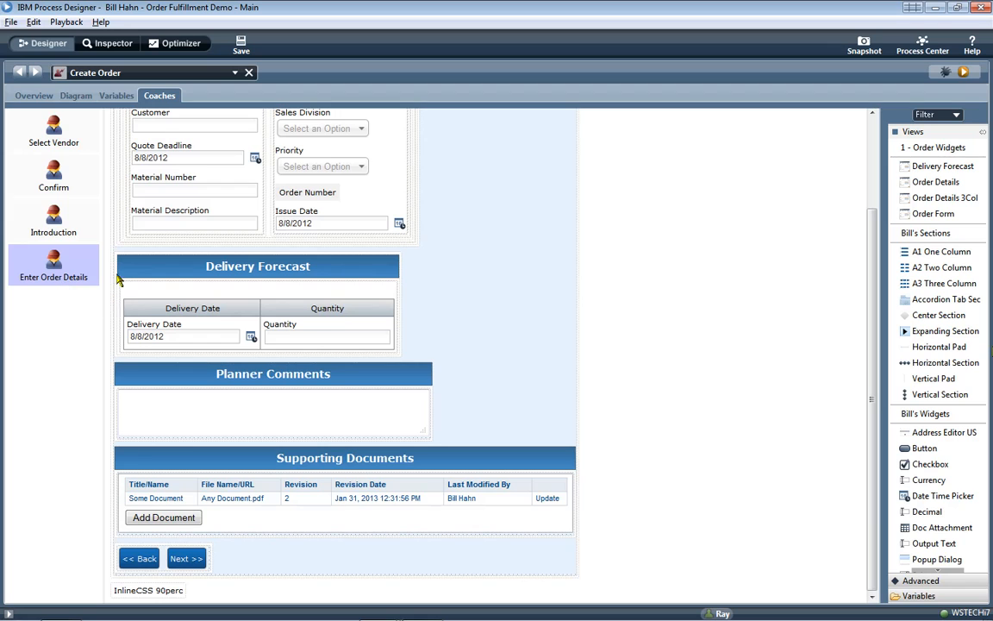
drag(872, 259, 873, 168)
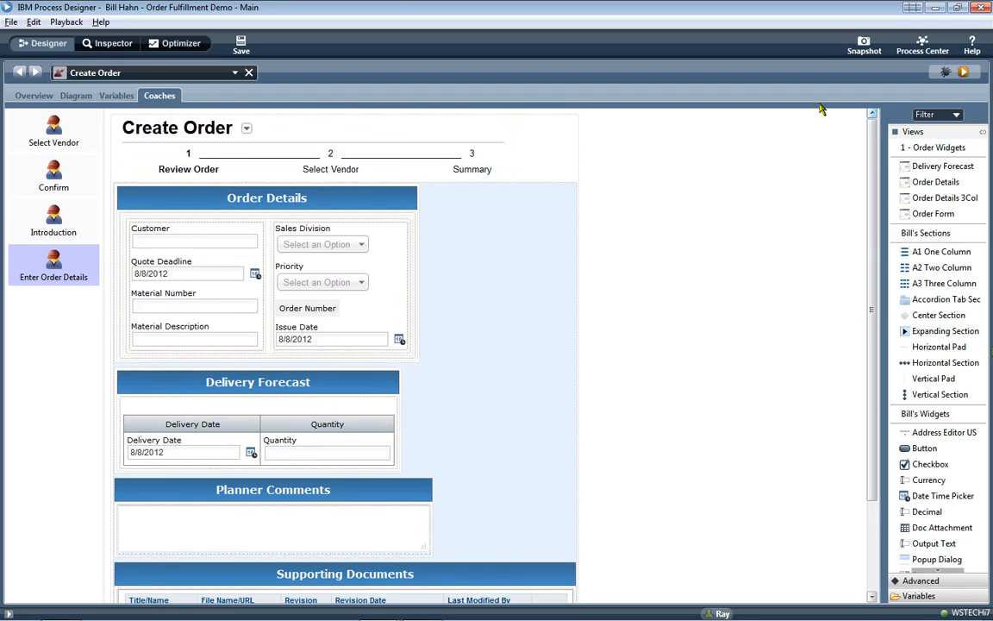
click(50, 211)
click(53, 131)
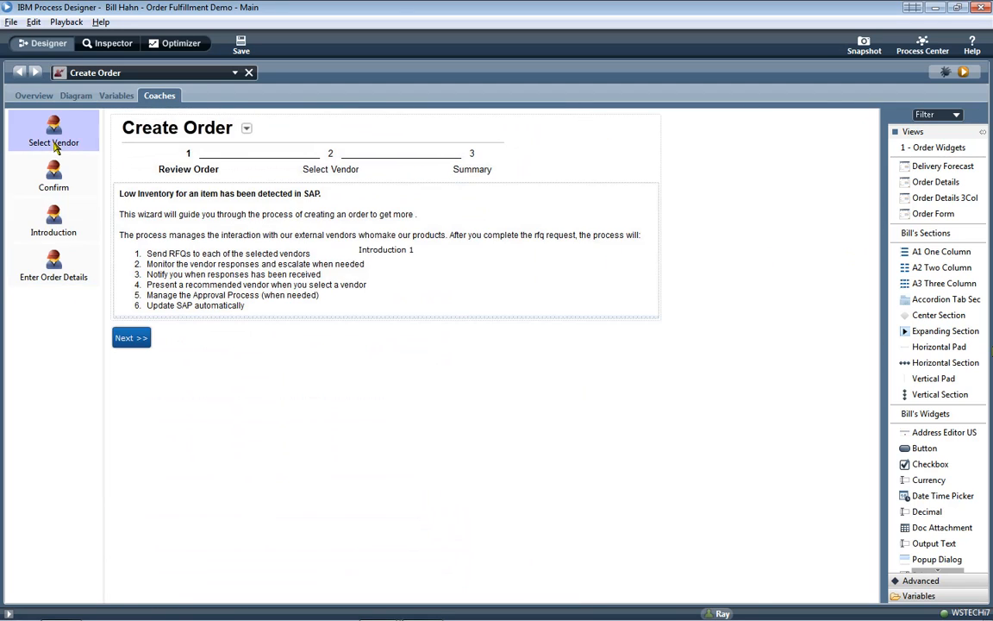
click(74, 75)
click(103, 106)
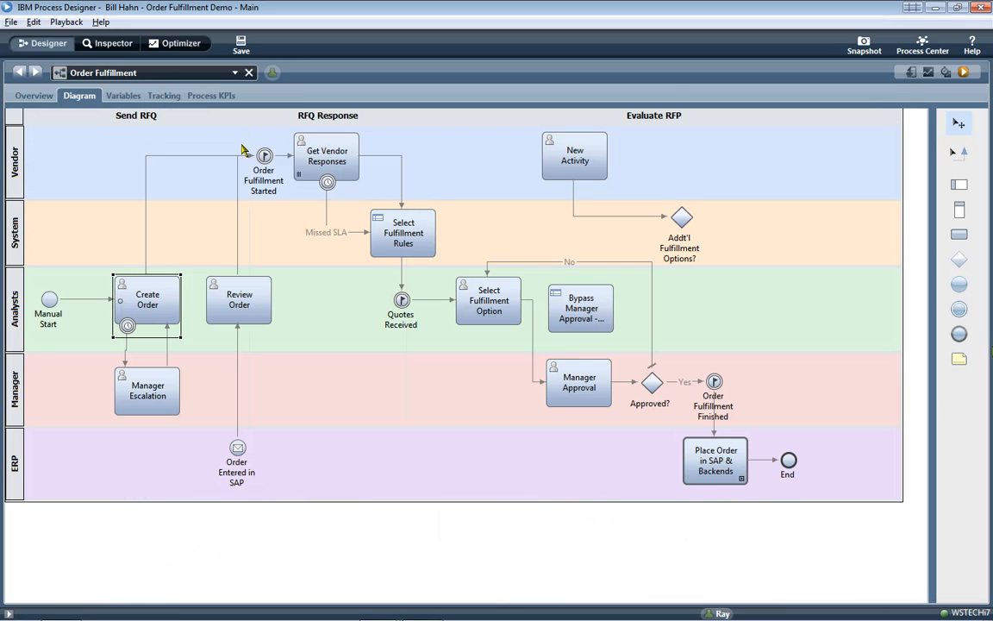
double_click(333, 145)
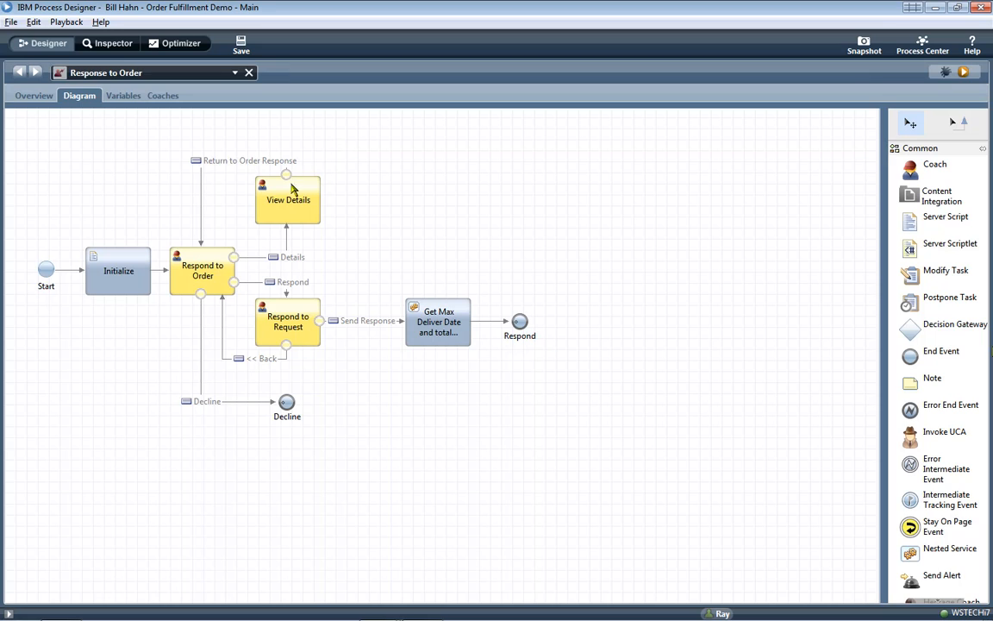
double_click(205, 260)
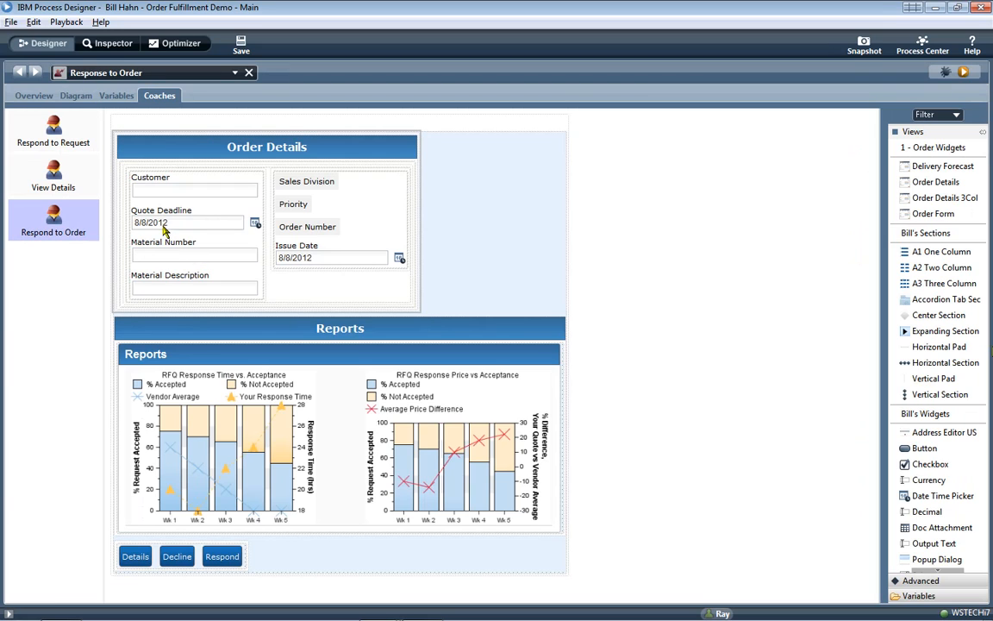
click(98, 77)
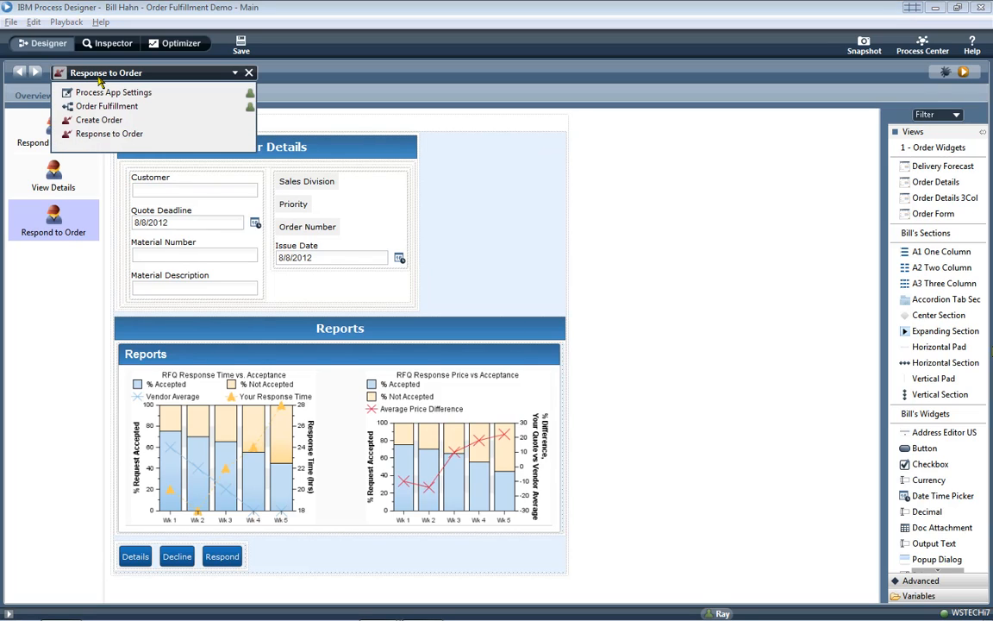
click(101, 105)
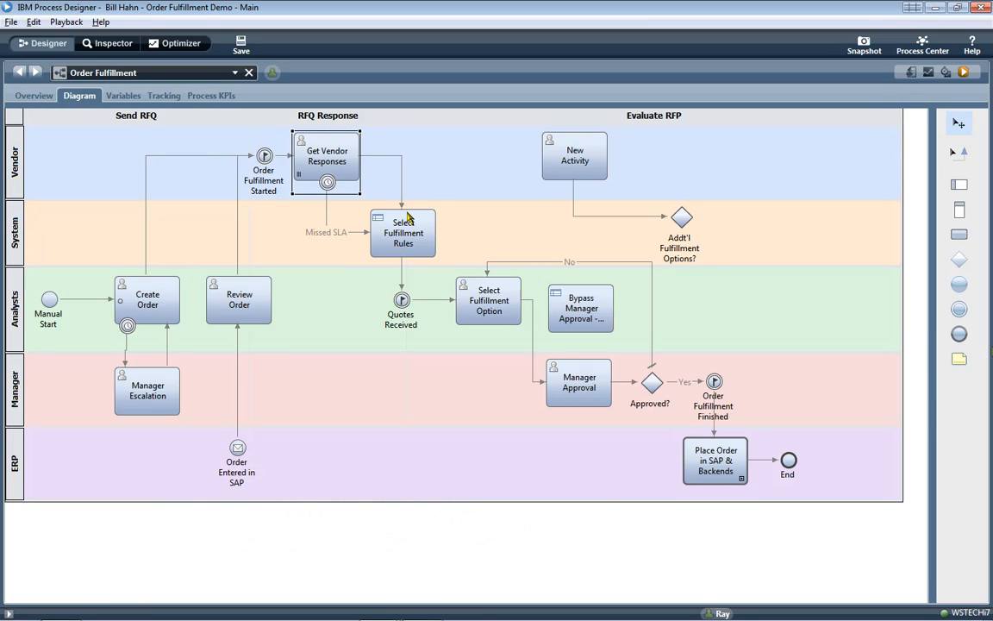
- Open the Bypass Manager Approval service and show its Bypass Manager Approval rule decision table
click(612, 296)
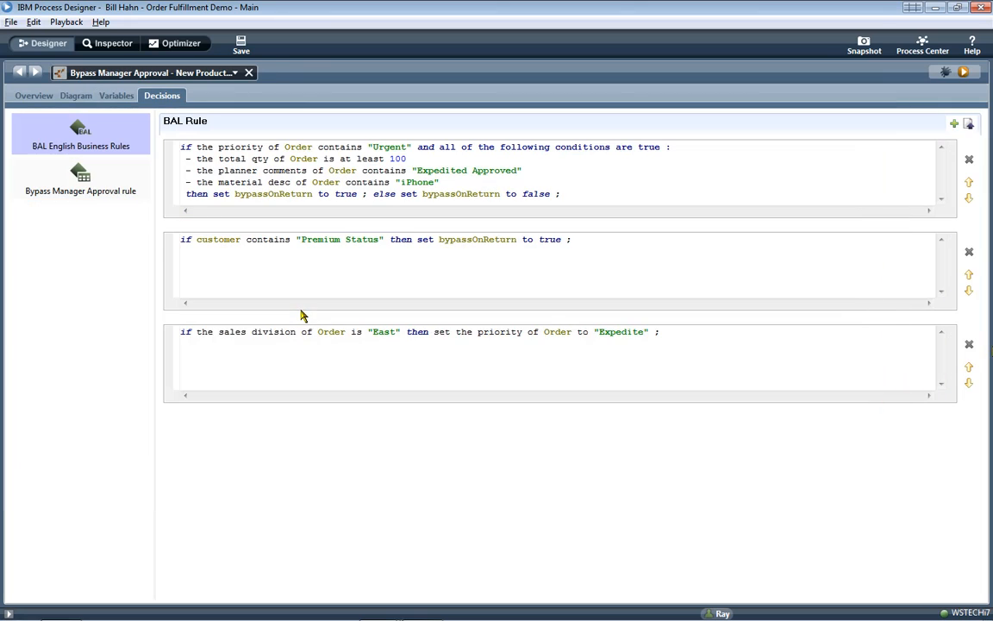
click(75, 162)
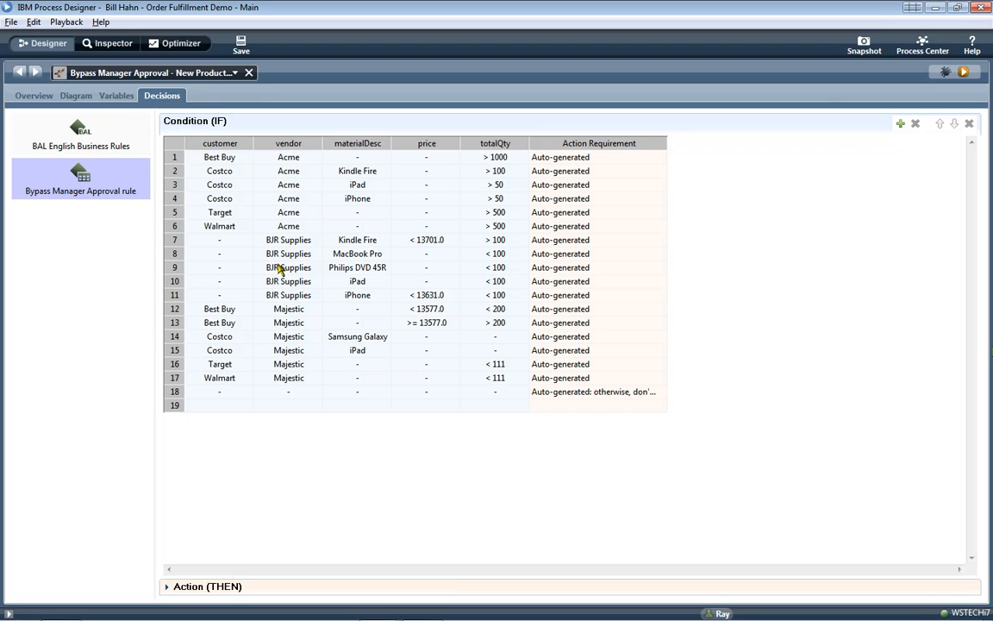
- Inspect row 12's action script in the decision table, which sets the reject value
click(174, 309)
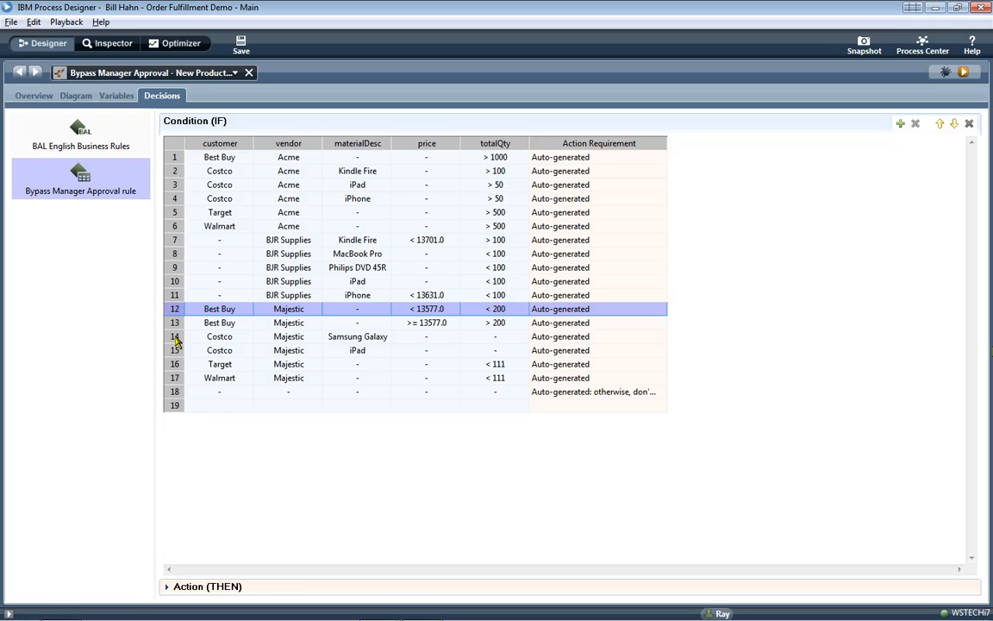
click(168, 590)
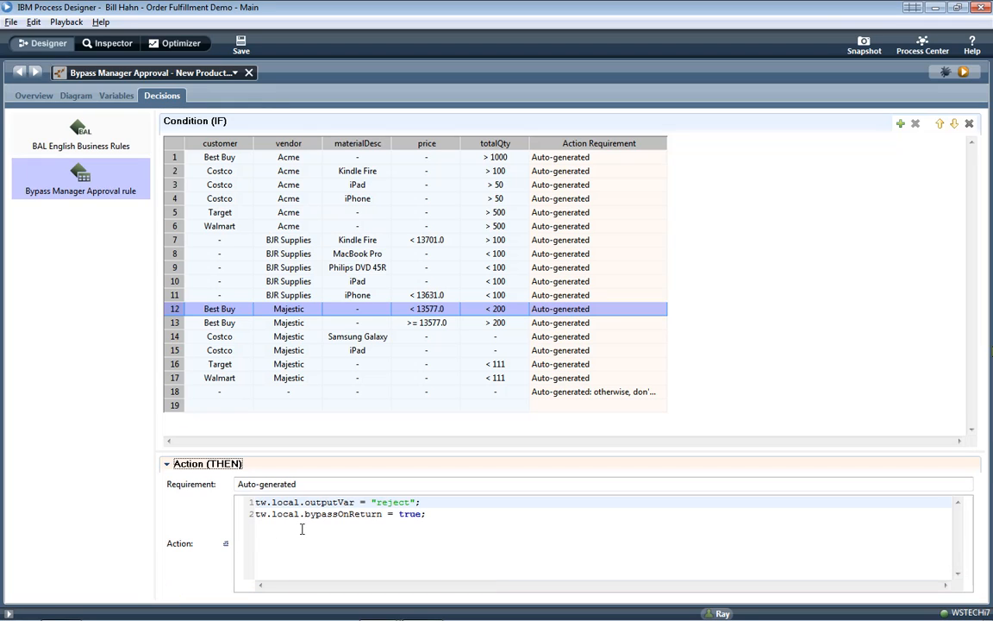
double_click(392, 502)
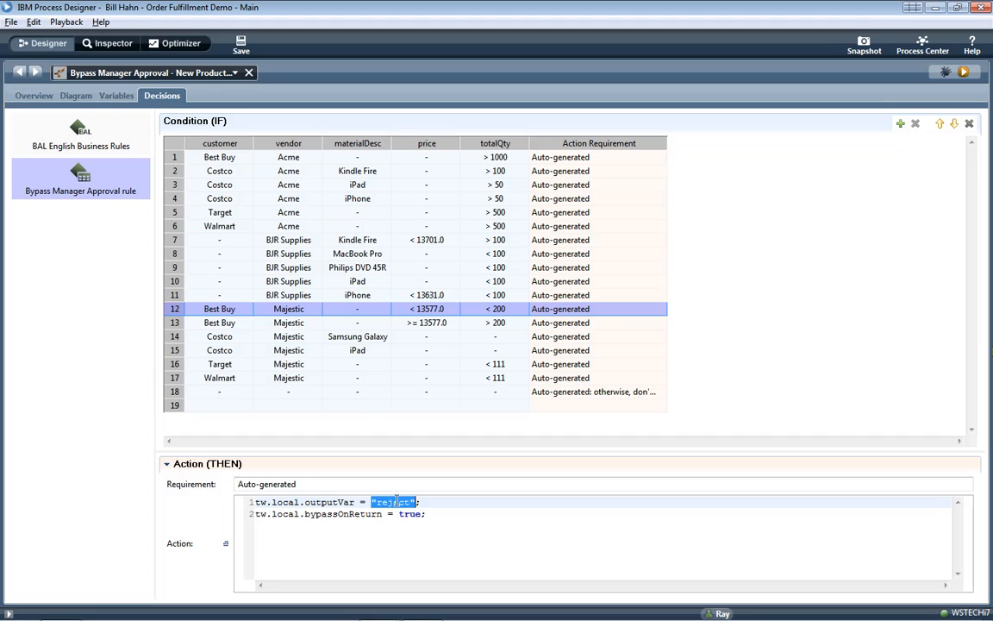
- Check row 13's approve action, then reopen the BAL English Business Rules
click(207, 322)
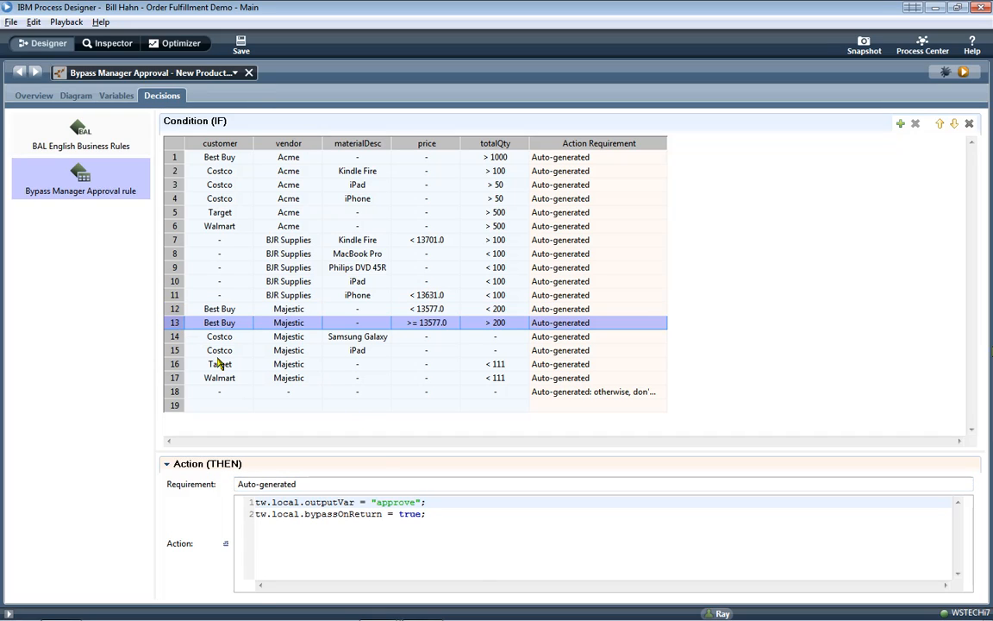
click(175, 335)
click(176, 323)
key(Up)
key(Up)
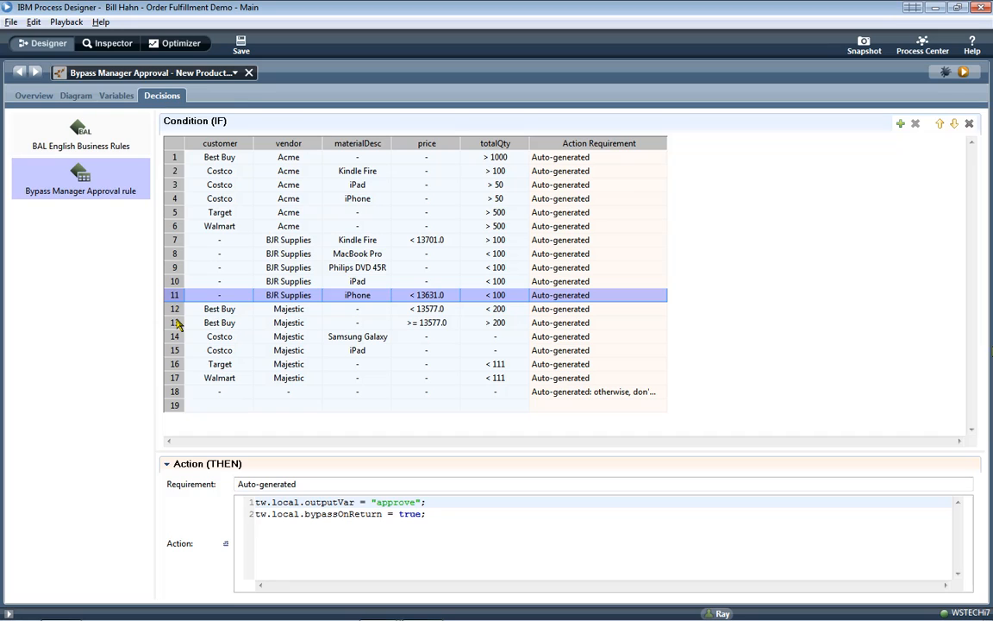
click(176, 322)
double_click(395, 502)
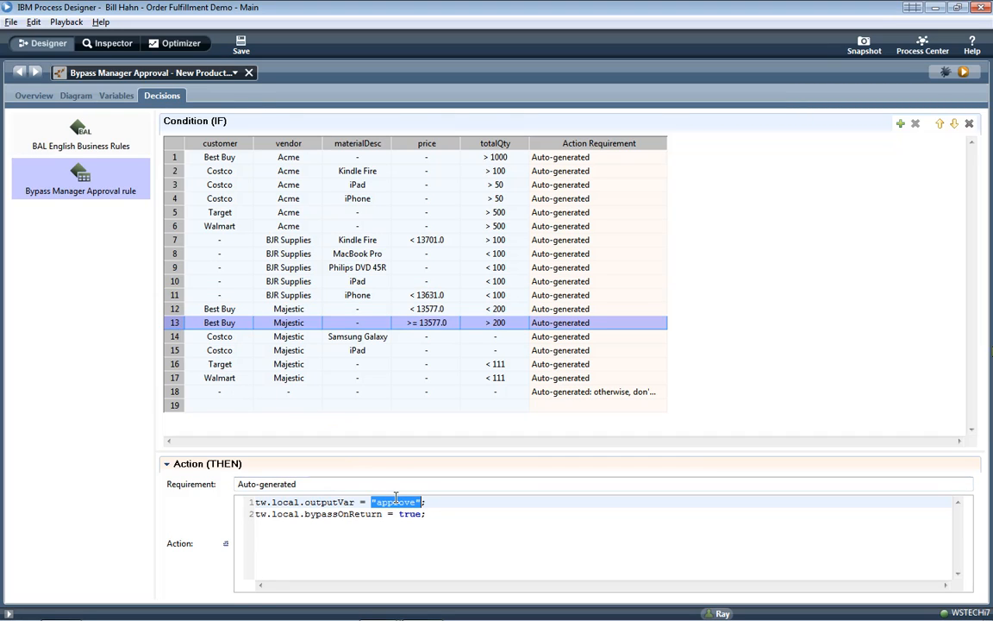
click(80, 130)
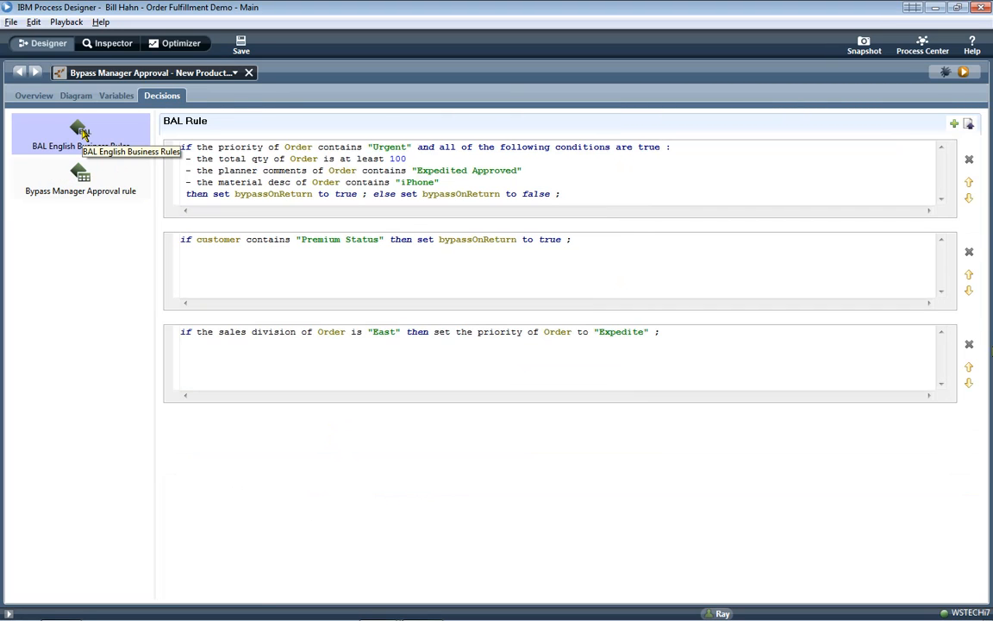
- Review the term and operator choices in the third rule's sales-division condition
click(226, 335)
drag(260, 338, 281, 16)
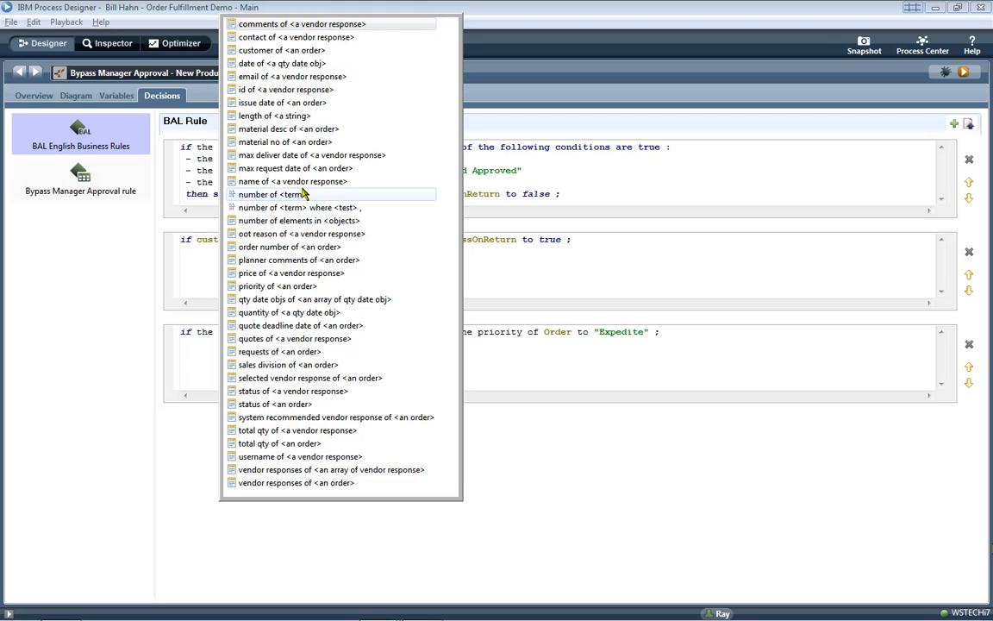
key(Escape)
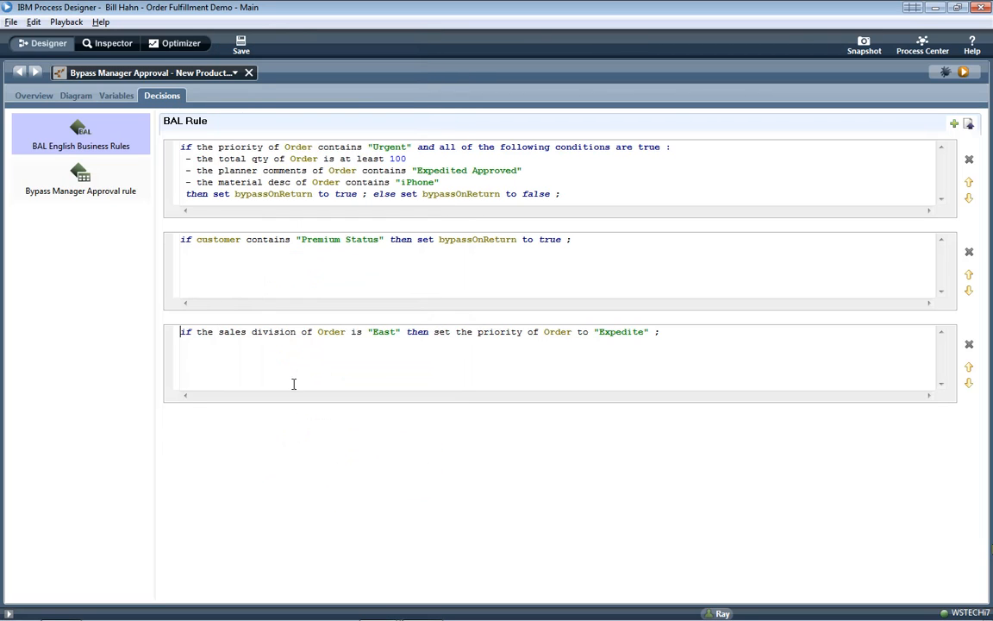
double_click(353, 332)
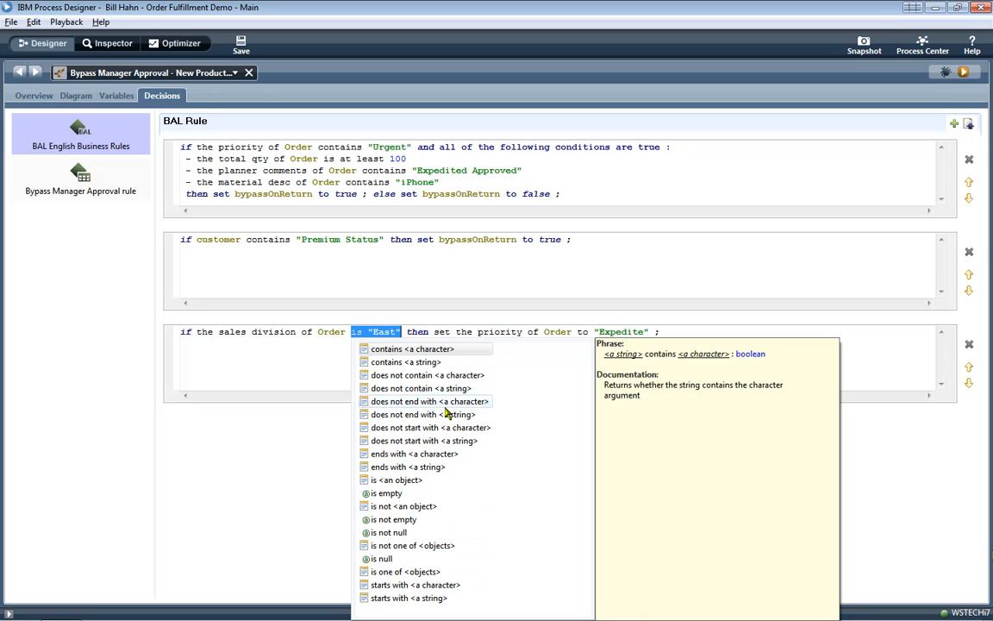
- Keep the third rule's action setting priority to 'Expedite', then switch back to Order Fulfillment
double_click(415, 333)
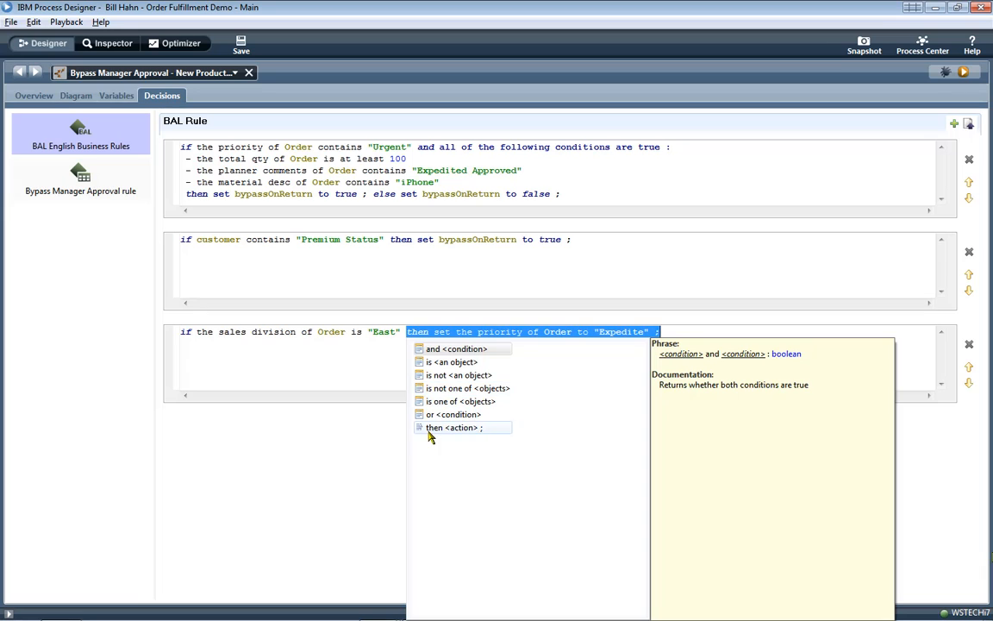
double_click(443, 333)
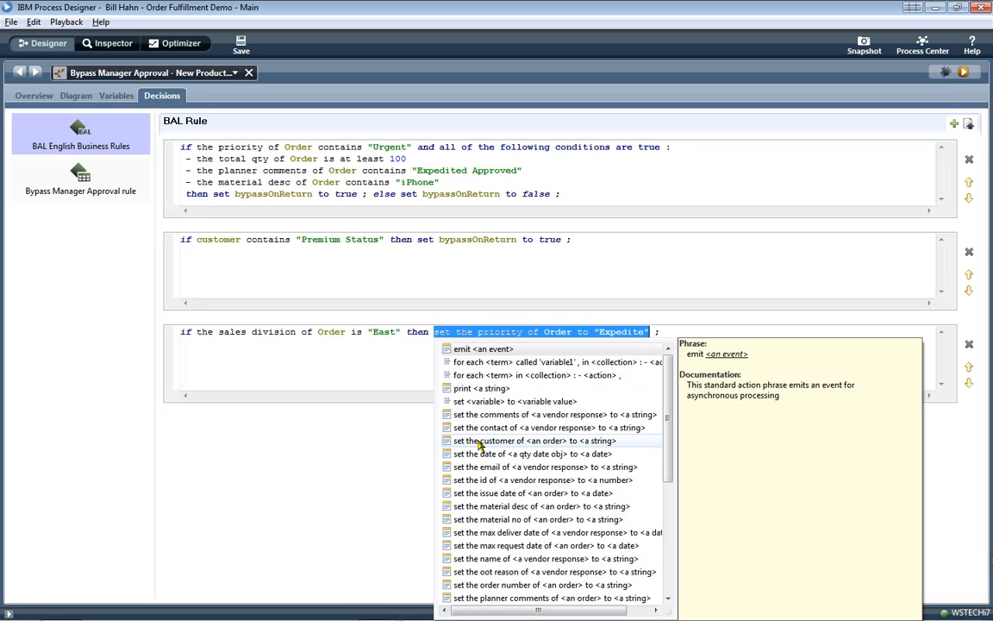
double_click(535, 332)
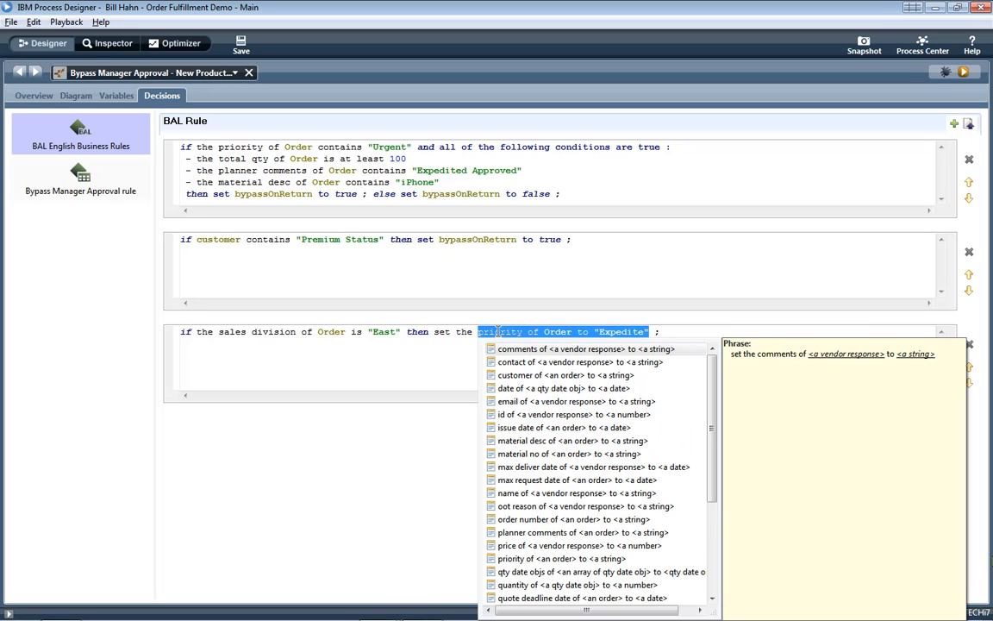
double_click(613, 334)
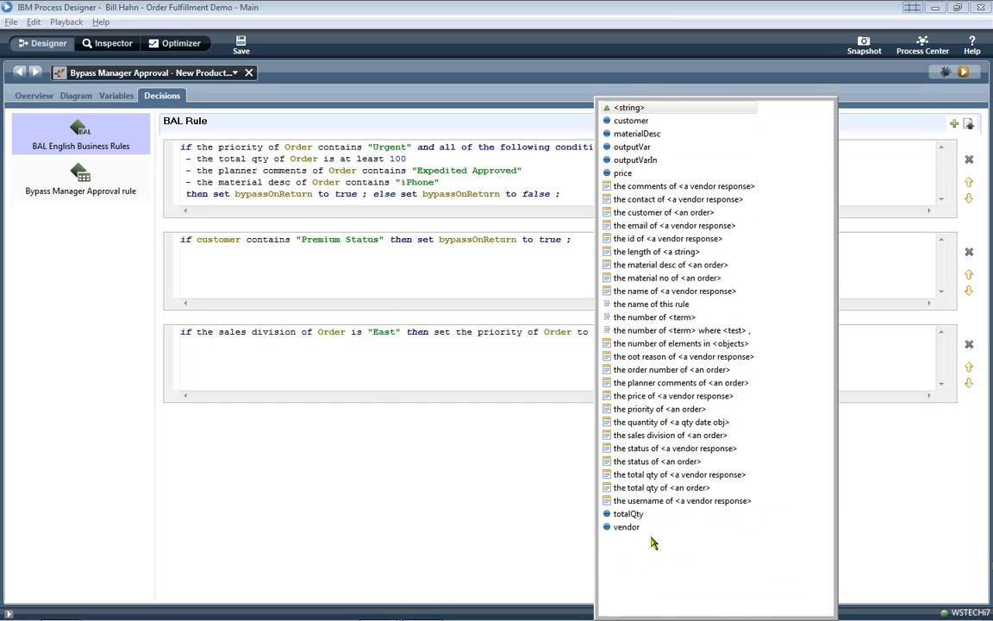
key(Escape)
click(102, 73)
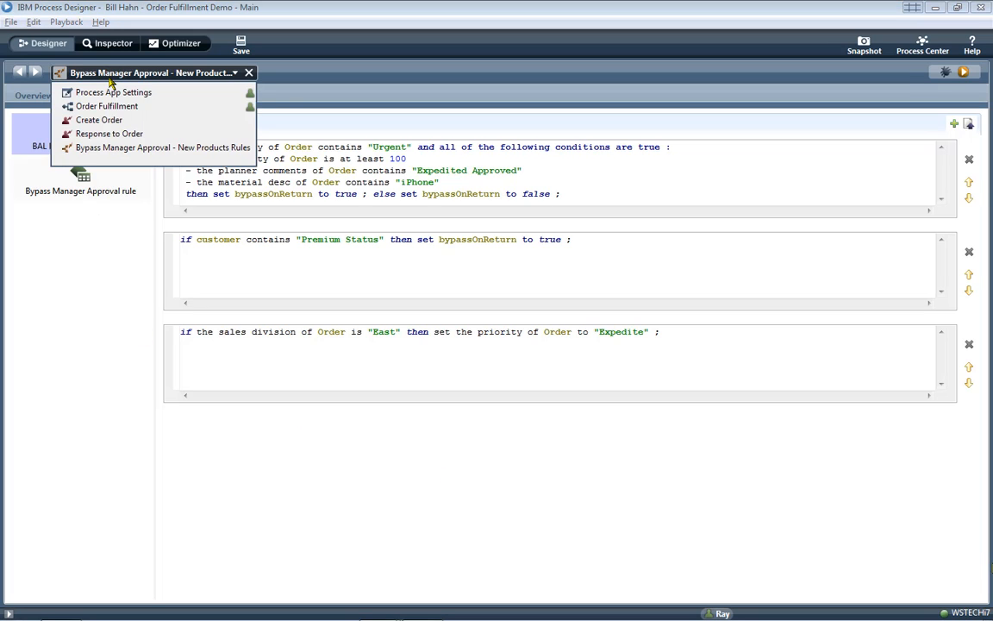
click(106, 106)
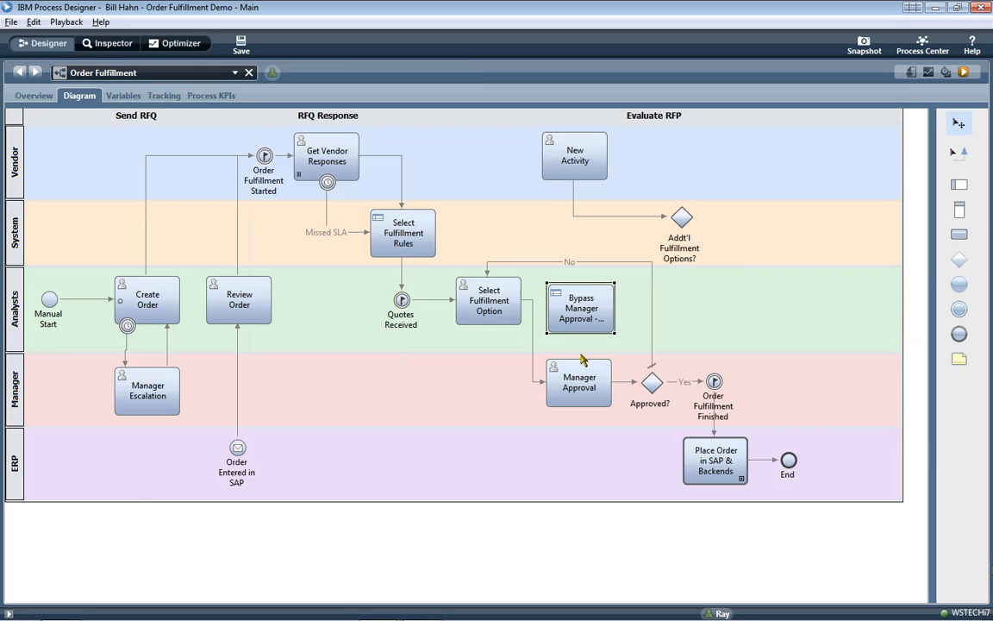
click(655, 389)
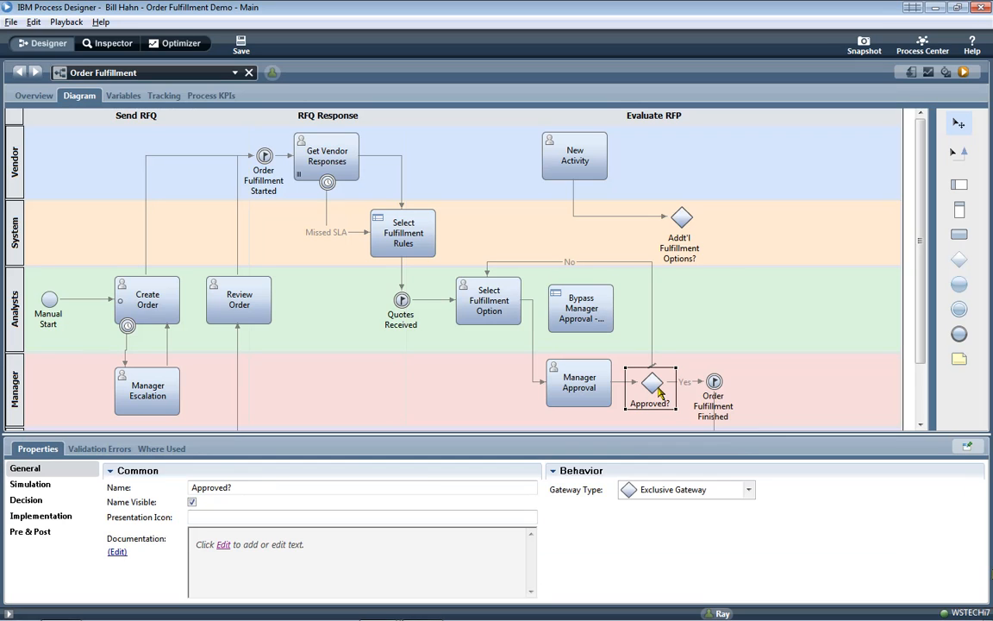
click(56, 515)
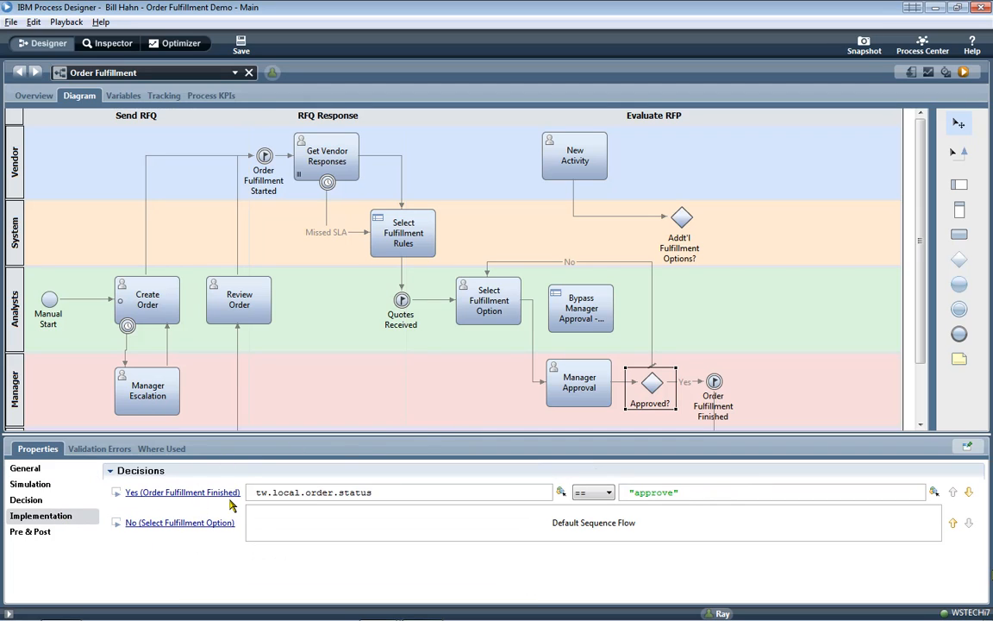
double_click(353, 492)
click(561, 492)
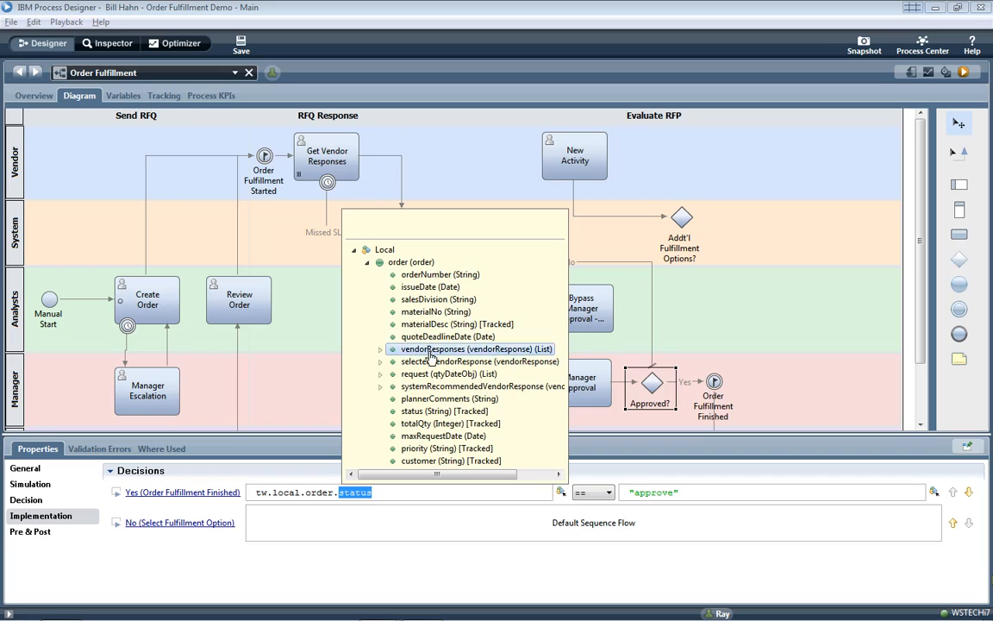
click(595, 493)
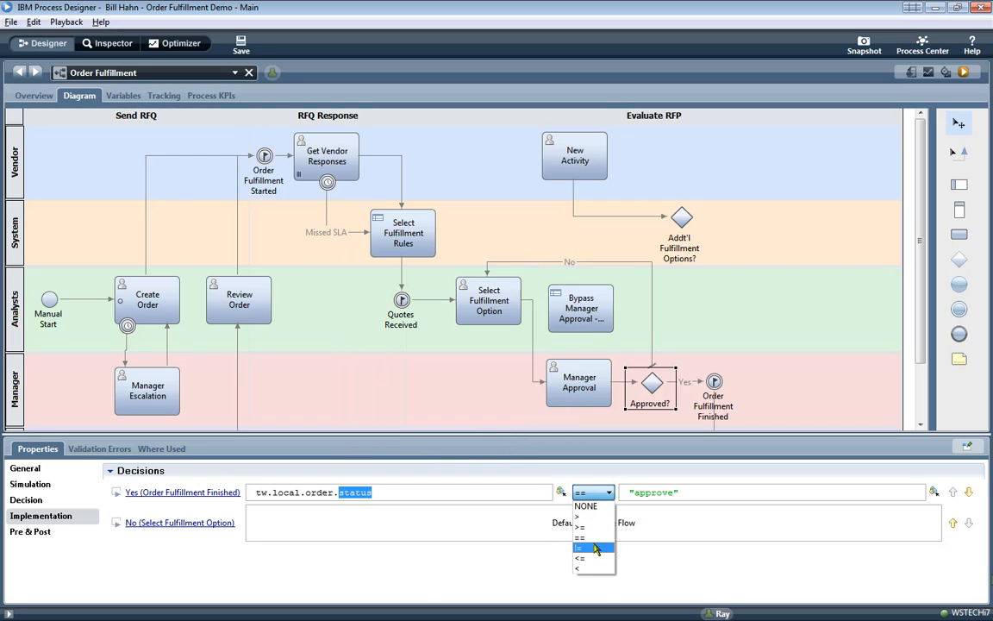
click(694, 491)
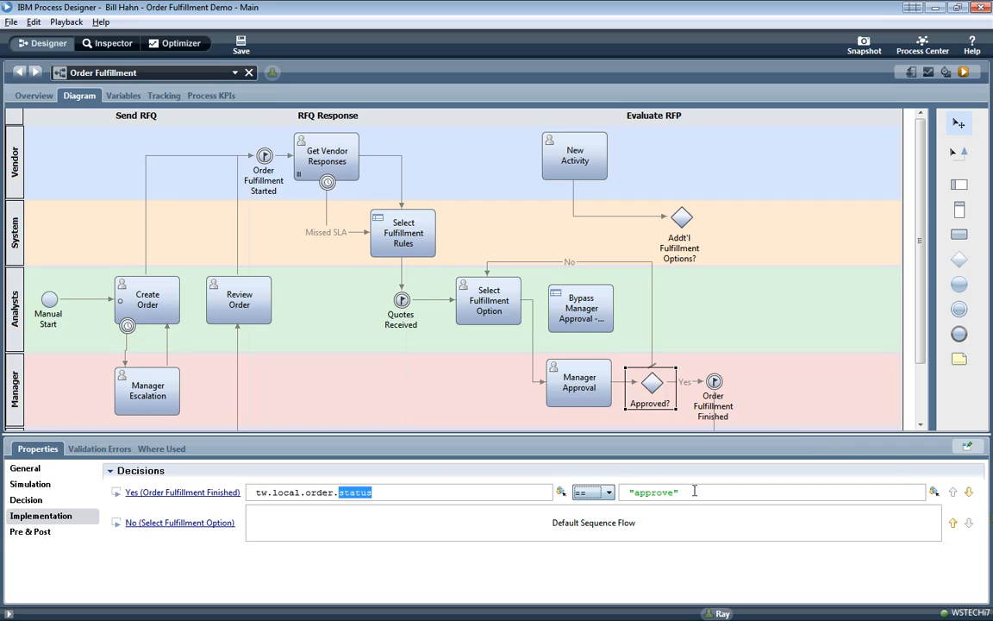
click(692, 491)
double_click(746, 373)
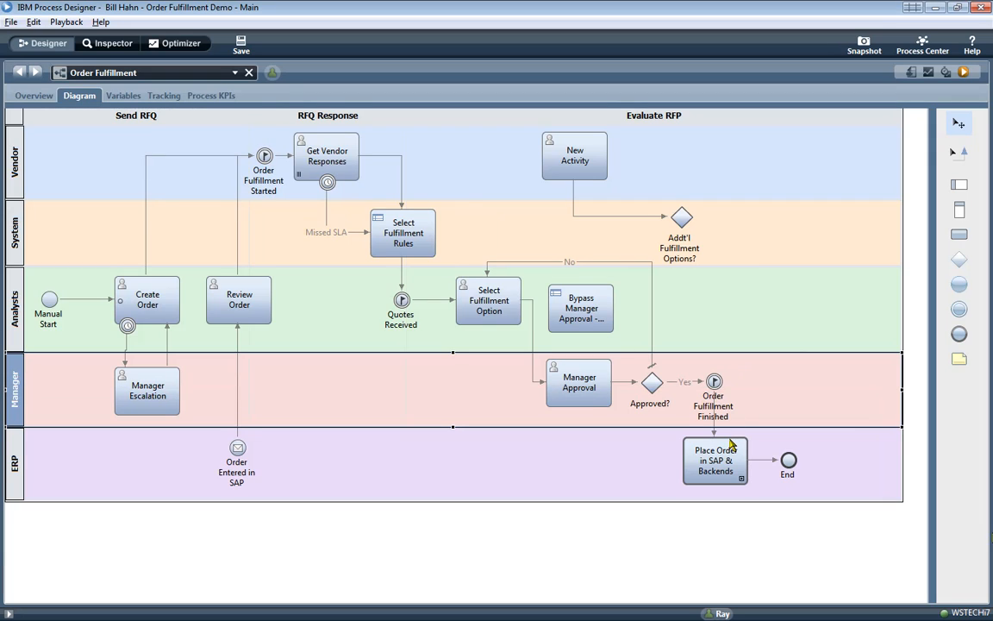
click(729, 448)
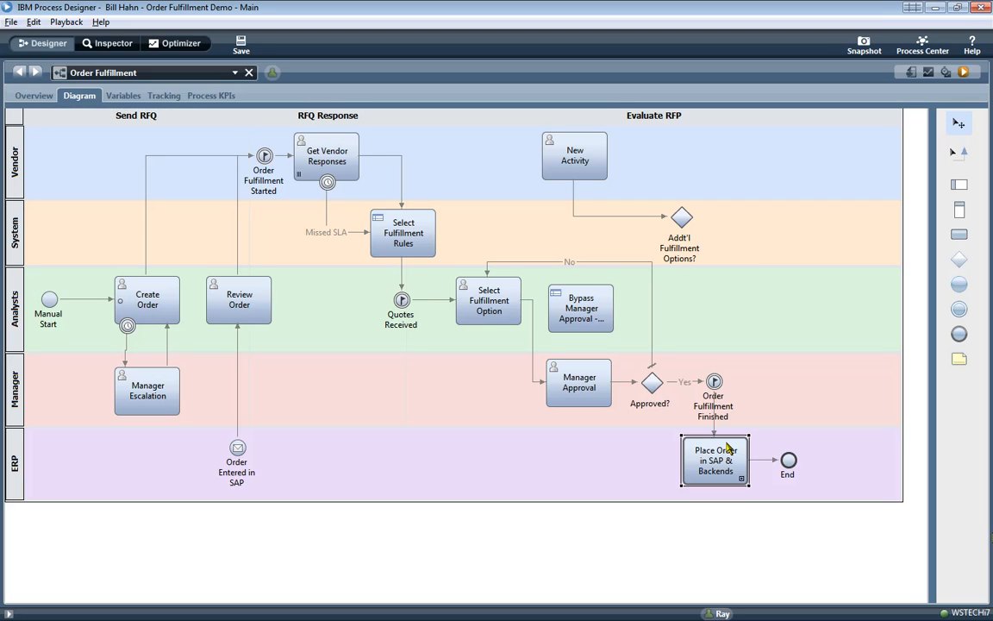
double_click(729, 450)
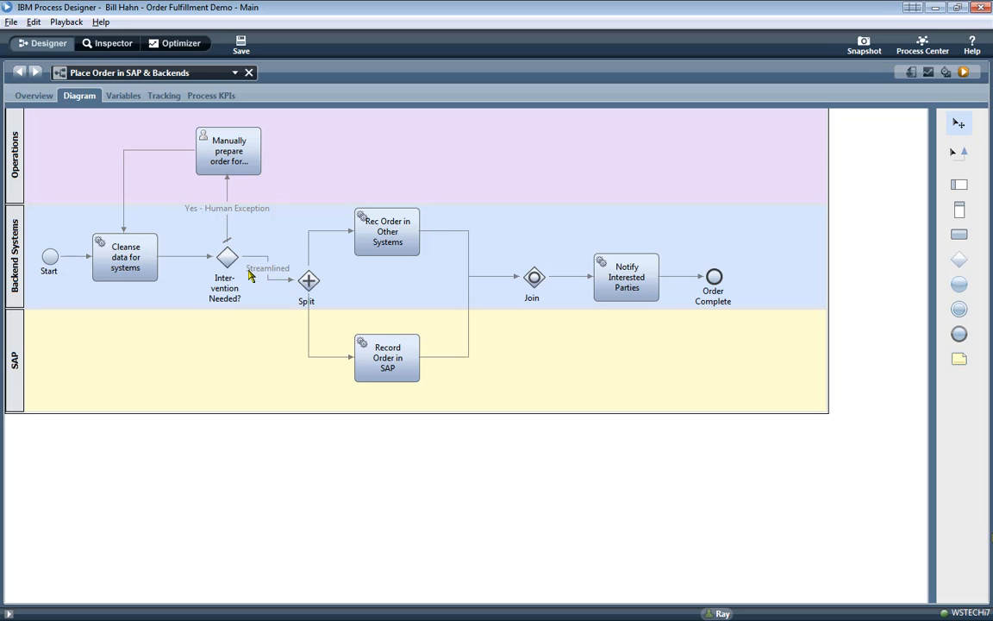
double_click(366, 239)
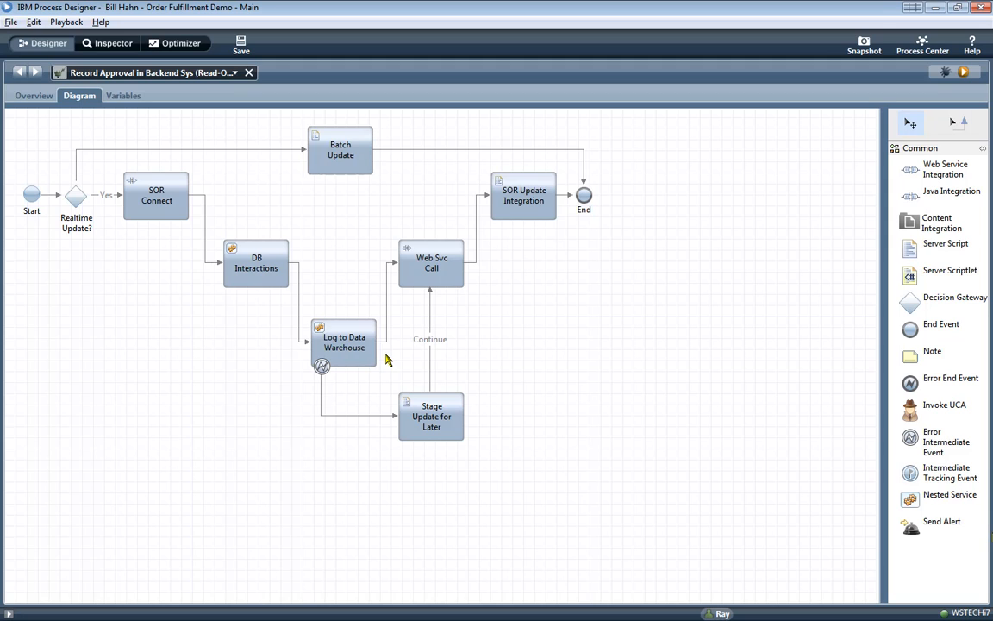
click(247, 73)
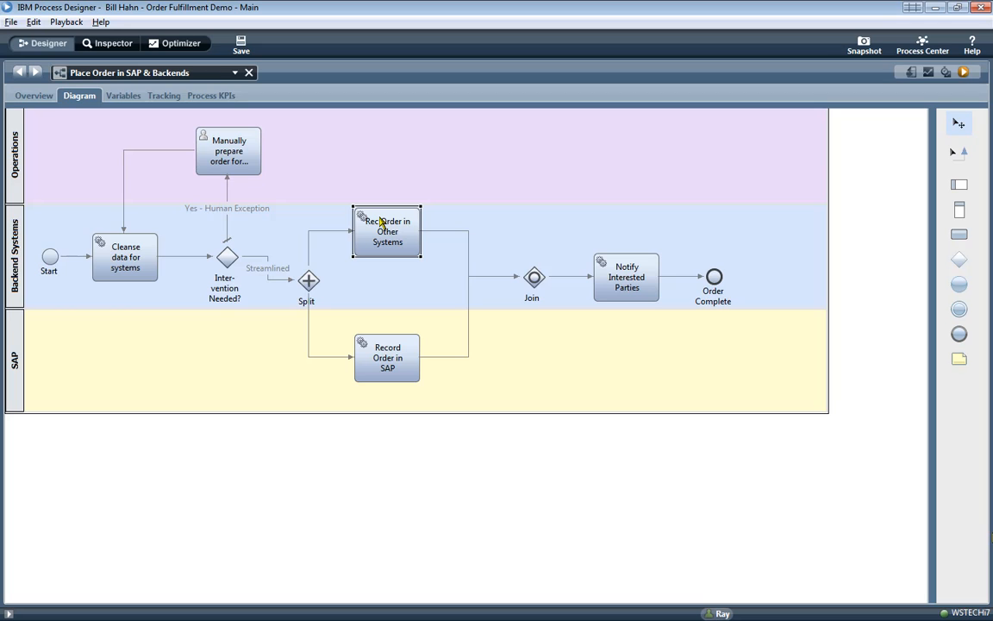
click(407, 250)
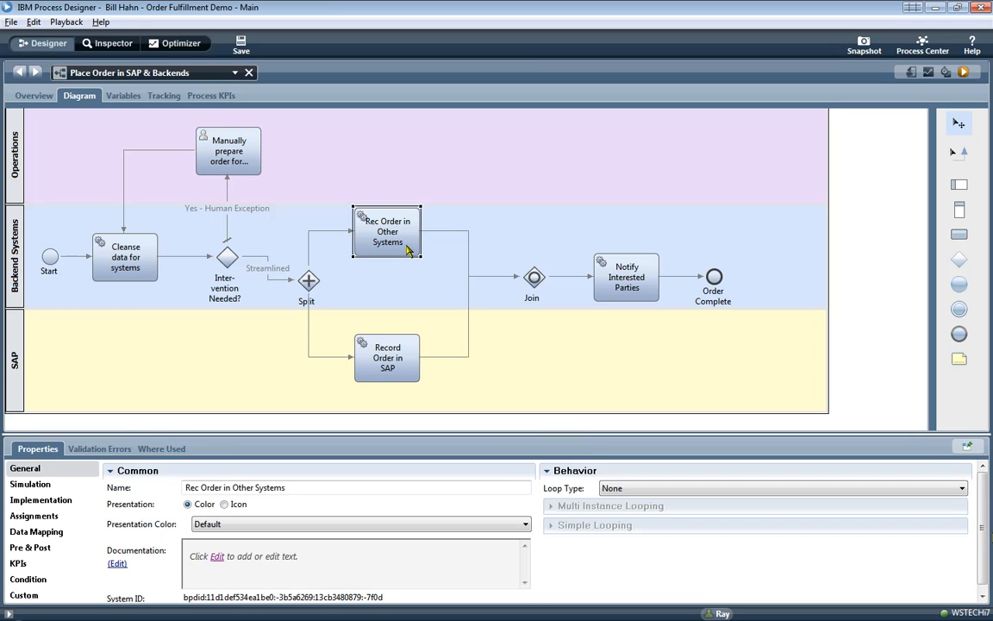
click(62, 504)
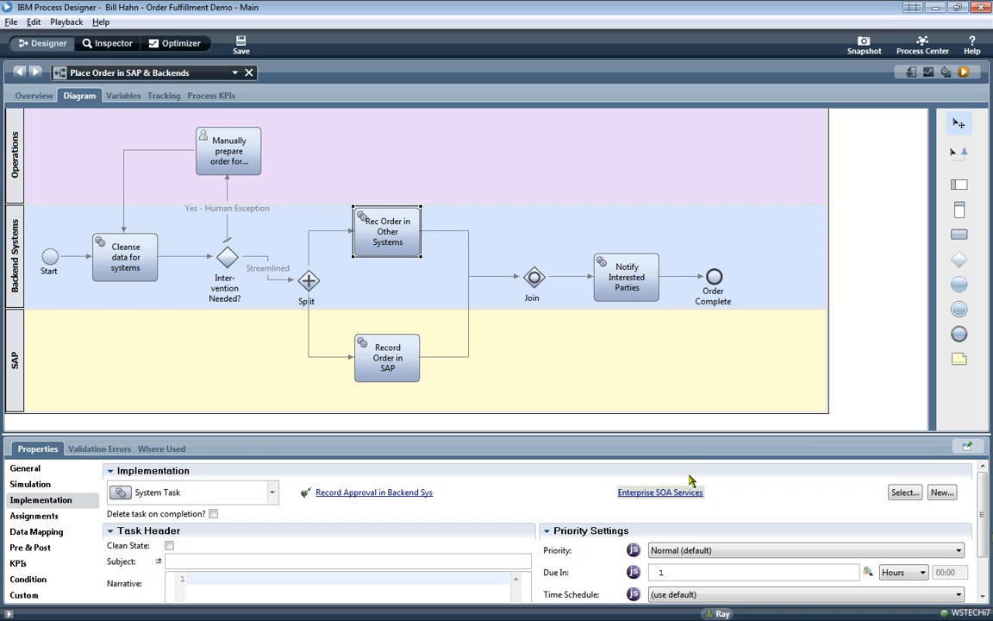
click(248, 74)
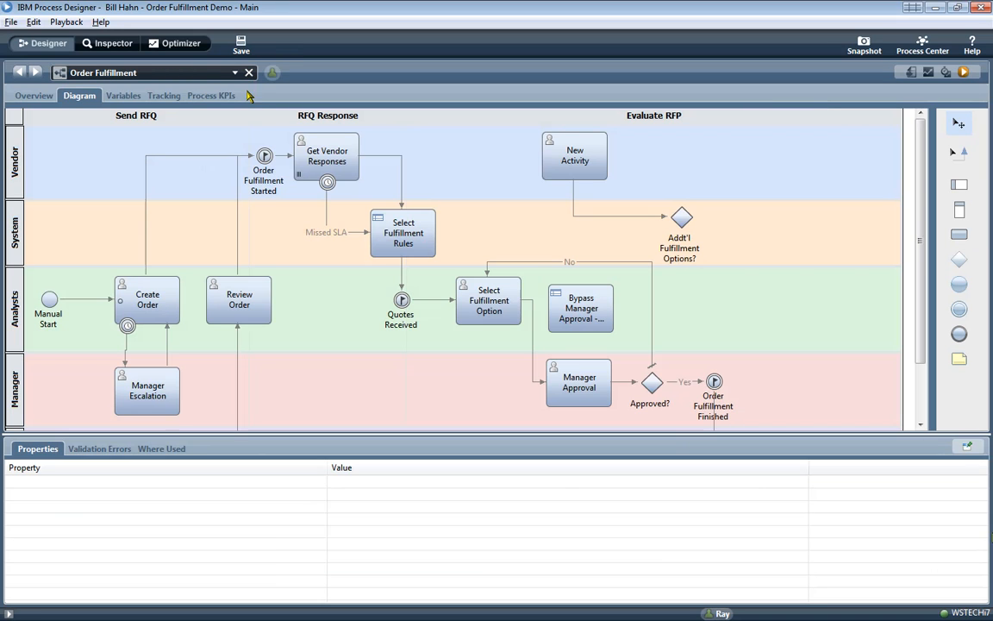
- Return to the Order Fulfillment diagram and list all process app artifacts, typing 'recor'
click(345, 379)
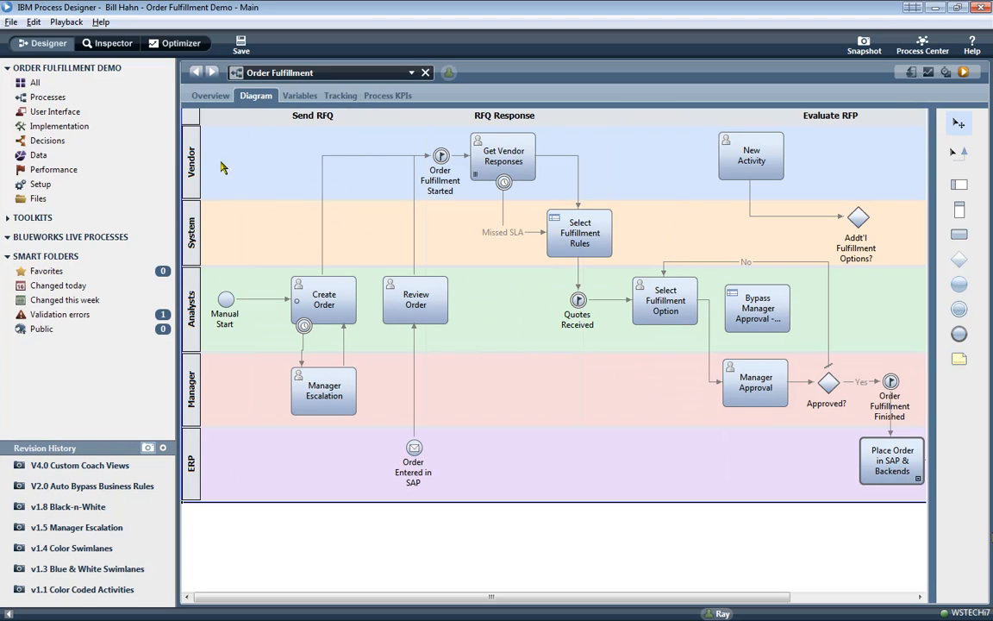
click(55, 87)
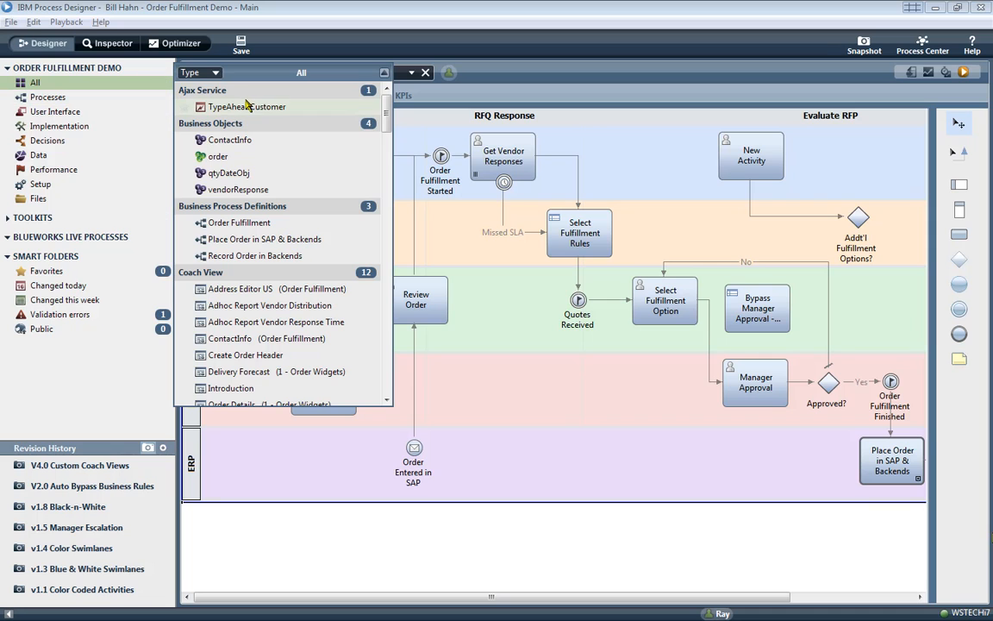
drag(386, 128, 402, 333)
text(rec)
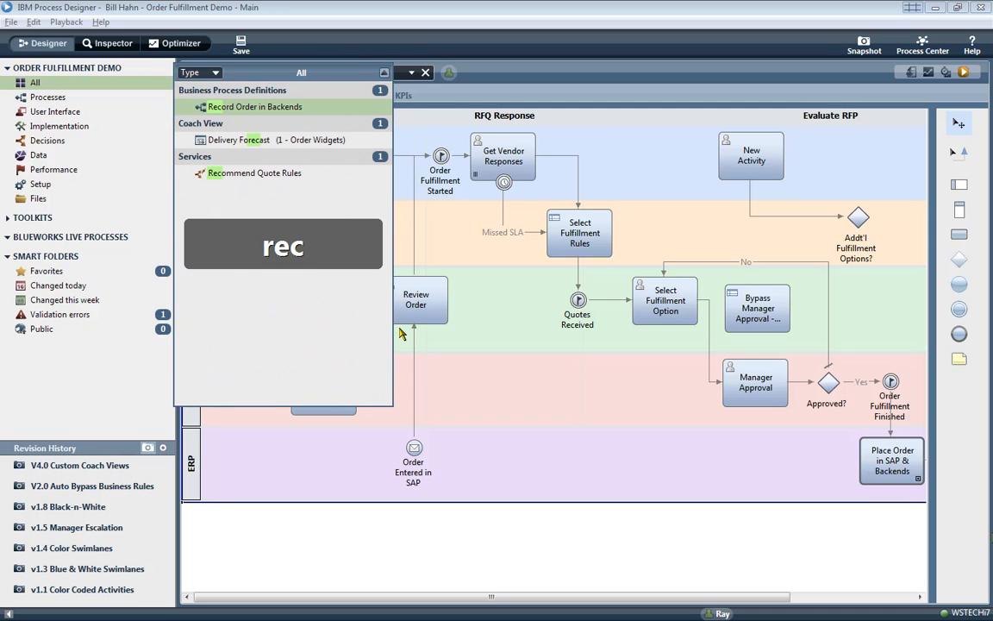
text(or)
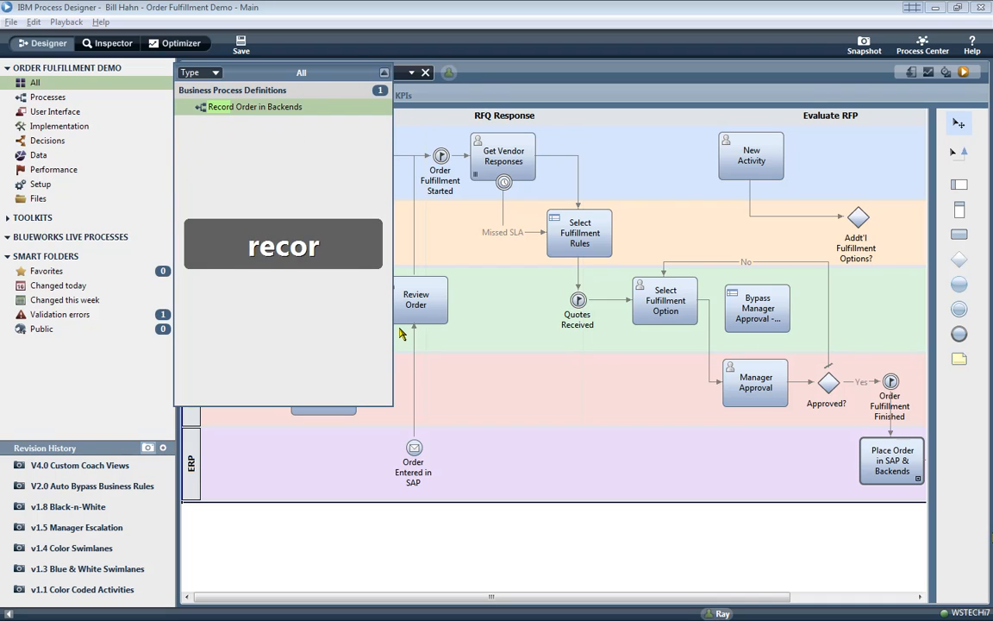
- Browse the processes, user interface, services, decisions, data and performance categories
click(106, 98)
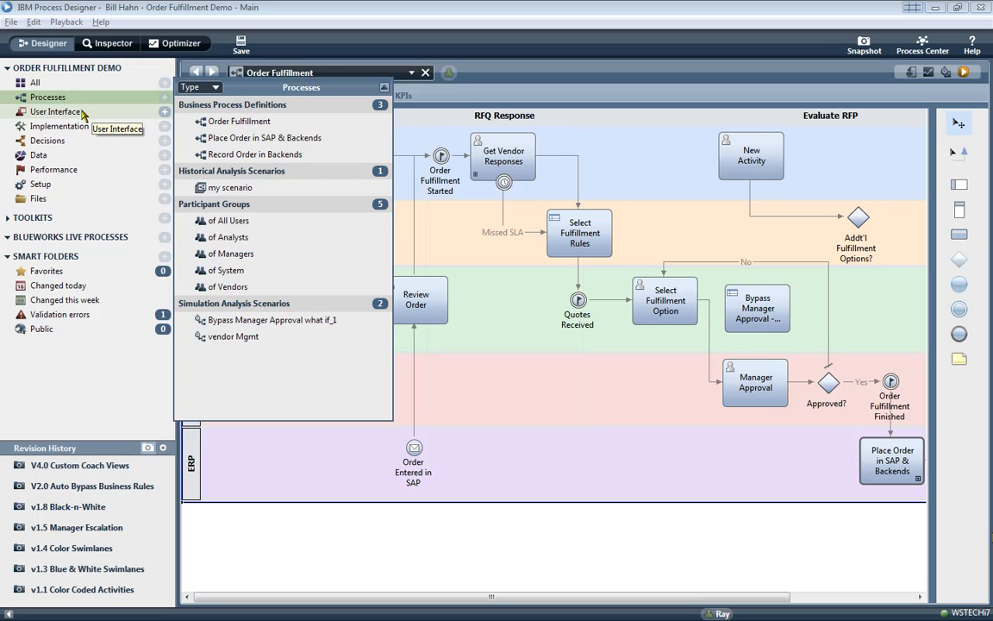
click(82, 112)
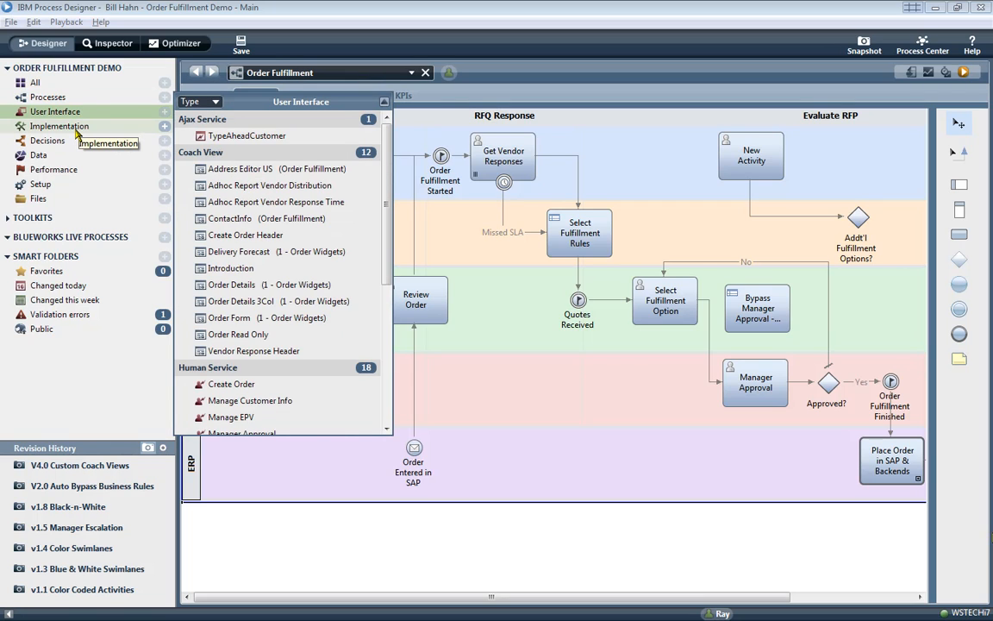
click(76, 129)
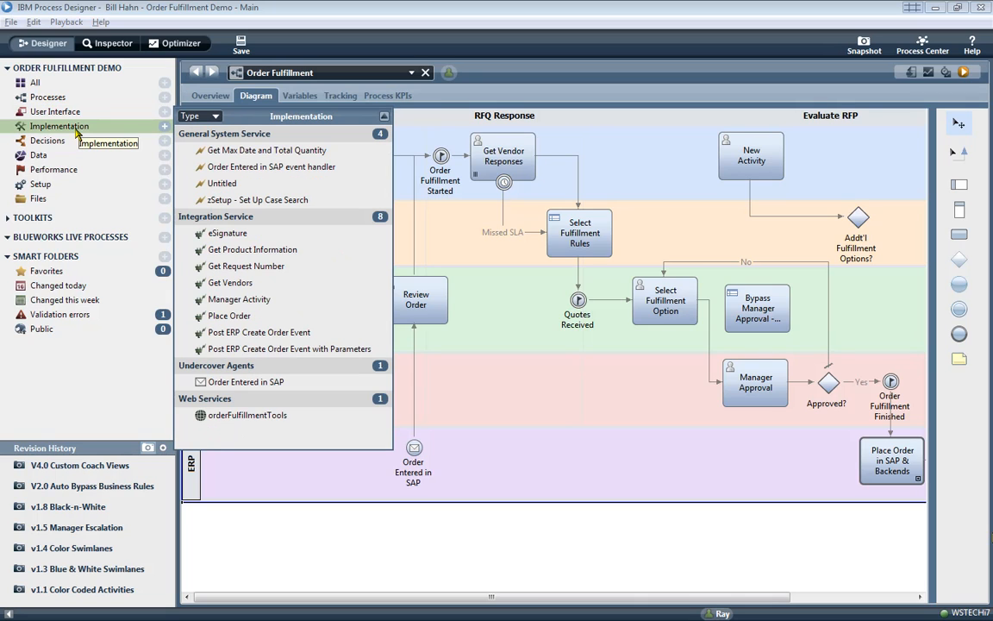
click(72, 143)
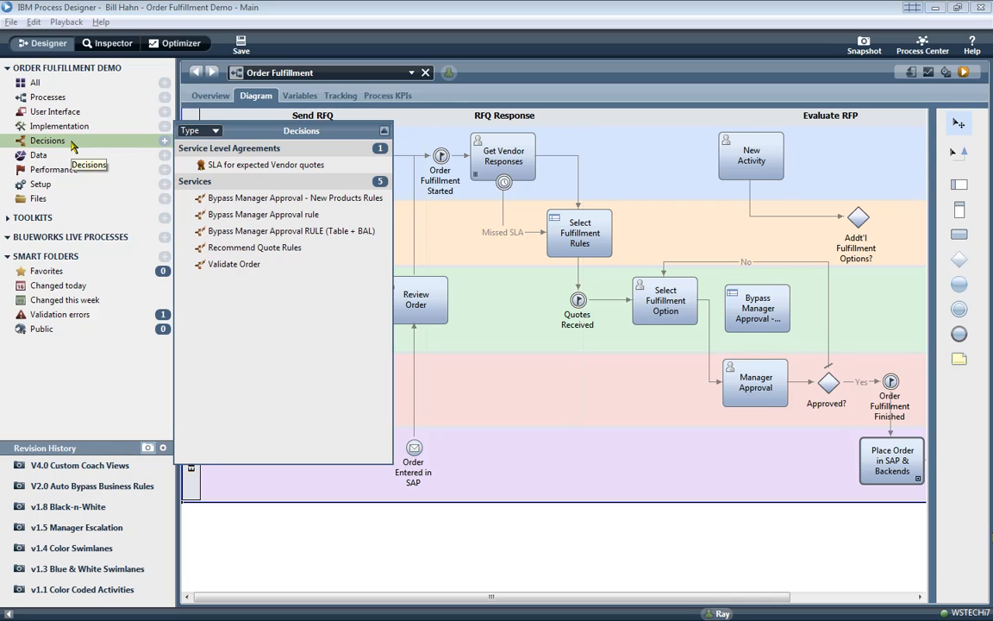
click(48, 154)
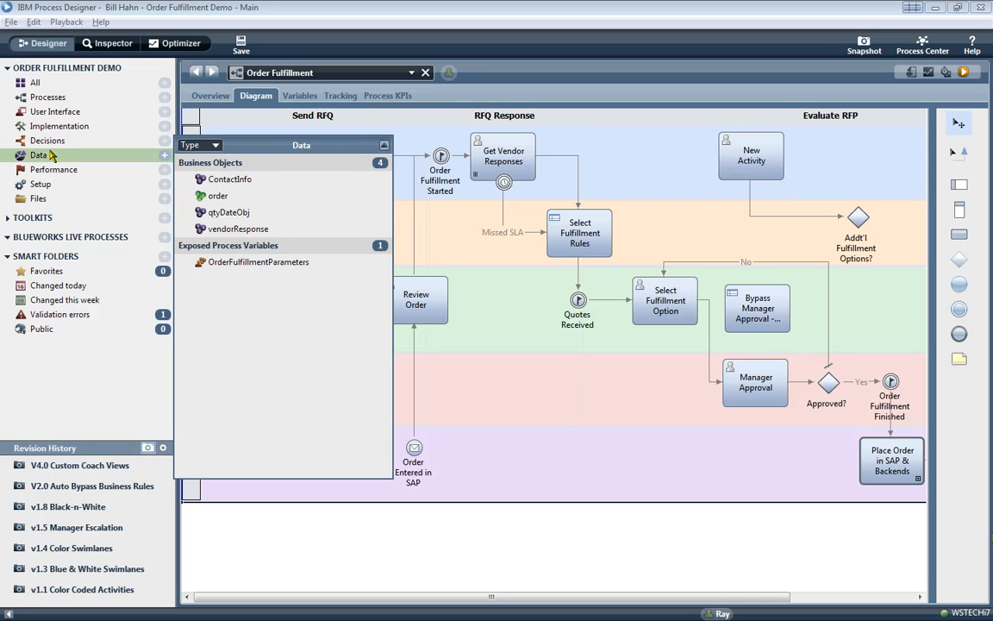
click(51, 171)
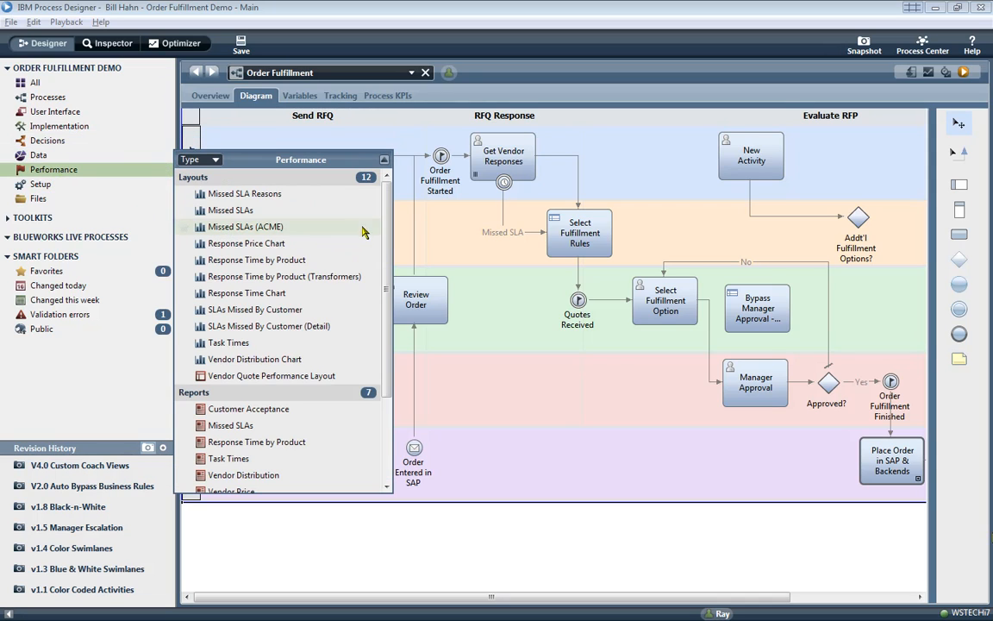
- Close the performance items and expand the TOOLKITS dependencies list
drag(386, 239, 393, 366)
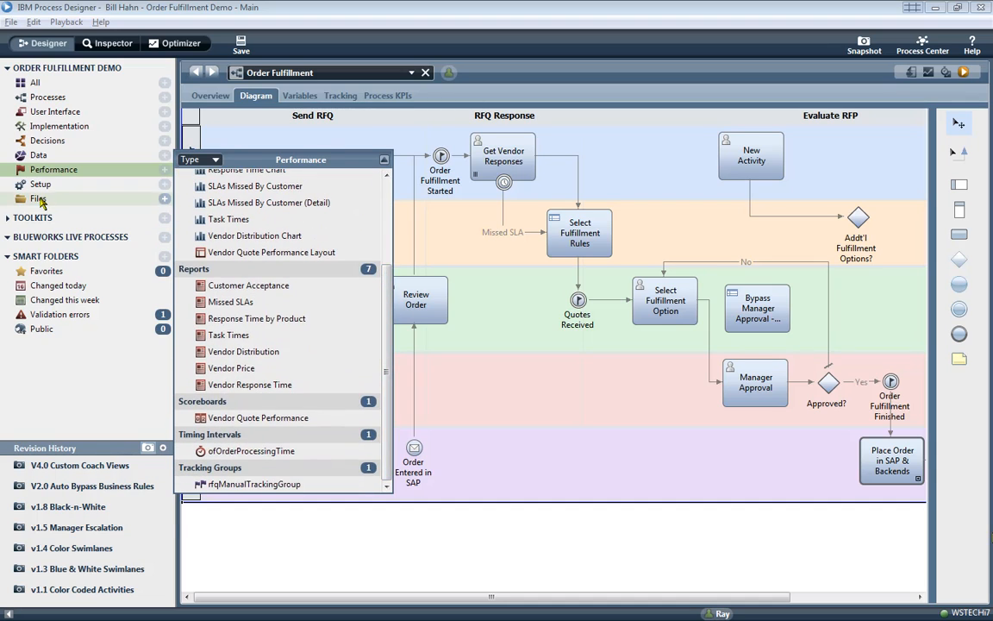
click(38, 198)
click(40, 217)
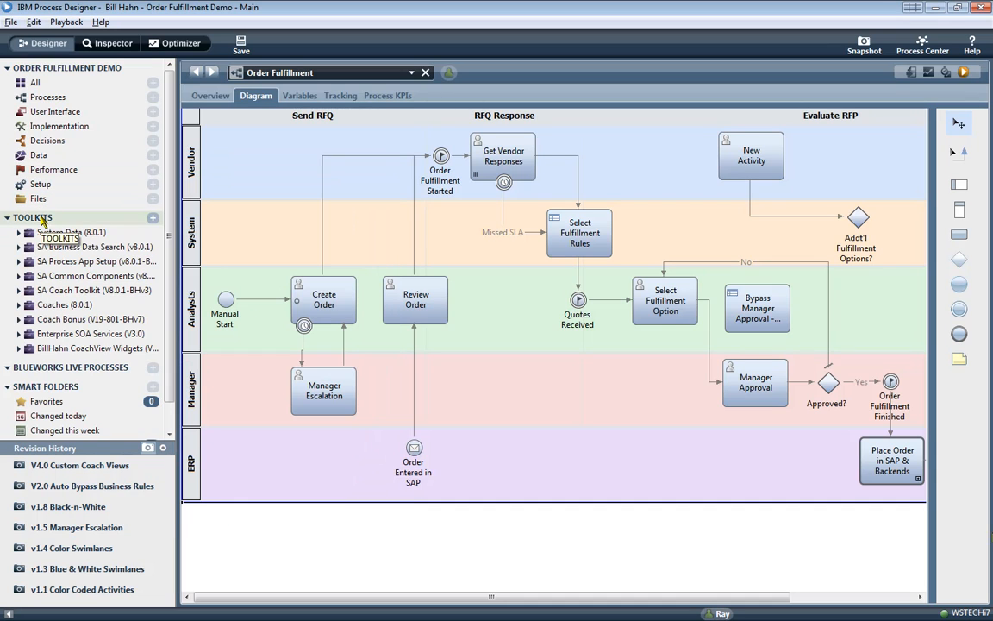
- List all services in the Enterprise SOA Services toolkit, trying the filter 'rec'
double_click(89, 335)
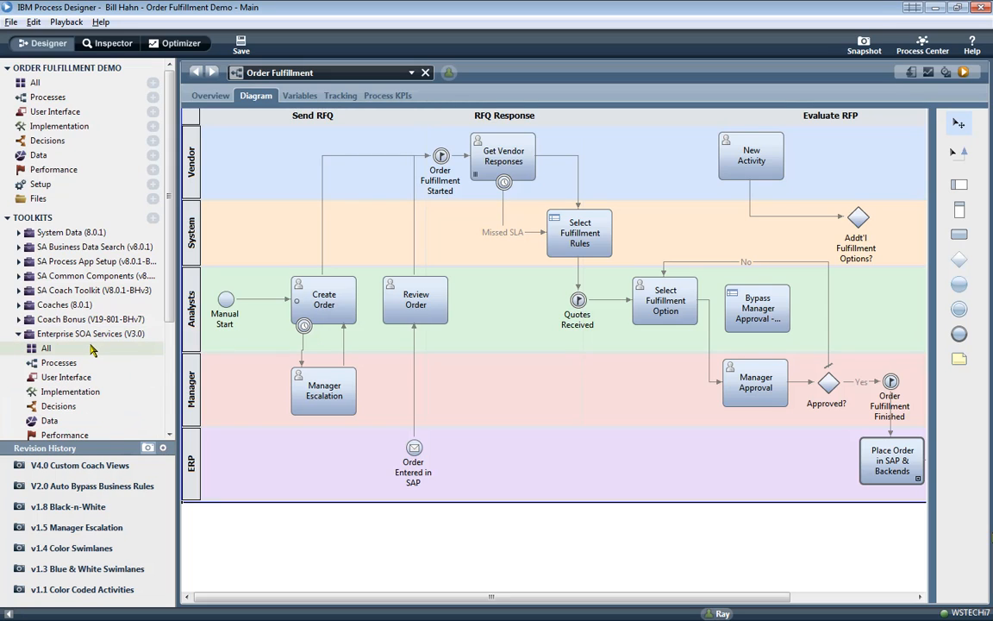
click(92, 349)
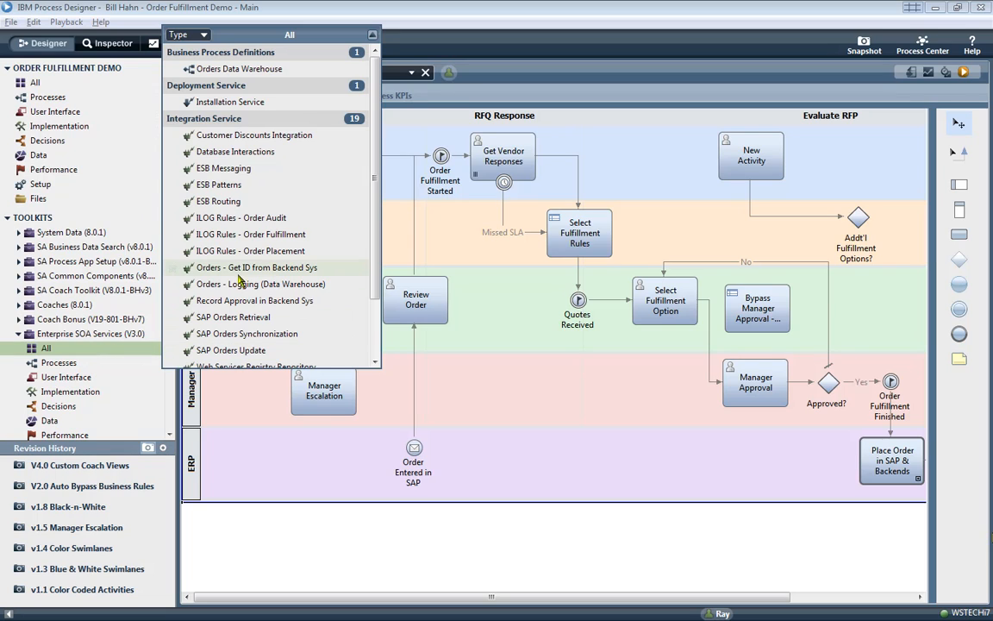
text(rec)
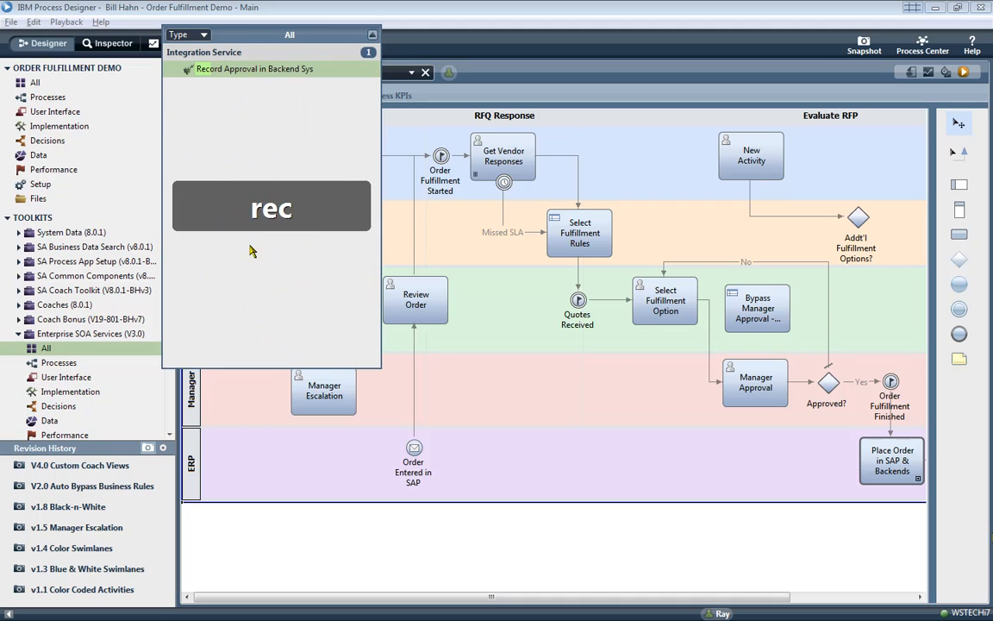
key(BackSpace)
key(BackSpace)
key(BackSpace)
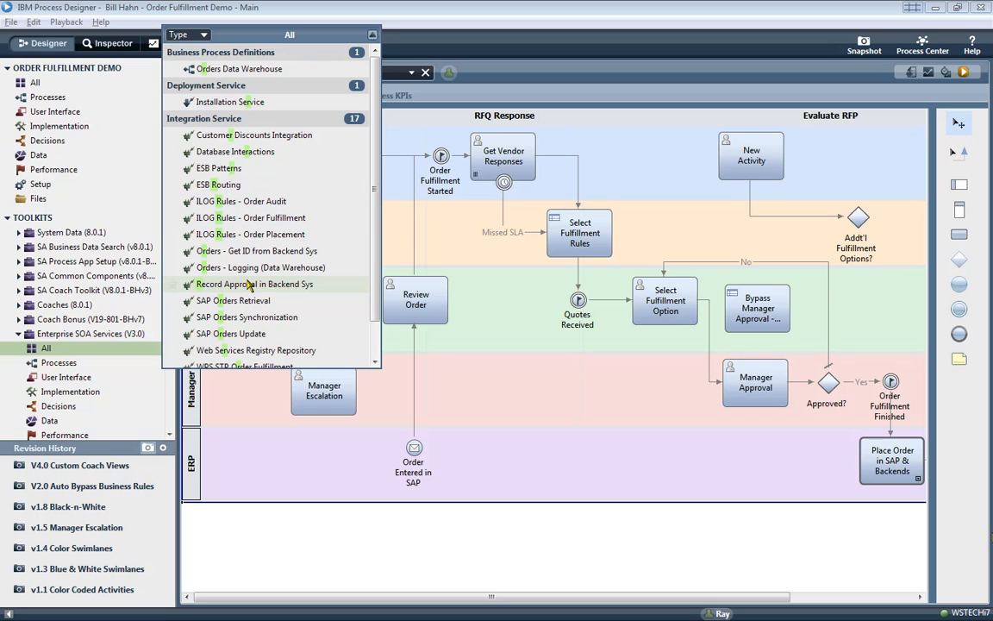
- Place Record Approval in Backend Sys in the Vendor lane, connected from the Addt'l Fulfillment Options gateway
click(248, 287)
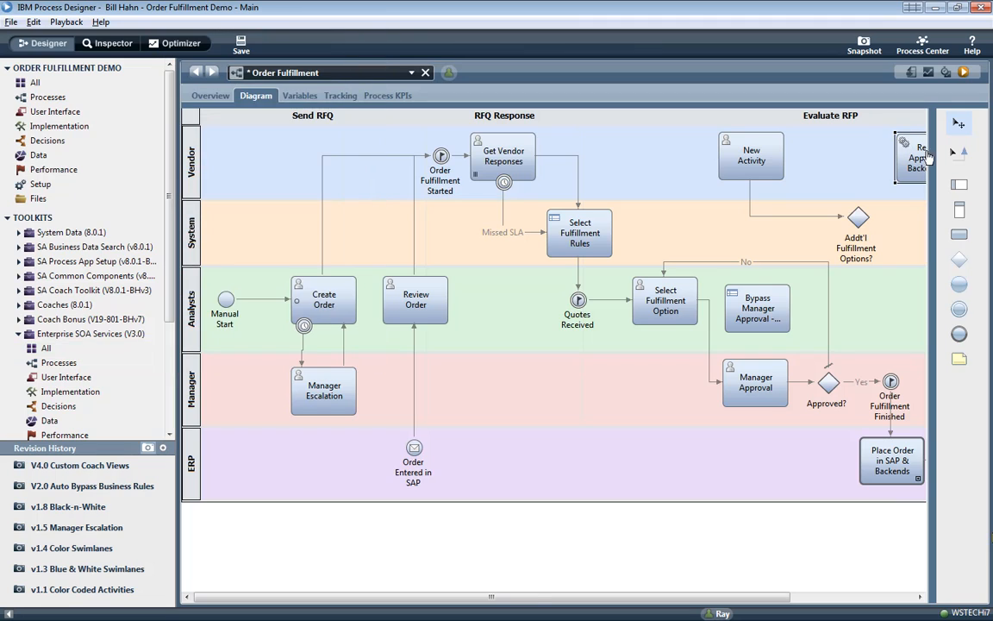
click(896, 138)
click(865, 220)
mouse_move(869, 226)
mouse_down()
mouse_move(897, 152)
mouse_move(914, 156)
mouse_up()
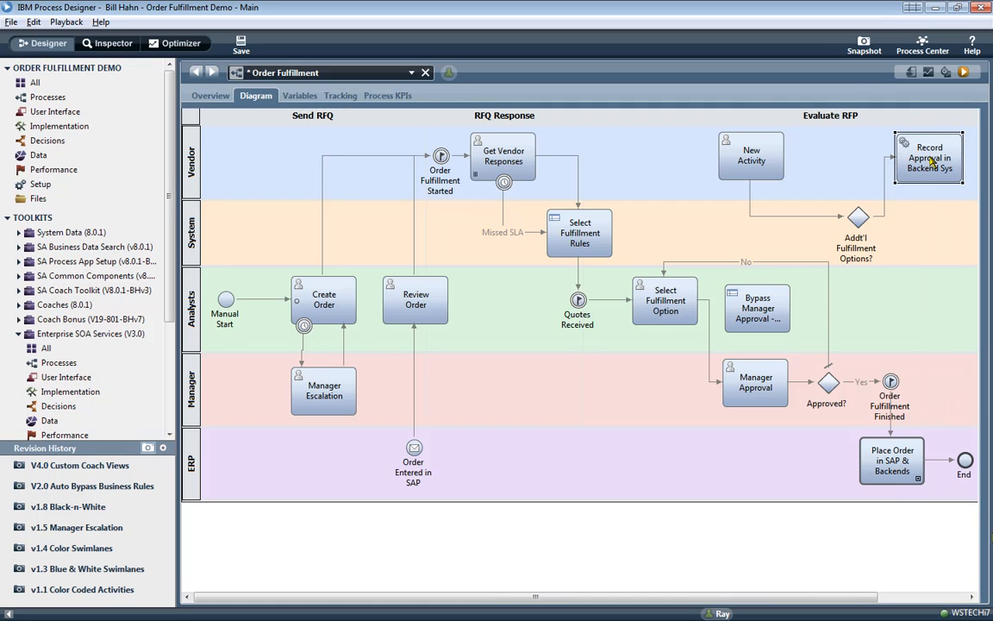
double_click(940, 149)
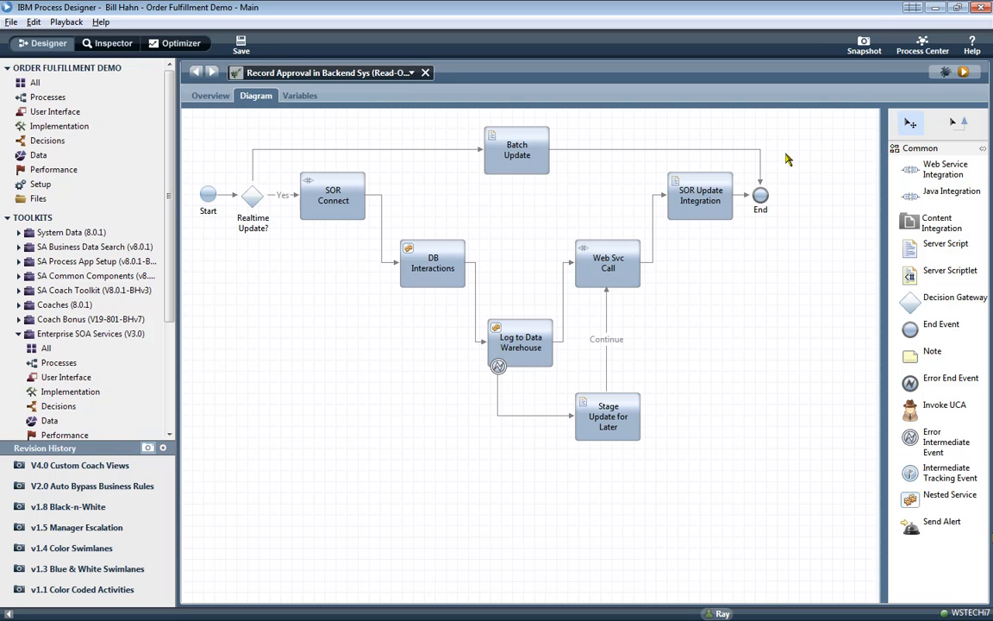
right_click(103, 336)
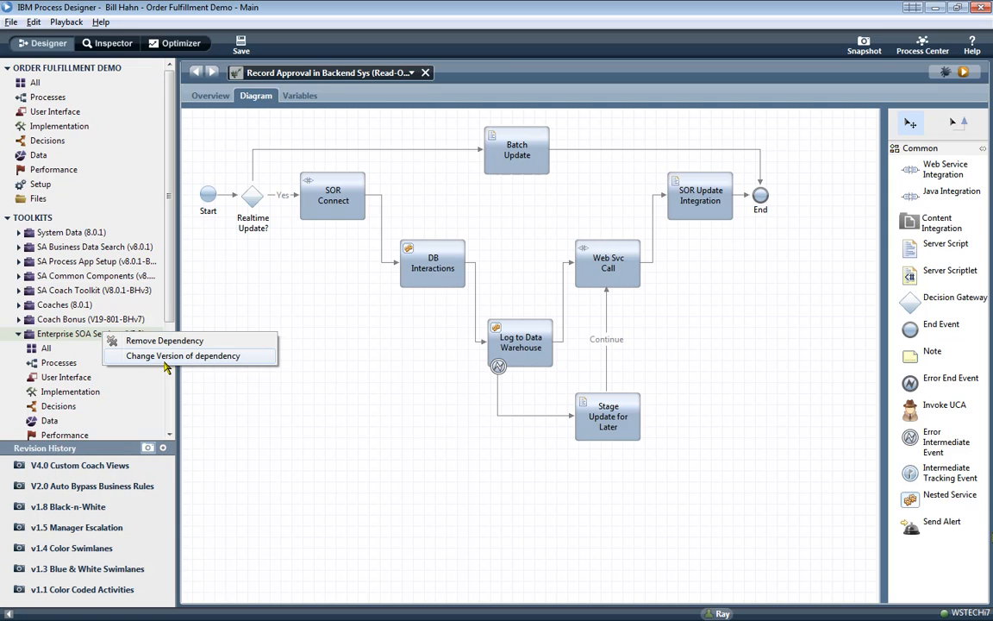
click(165, 362)
click(197, 258)
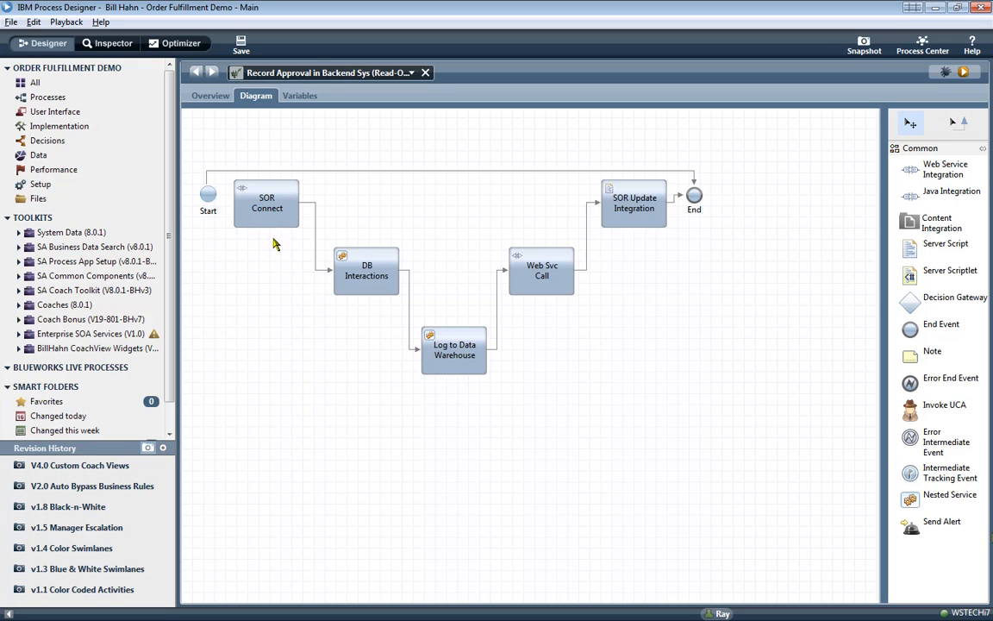
right_click(150, 335)
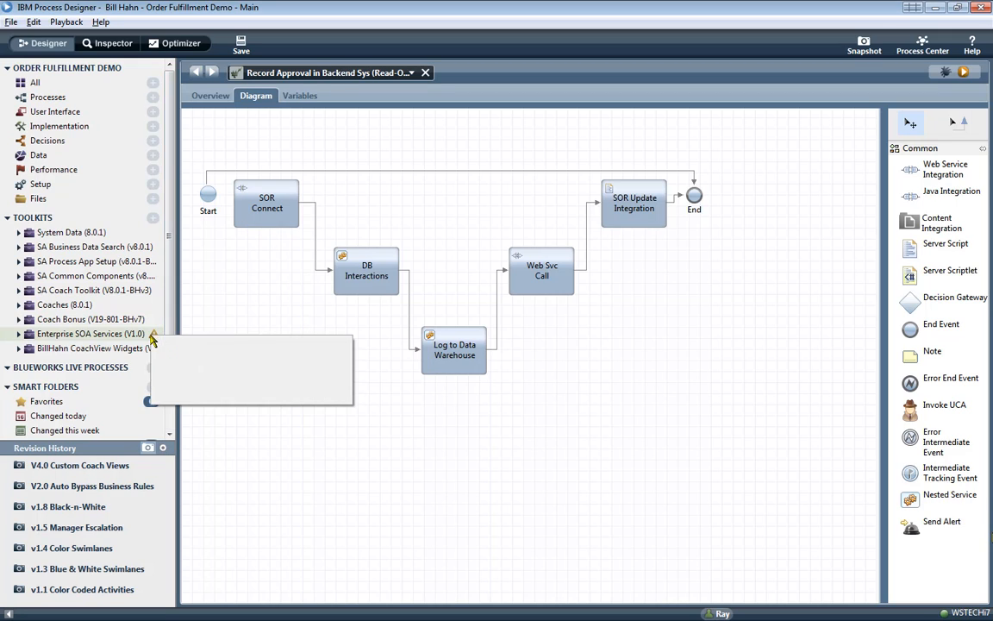
click(220, 397)
double_click(228, 229)
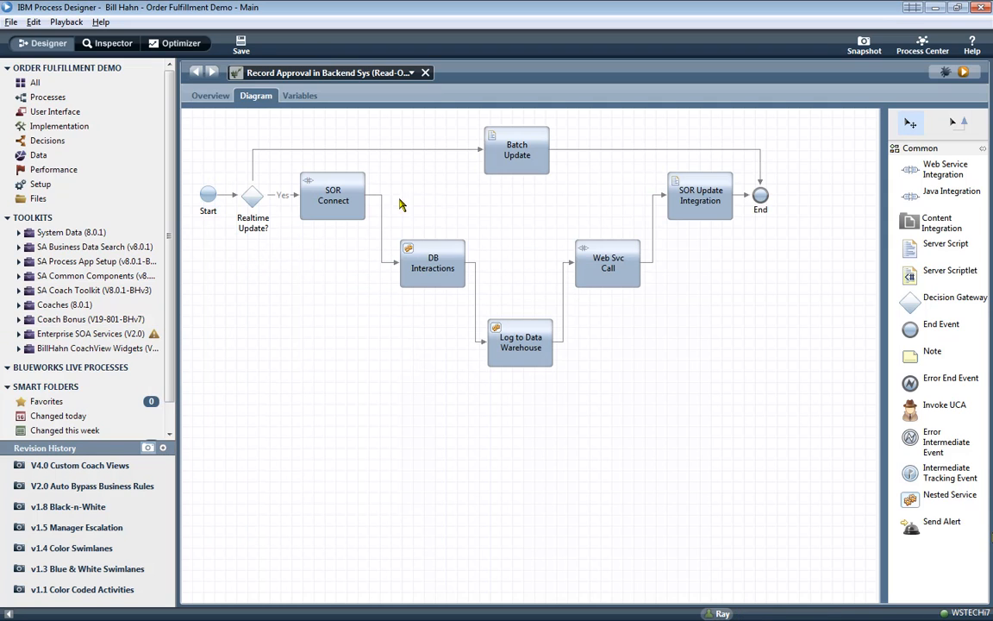
right_click(142, 334)
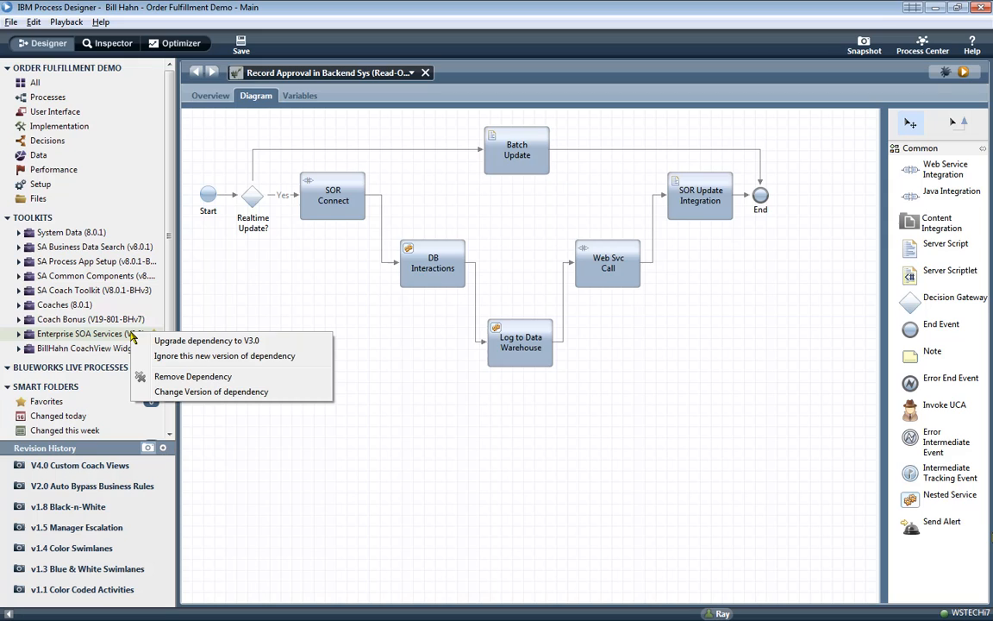
click(191, 395)
double_click(227, 236)
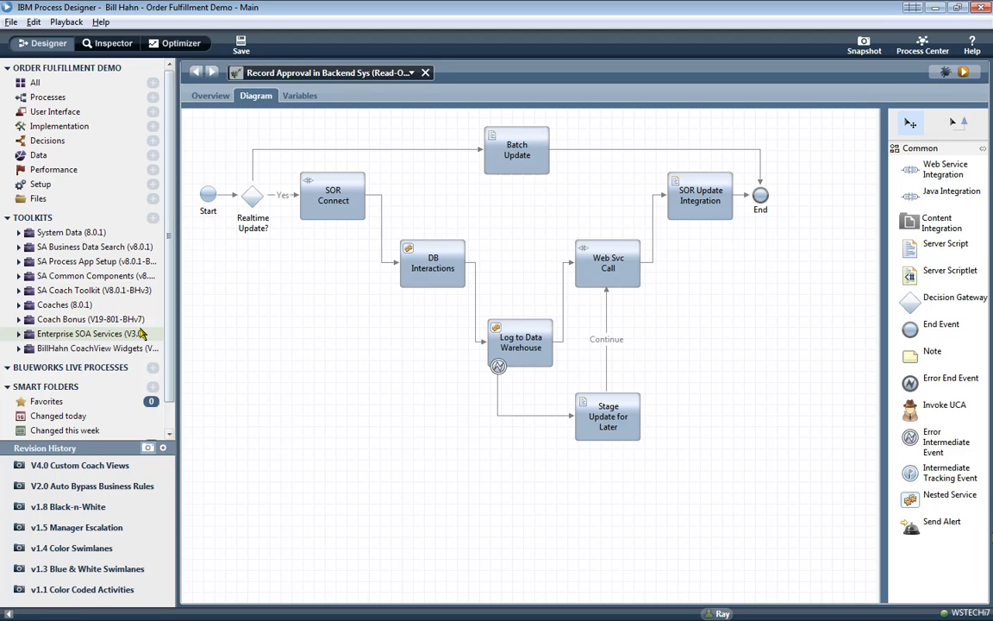
click(426, 75)
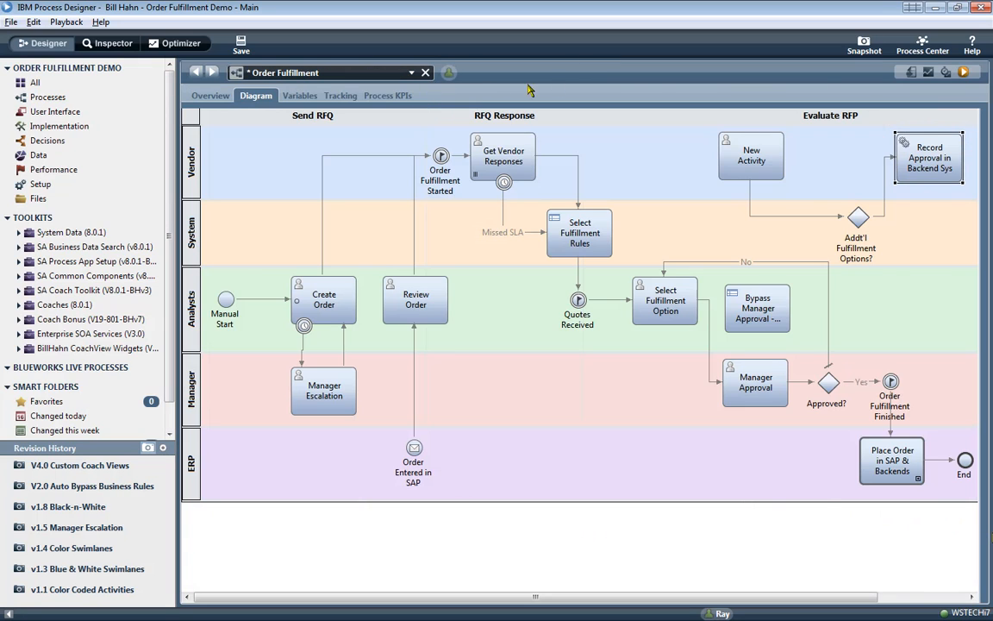
- Take a snapshot of Order Fulfillment named 'V4.1 Backend Integrations'
click(860, 48)
text(V)
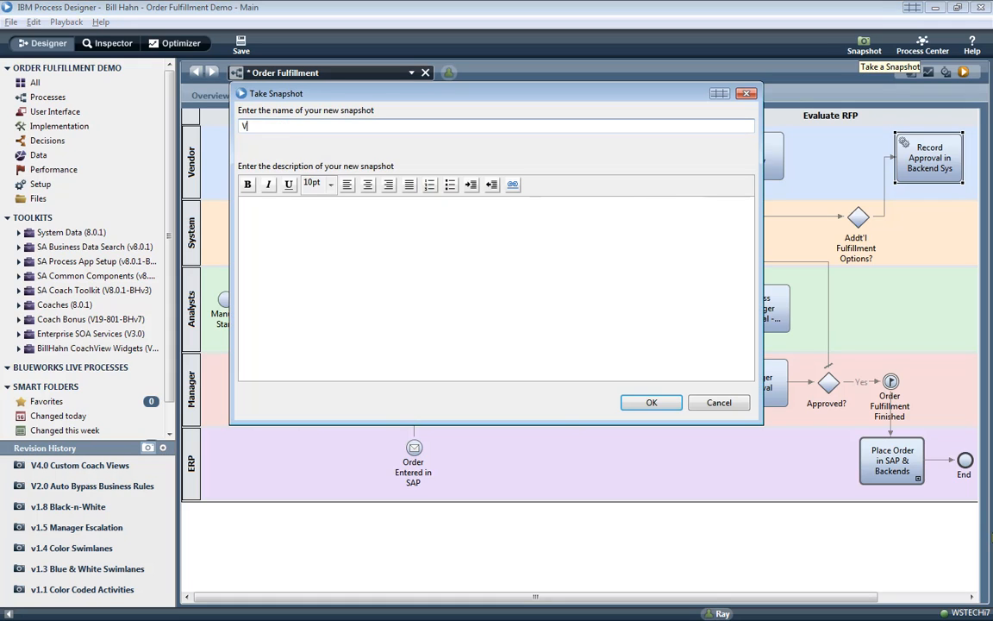
text(4.1 Ba)
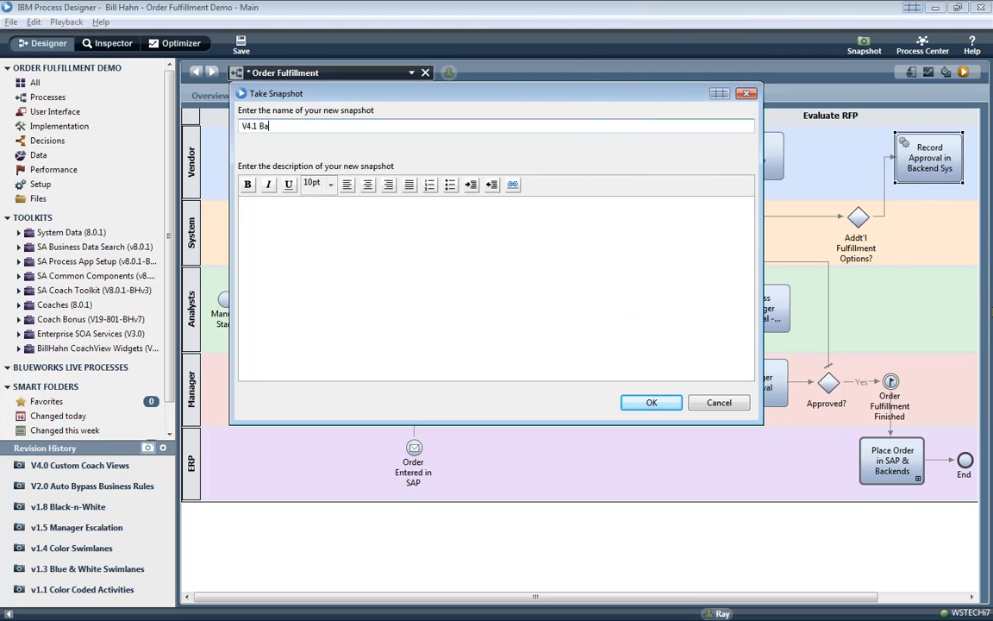
text(ckend Integrations)
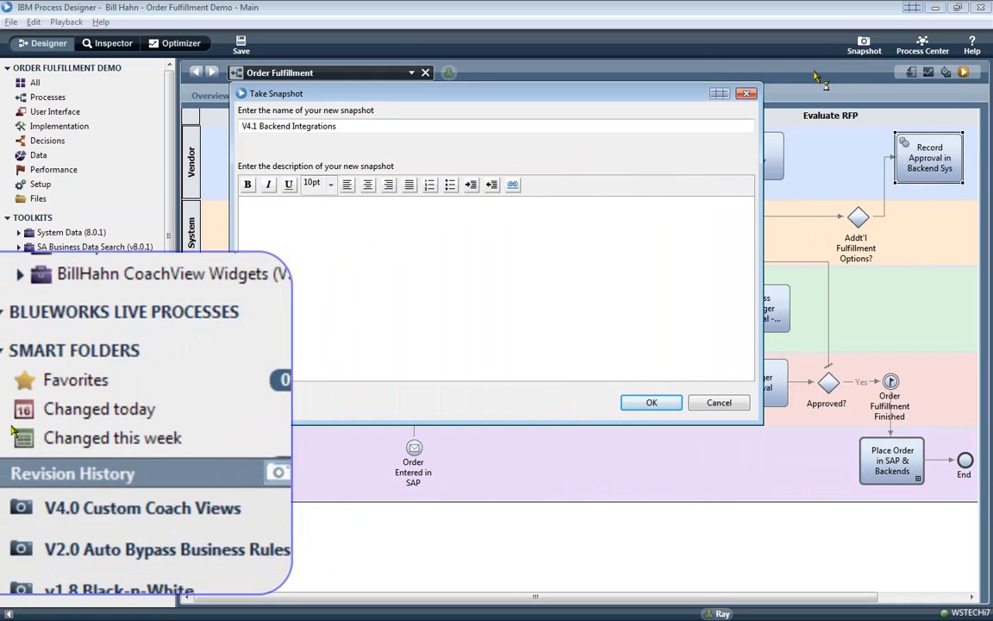
key(Return)
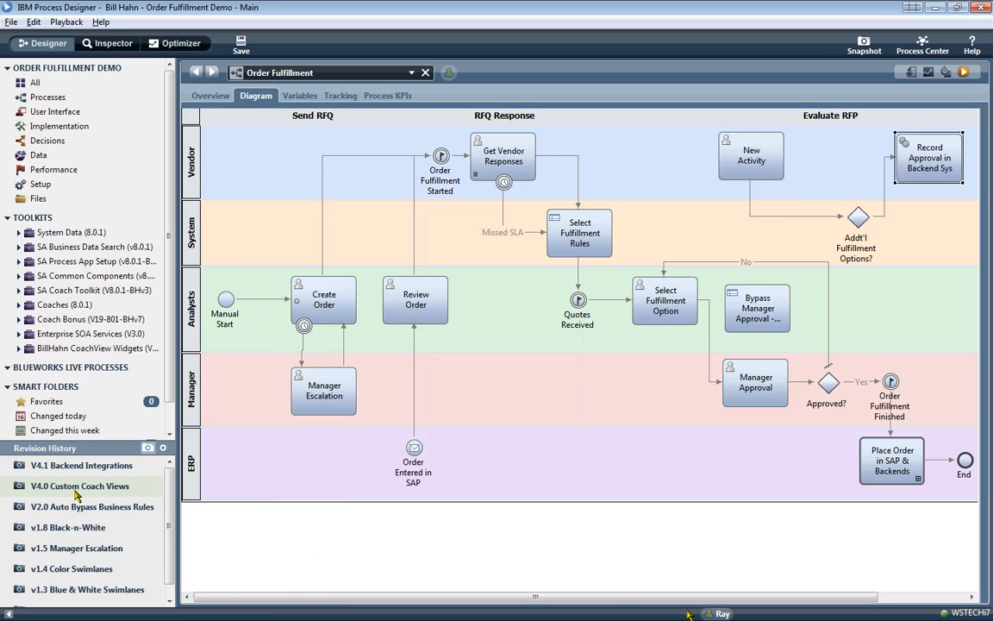
- Compare snapshots and revert Order Fulfillment to V4.0 Custom Coach Views
click(76, 486)
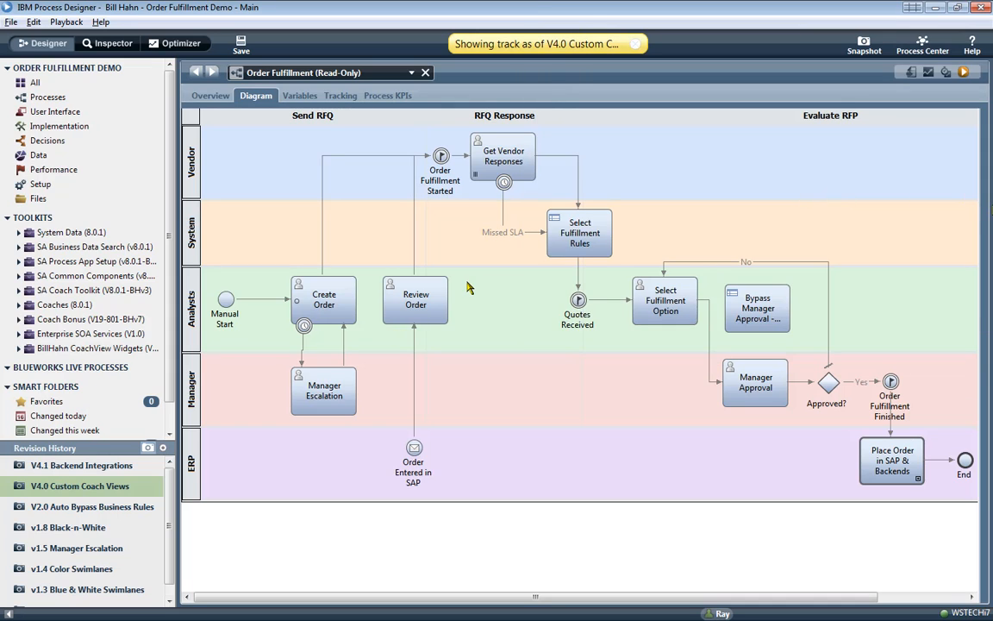
click(67, 473)
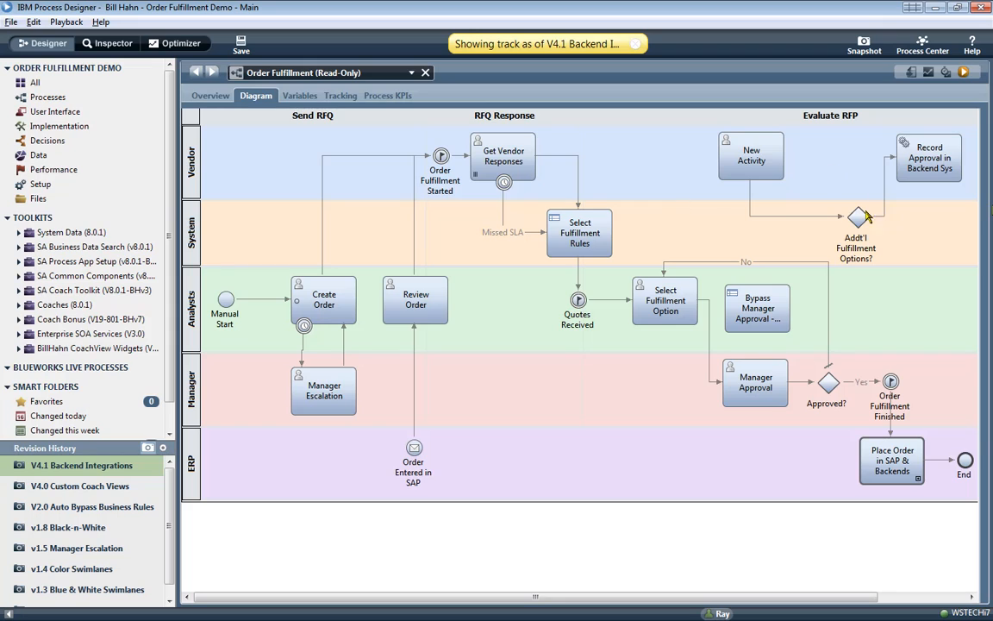
click(51, 486)
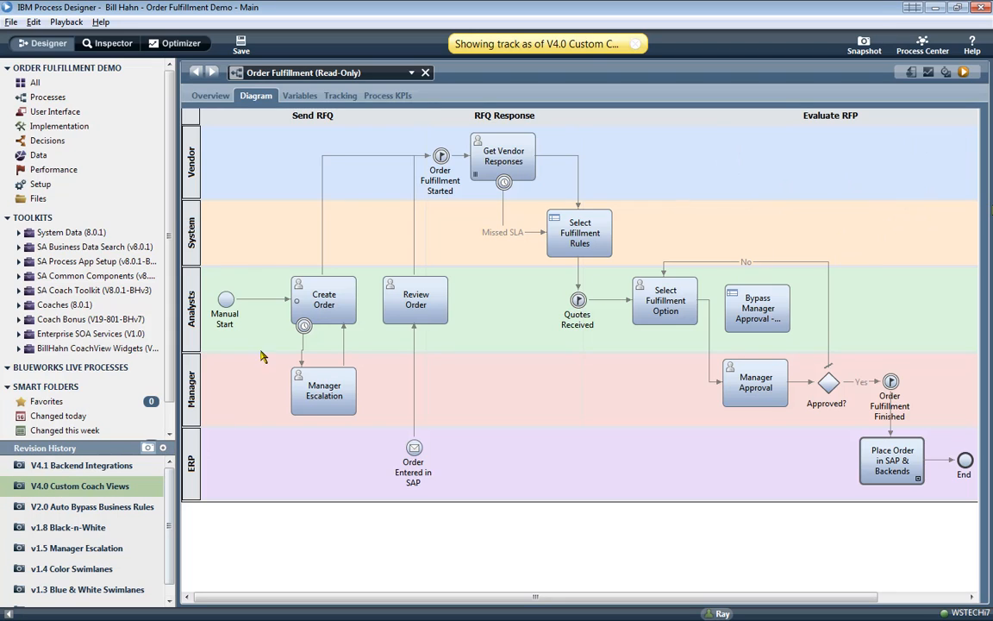
right_click(357, 74)
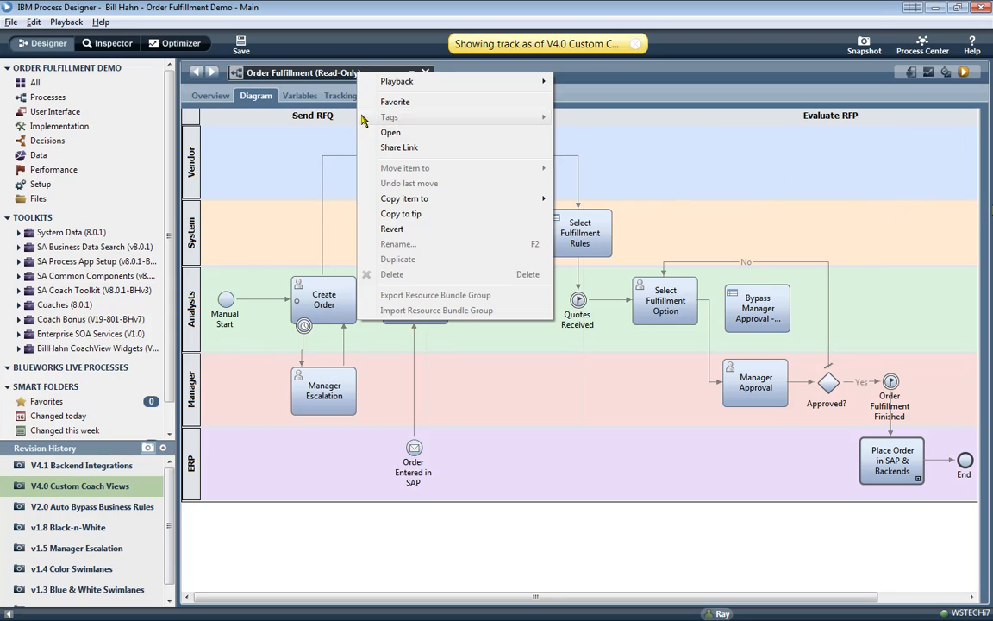
click(388, 229)
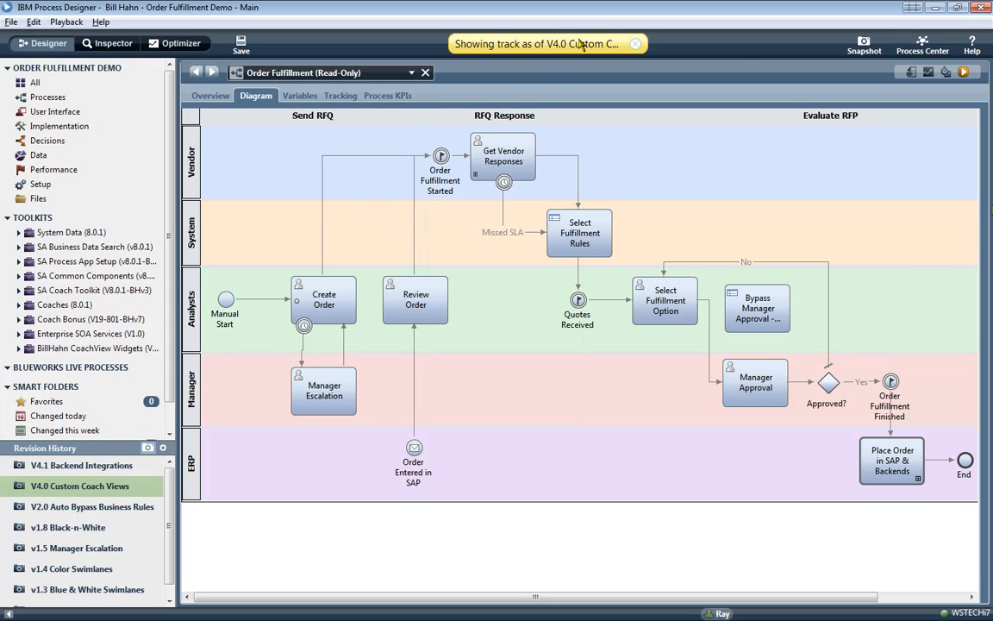
click(636, 44)
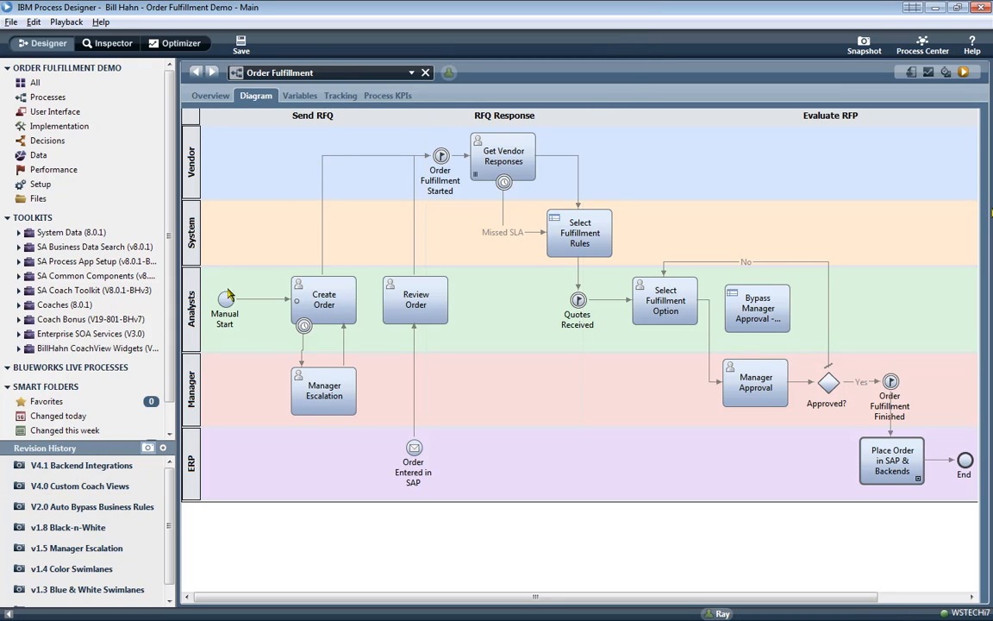
- Revert Order Fulfillment to the V4.1 Backend Integrations snapshot and resume editing
click(117, 466)
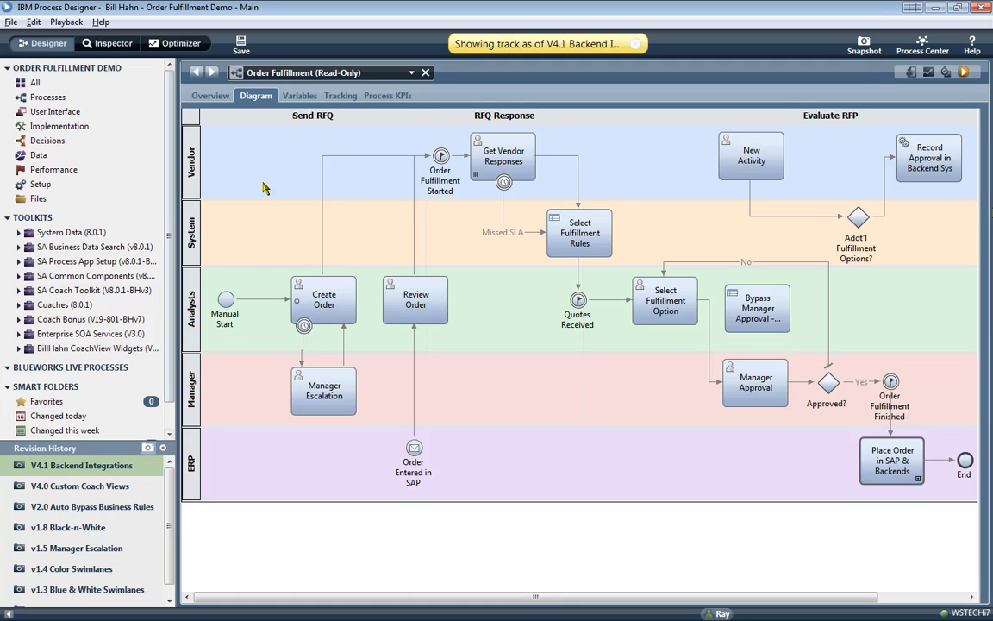
right_click(337, 75)
click(360, 231)
click(634, 45)
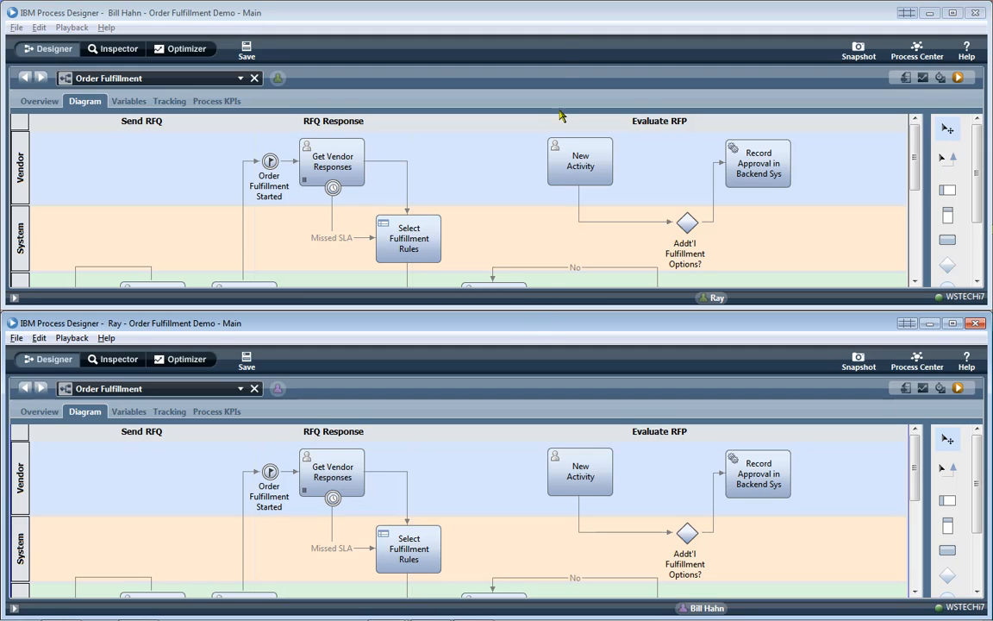
click(557, 19)
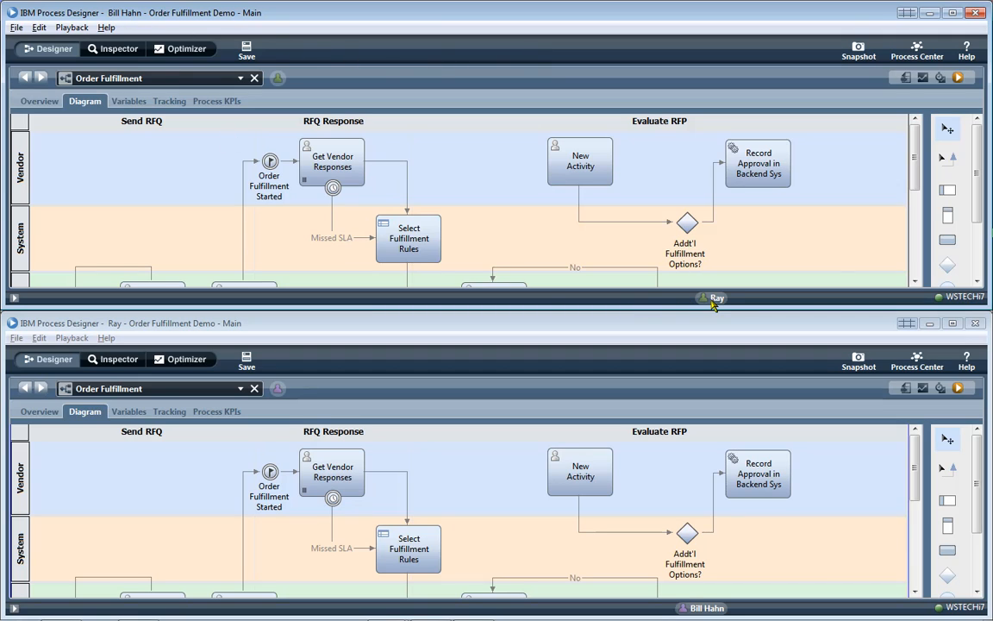
mouse_move(713, 302)
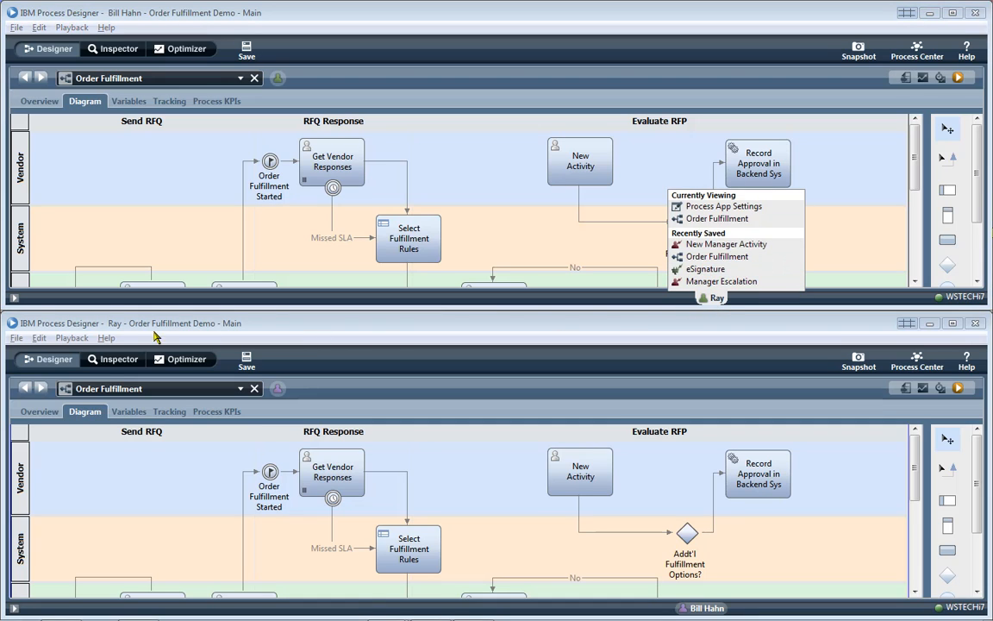
click(111, 329)
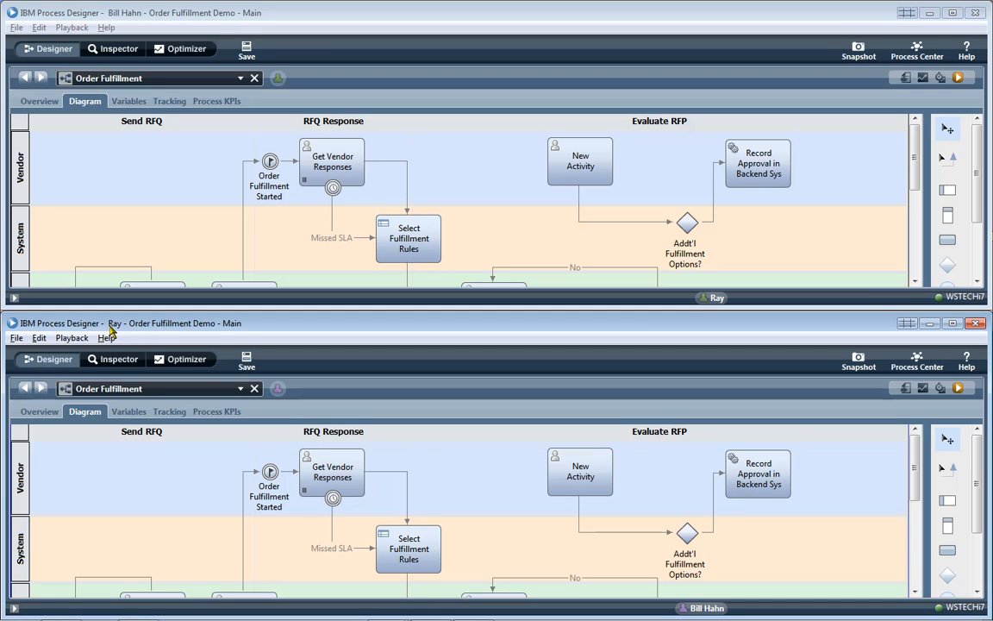
click(707, 609)
click(713, 359)
click(947, 241)
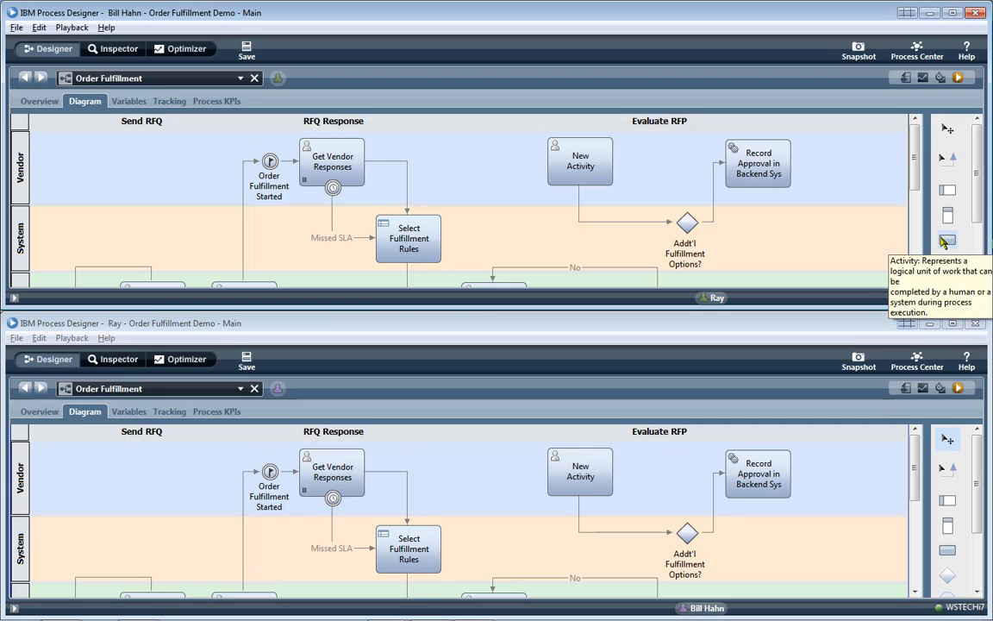
- Add an activity named 'New Activity 2' in the System lane and save
click(739, 218)
text(New )
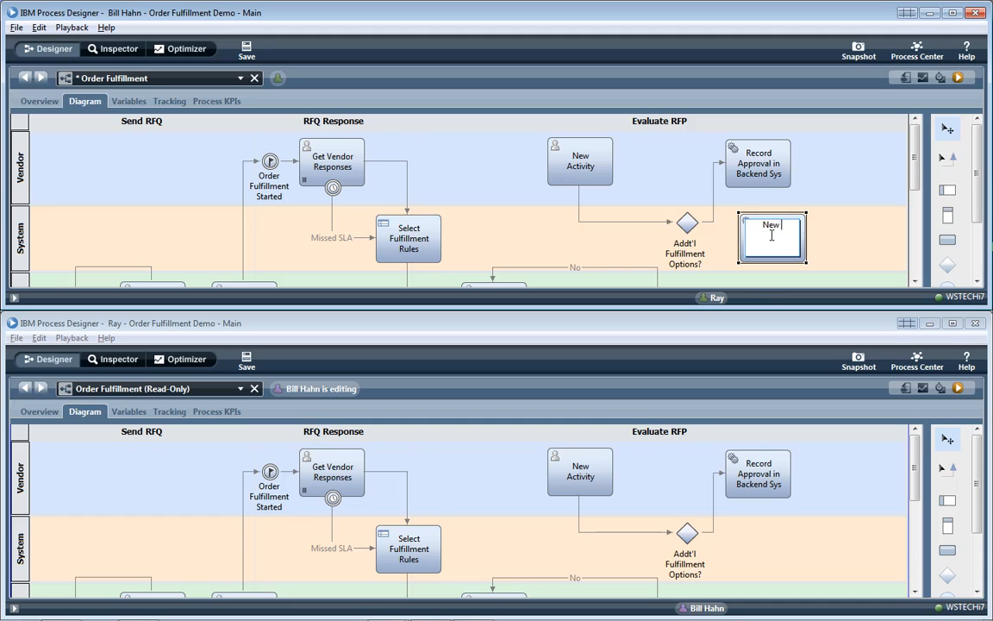
text(Activity 2)
key(Return)
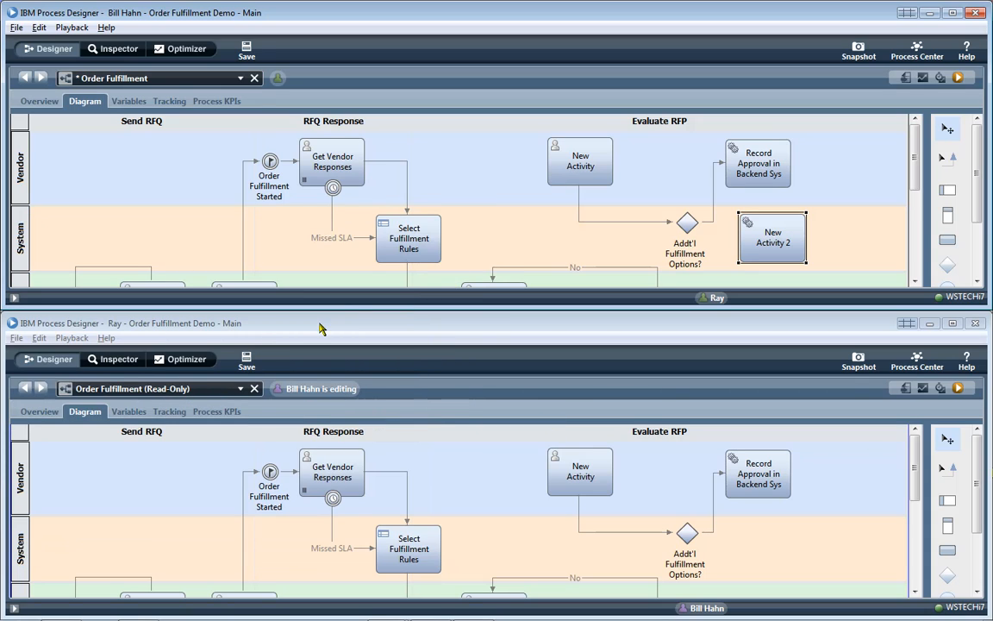
click(247, 50)
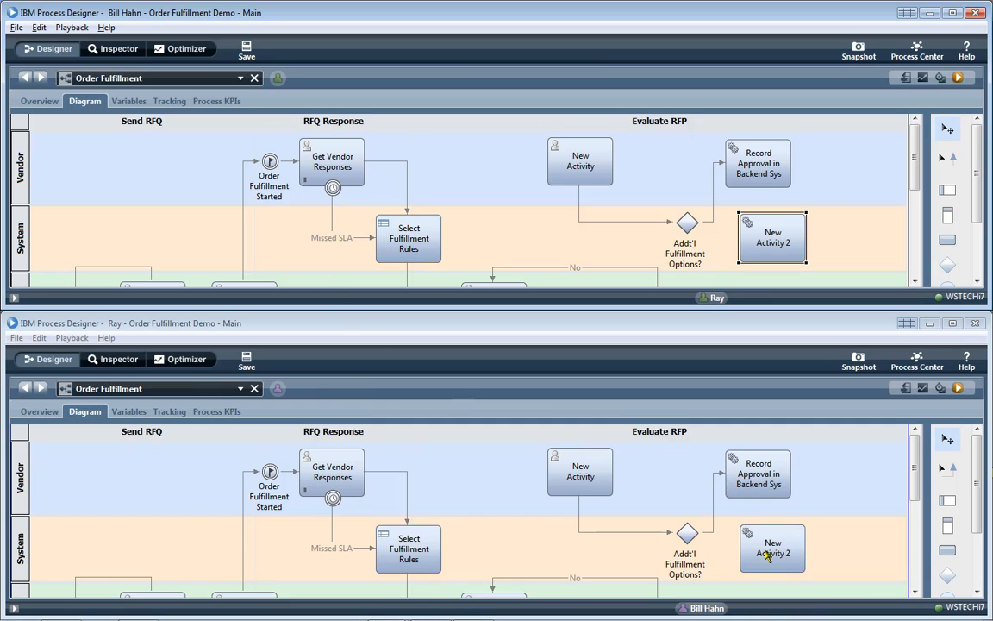
- In the other user's window, connect the gateway to New Activity 2, save, and add a Vendor-lane activity
click(948, 470)
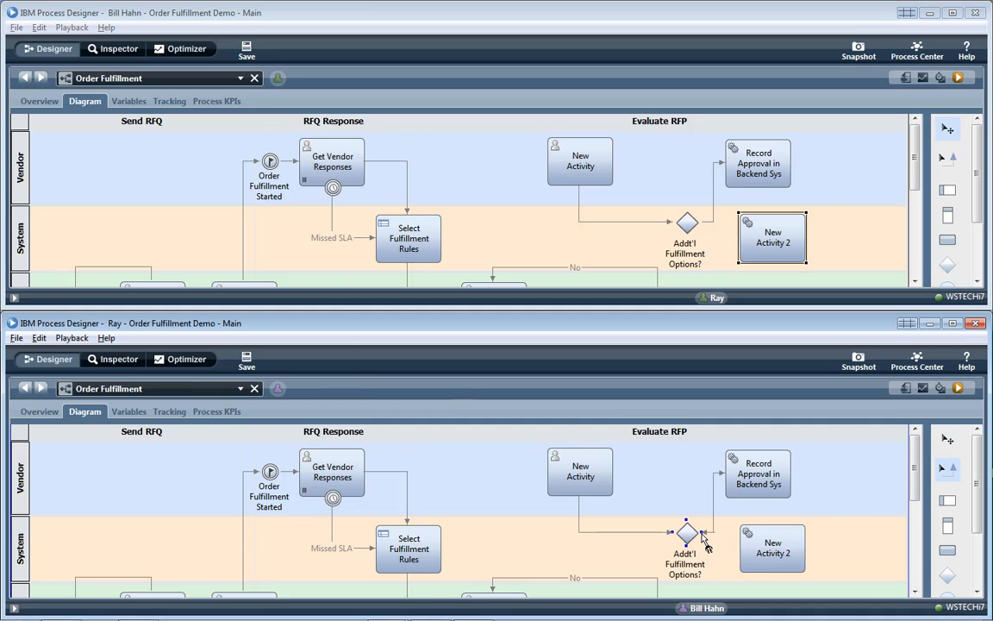
mouse_move(704, 541)
mouse_down()
mouse_move(734, 532)
mouse_move(774, 547)
mouse_move(763, 552)
mouse_up()
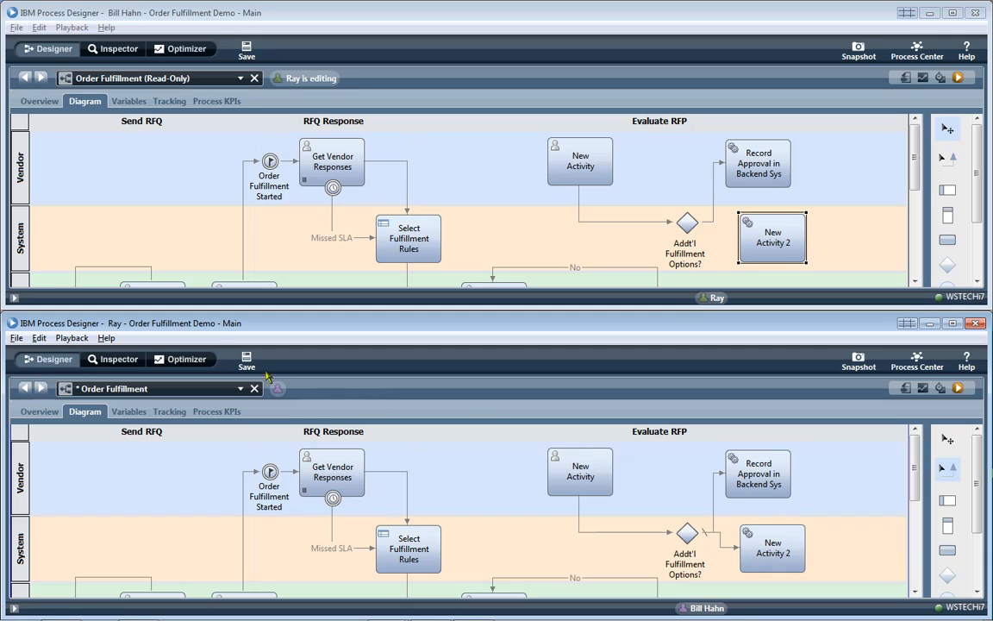
key(ctrl+s)
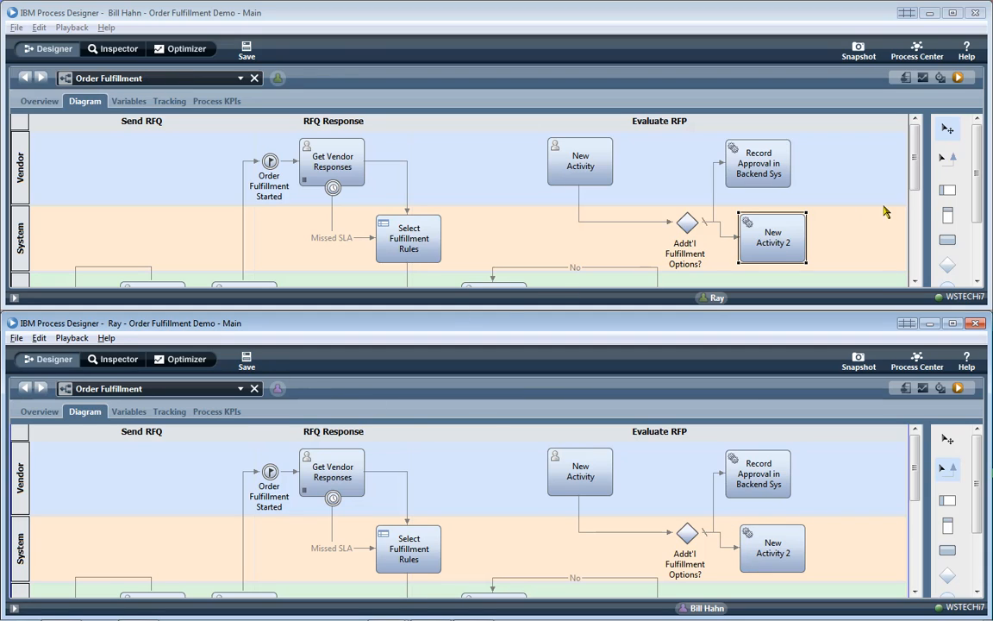
drag(949, 241, 831, 145)
- Connect New Activity 2 to the Untitled activity and save
click(948, 159)
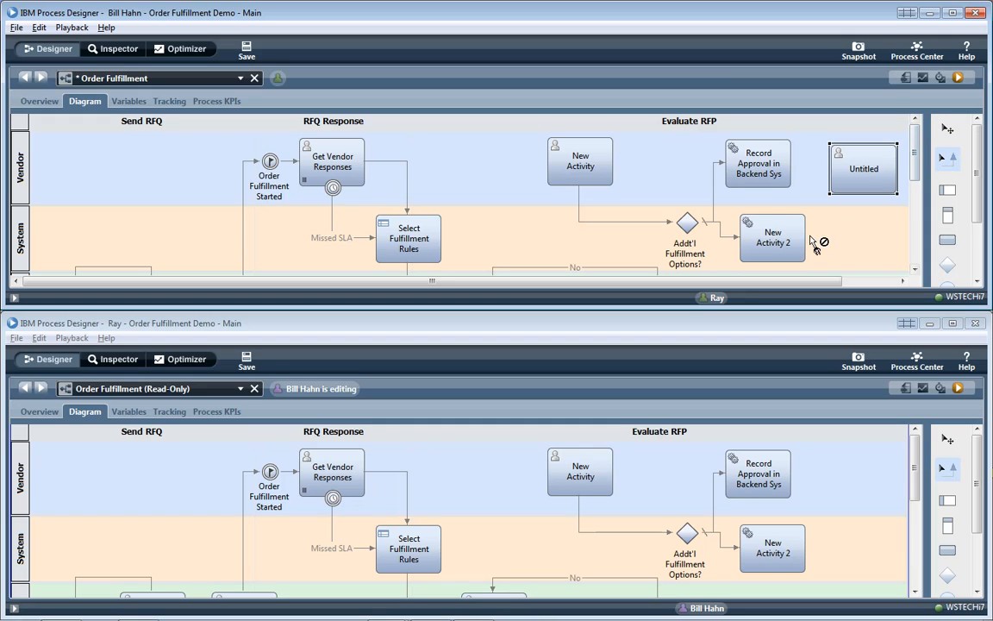
click(806, 238)
click(222, 43)
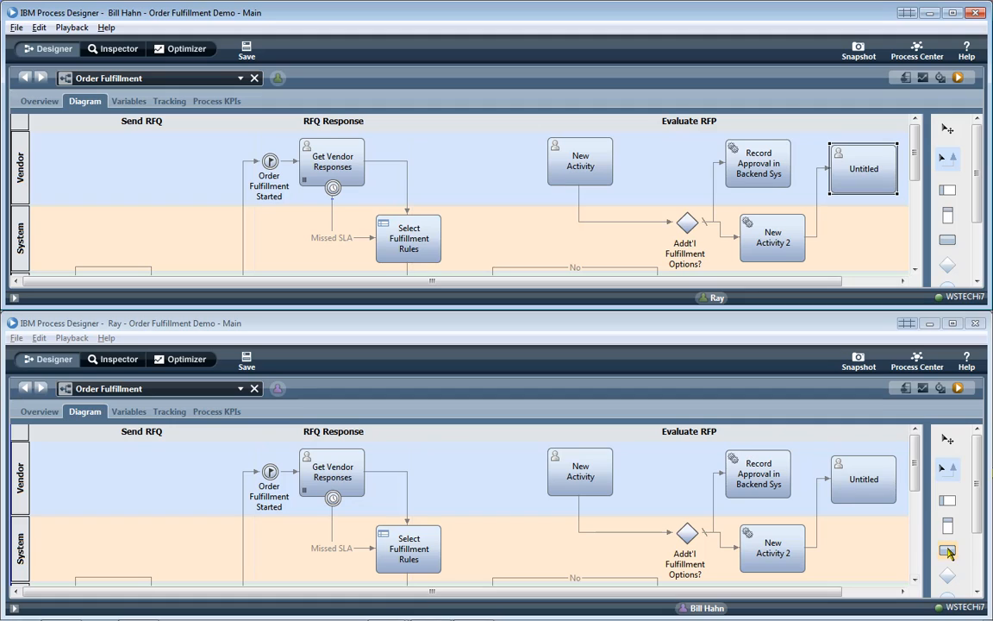
- In the other window, add Untitled1 in the System lane, connect Untitled to it, and save
click(854, 500)
click(834, 534)
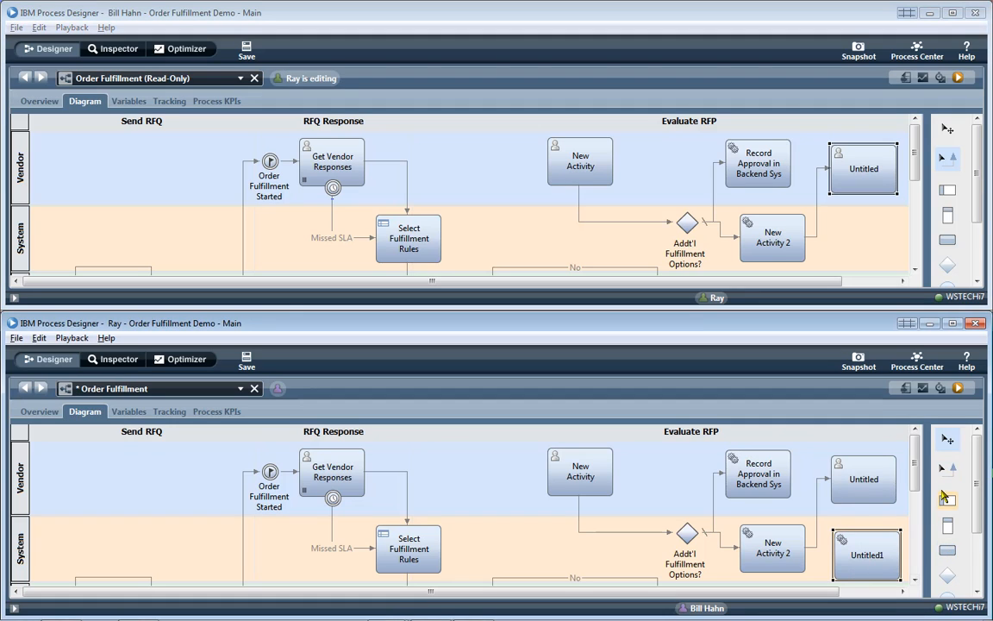
drag(869, 504, 877, 532)
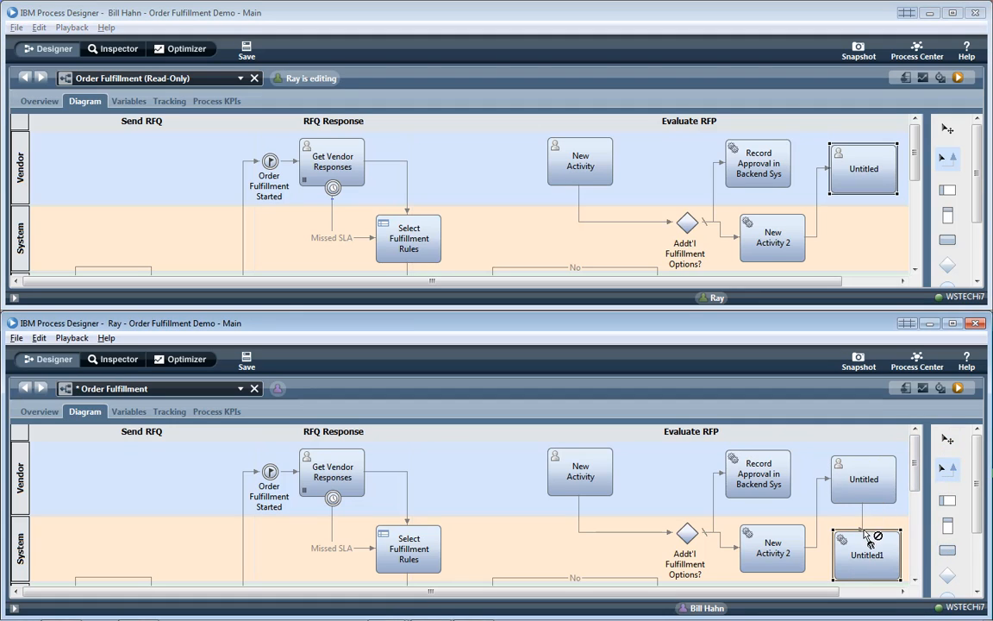
click(249, 364)
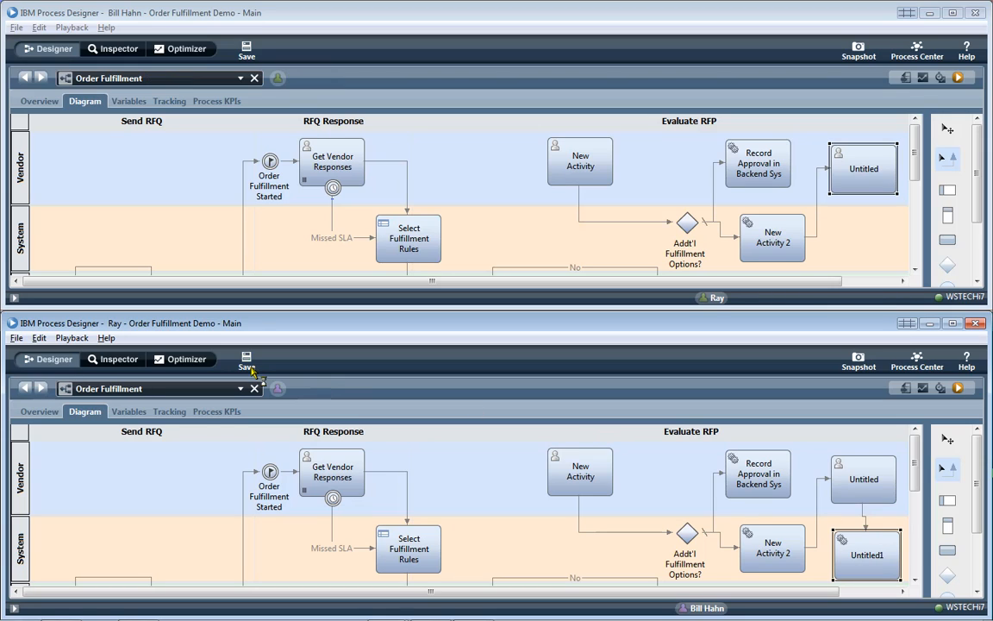
- Delete Untitled1, Untitled and New Activity 2, save, and maximize the designer window
click(850, 230)
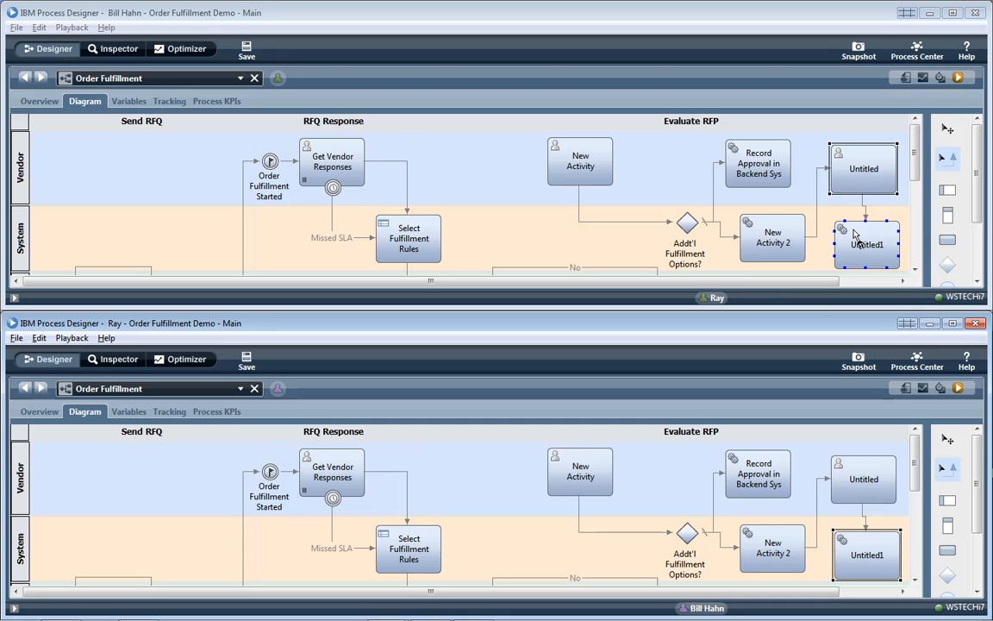
click(854, 234)
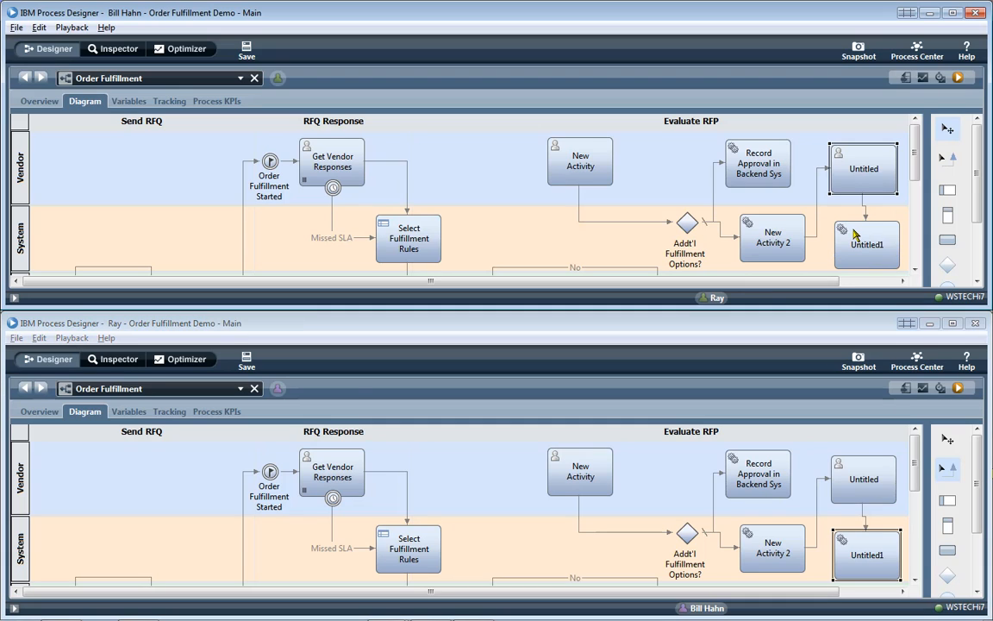
click(854, 235)
key(Delete)
click(857, 157)
key(Delete)
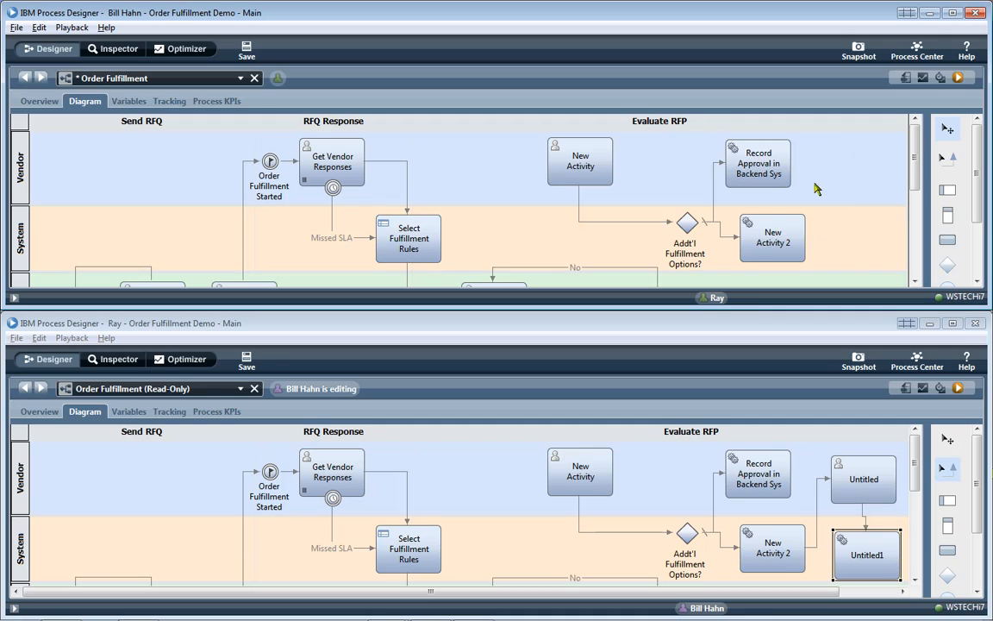
click(783, 233)
key(Delete)
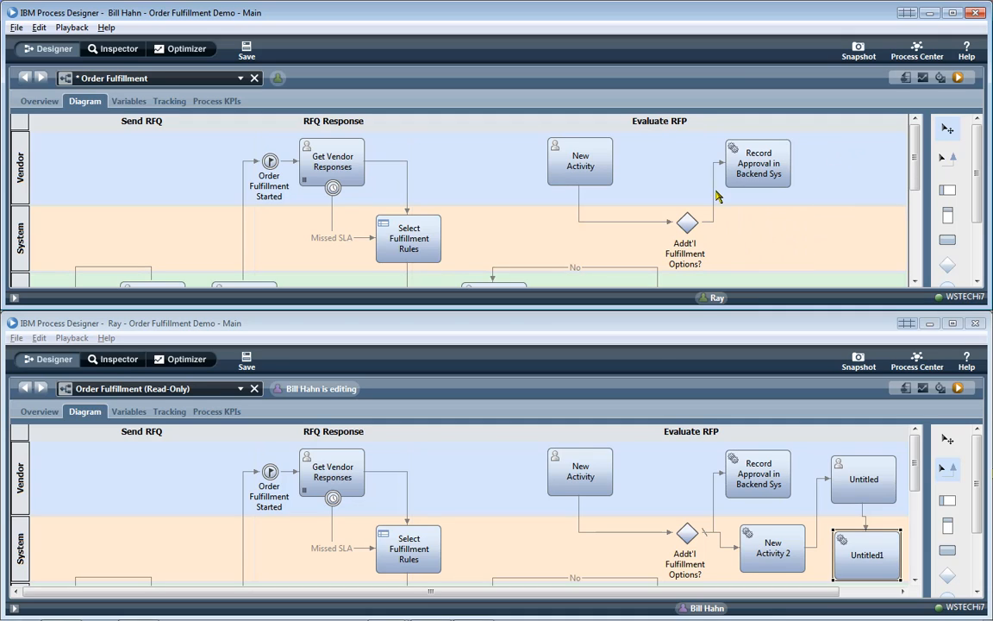
click(247, 50)
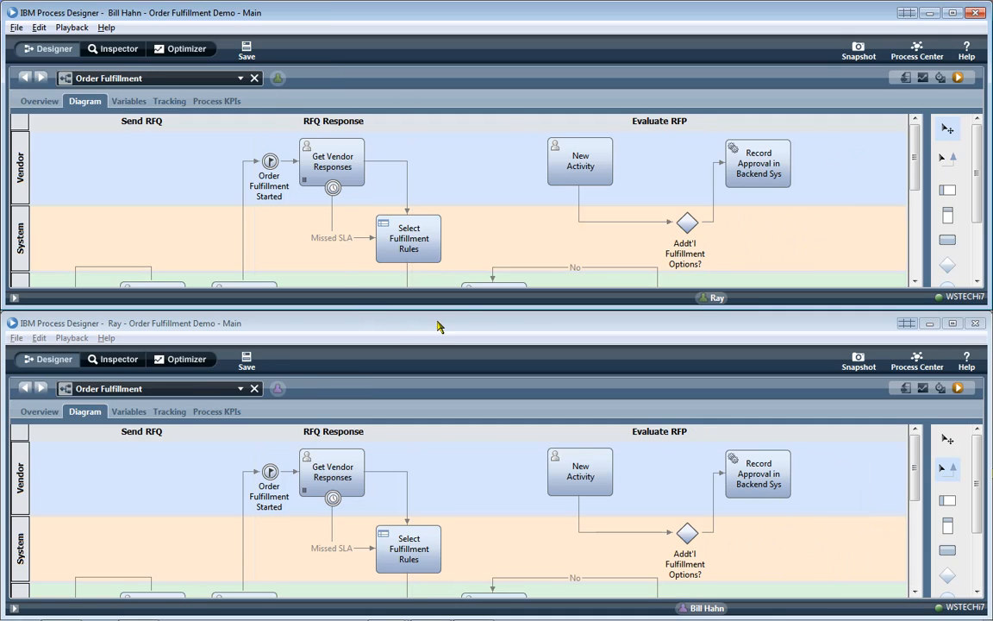
double_click(463, 17)
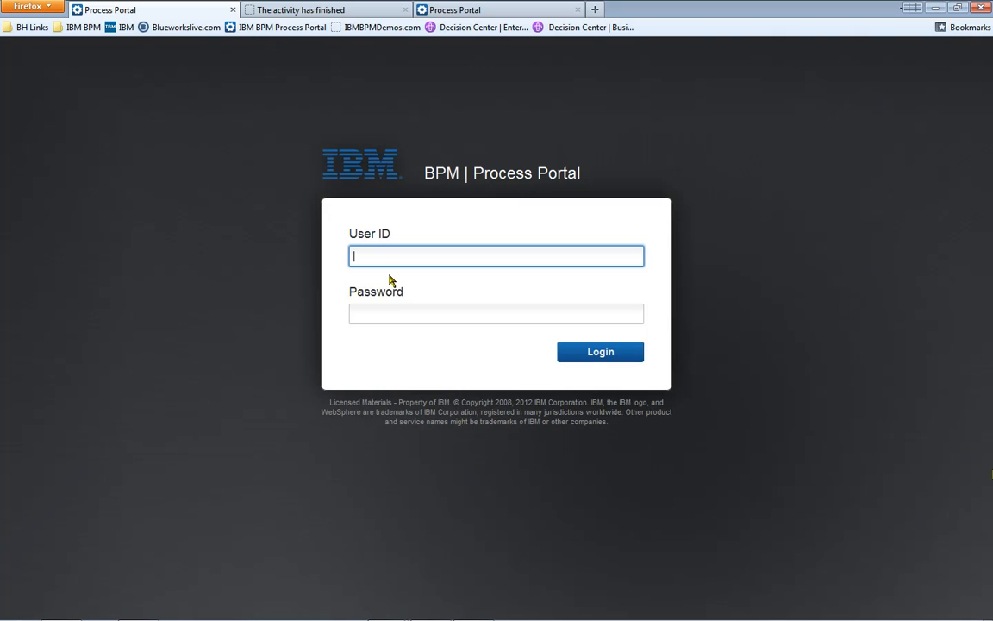
- Sign in to Process Portal with the user ID and password
text(Bill Hahn)
key(Tab)
text(password)
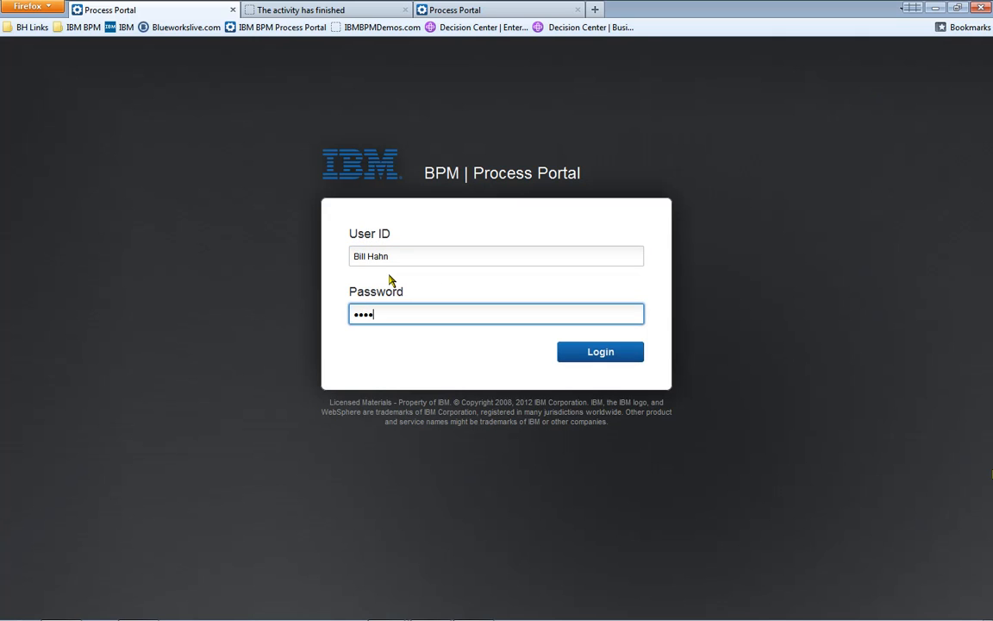
key(Return)
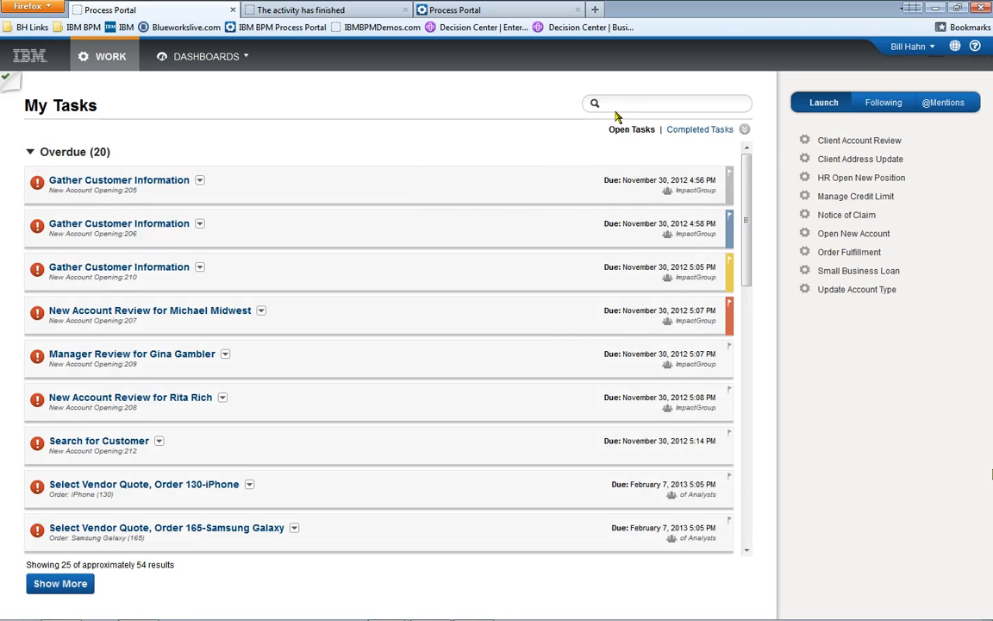
- Search My Tasks for 'iphone 5' and expand the Select Vendor Quote task's options
click(629, 103)
text(iphone 5)
key(Return)
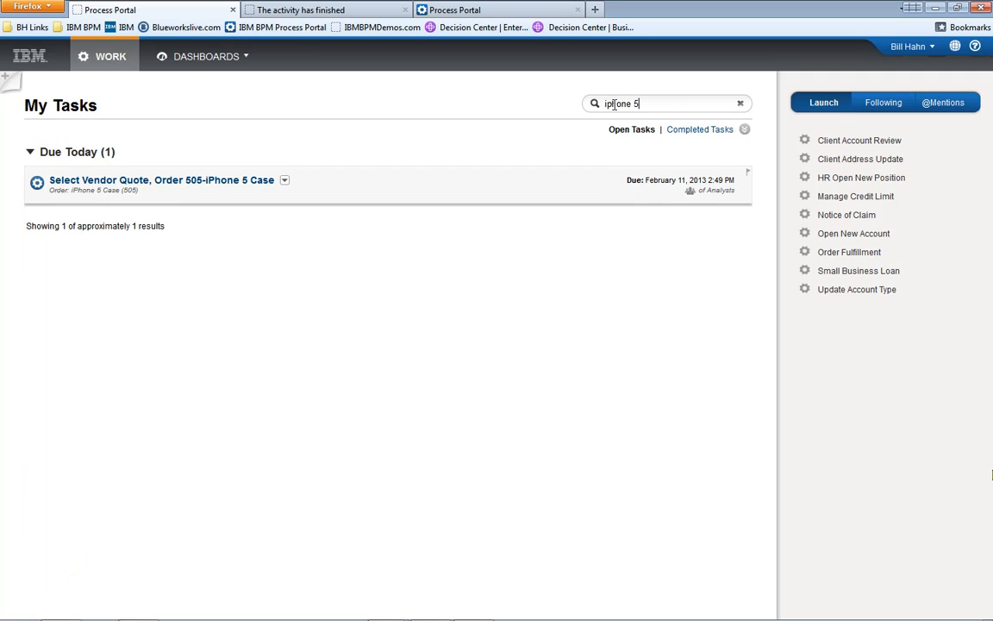
click(284, 181)
click(329, 252)
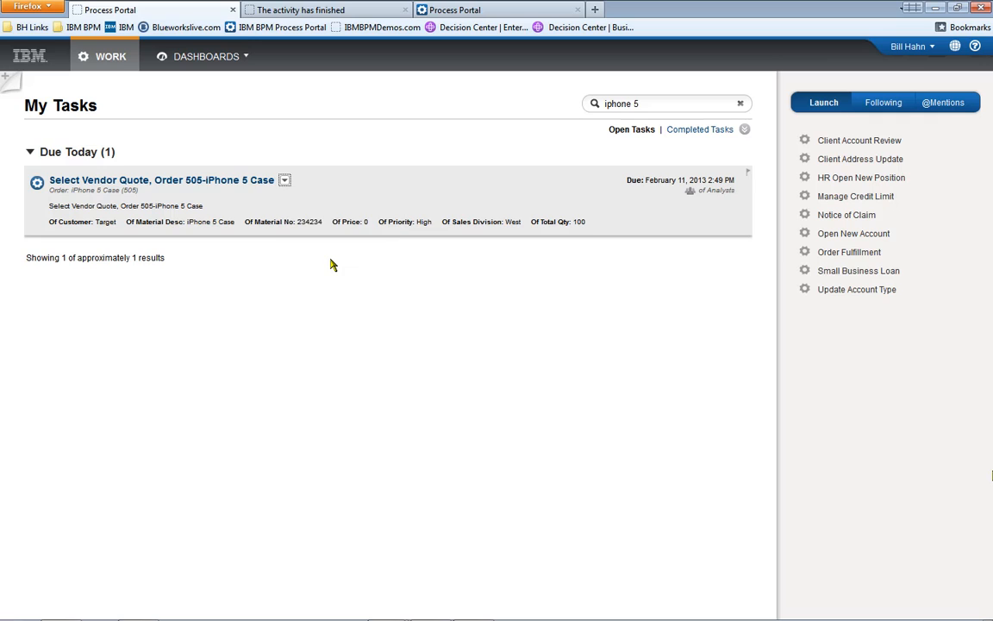